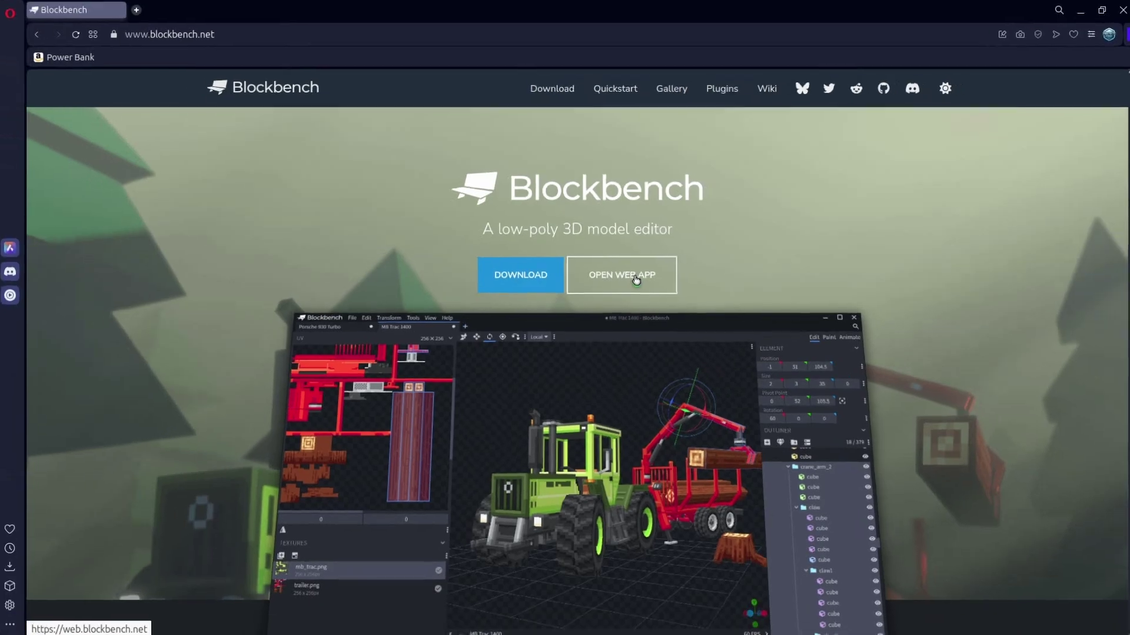
{"action": "left_click", "coordinate": [666, 377]}
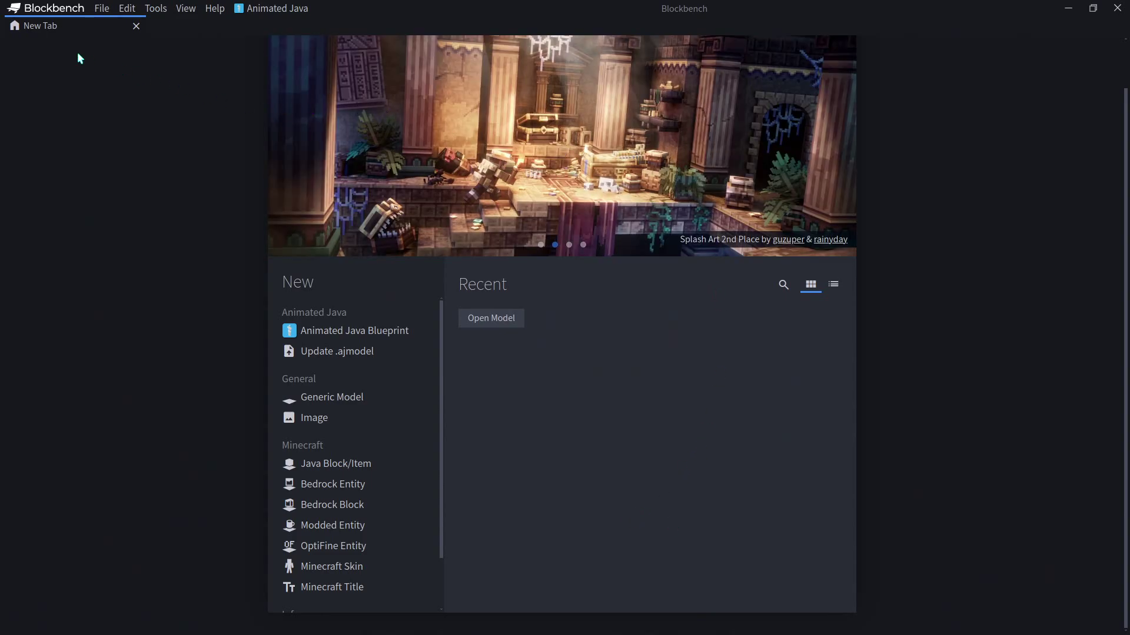
{"action": "left_click", "coordinate": [103, 10]}
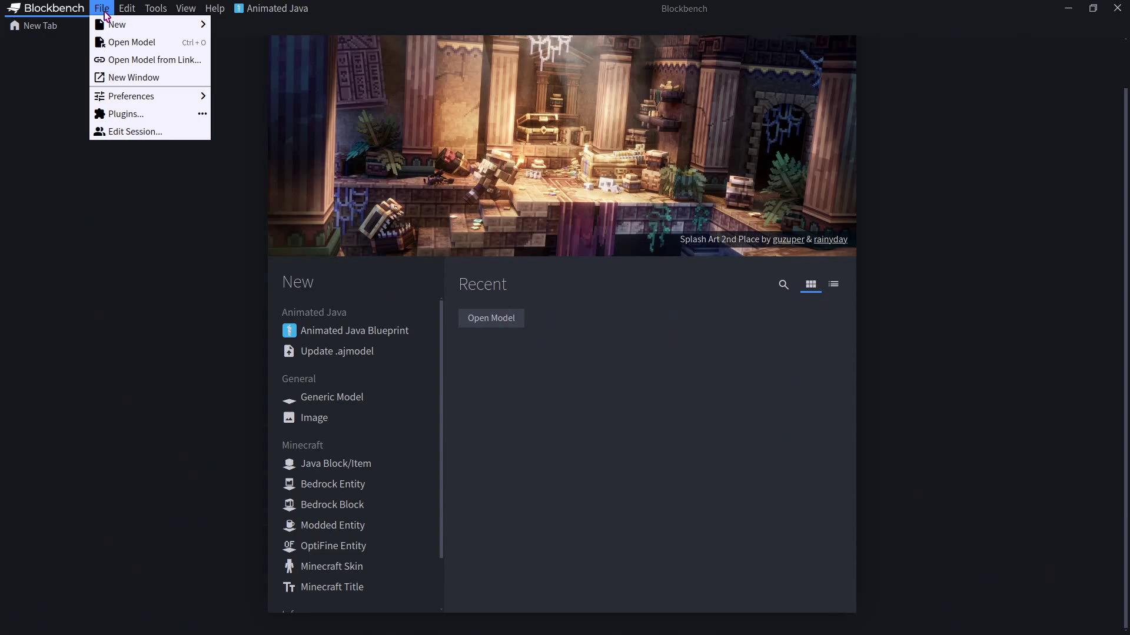
{"action": "mouse_move", "coordinate": [123, 29]}
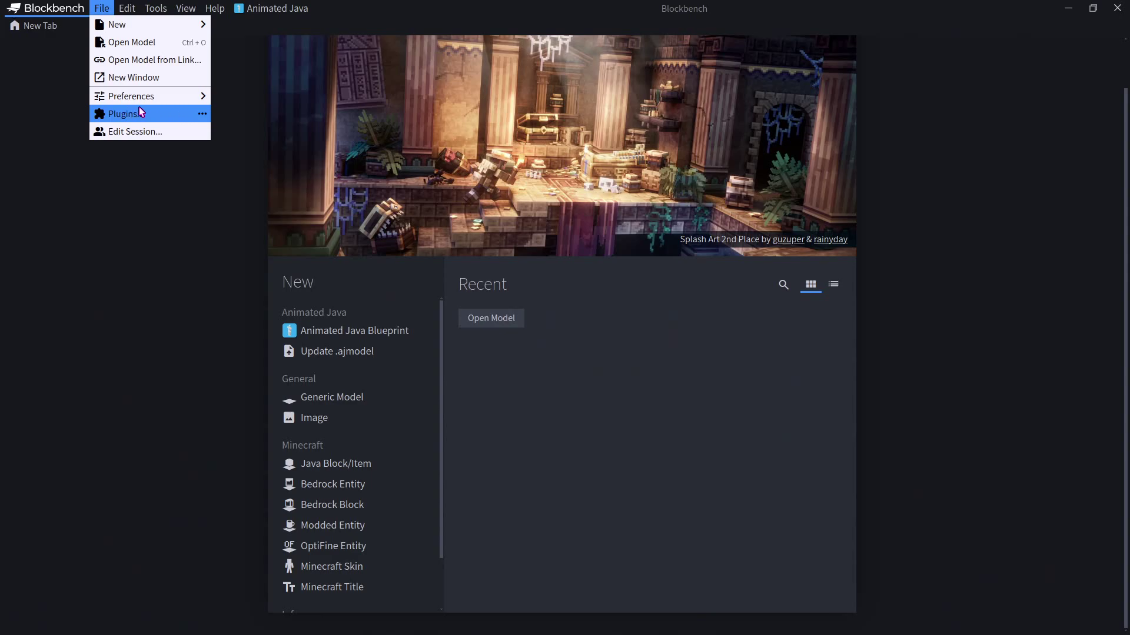
{"action": "mouse_move", "coordinate": [126, 8]}
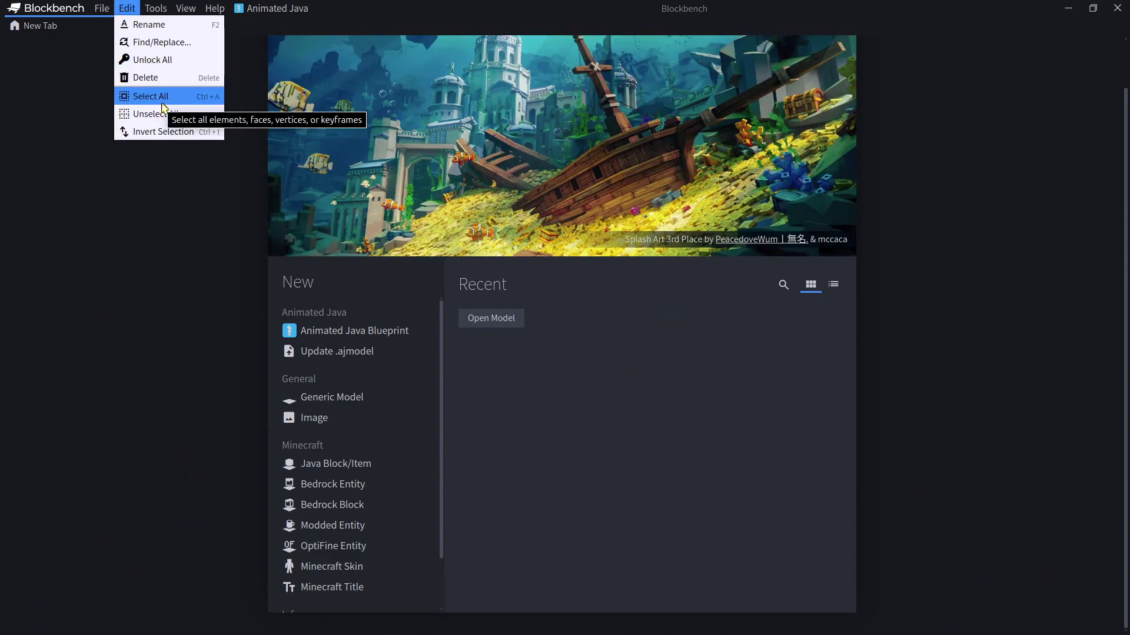
{"action": "mouse_move", "coordinate": [183, 10]}
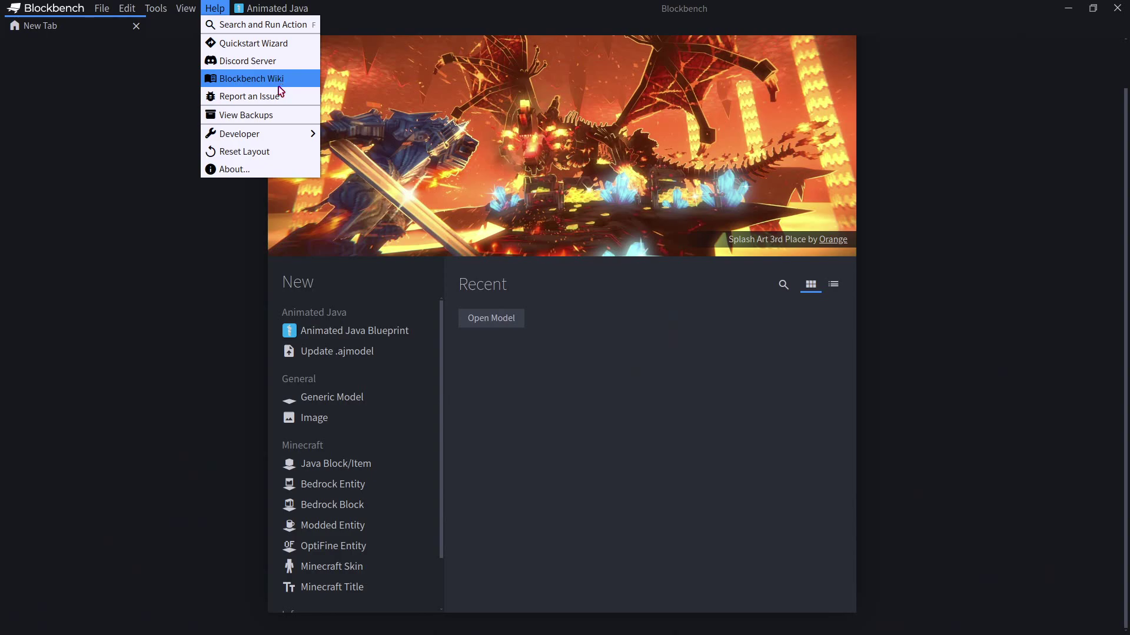
{"action": "left_click", "coordinate": [114, 132]}
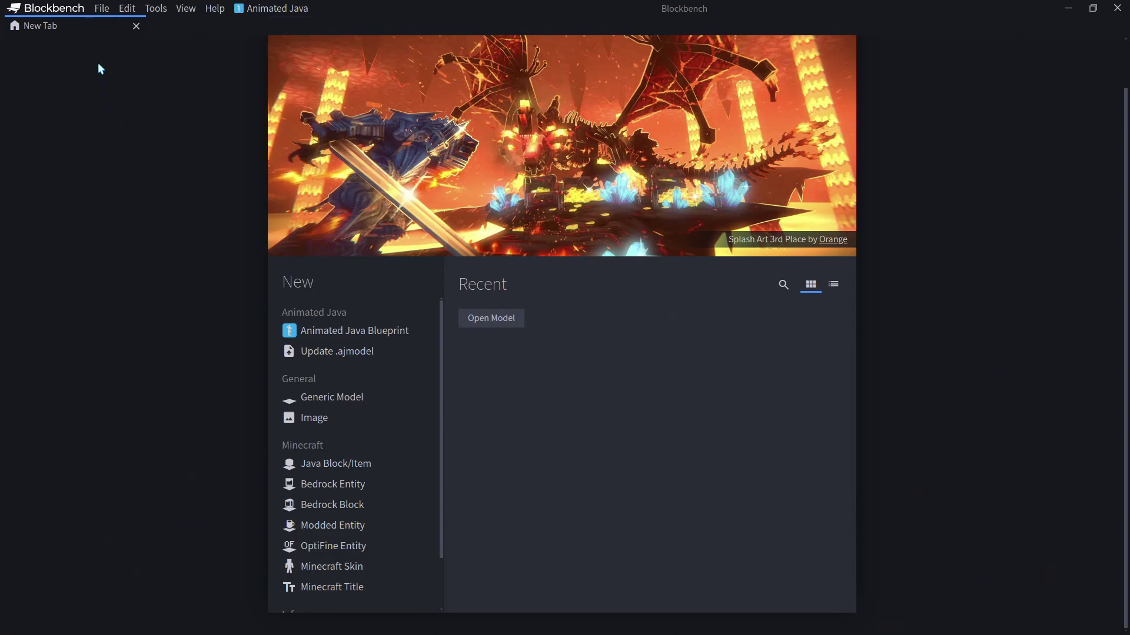
Browse the plugins available for installation in the plugin manager and close it
{"action": "left_click", "coordinate": [103, 12]}
{"action": "left_click", "coordinate": [160, 114]}
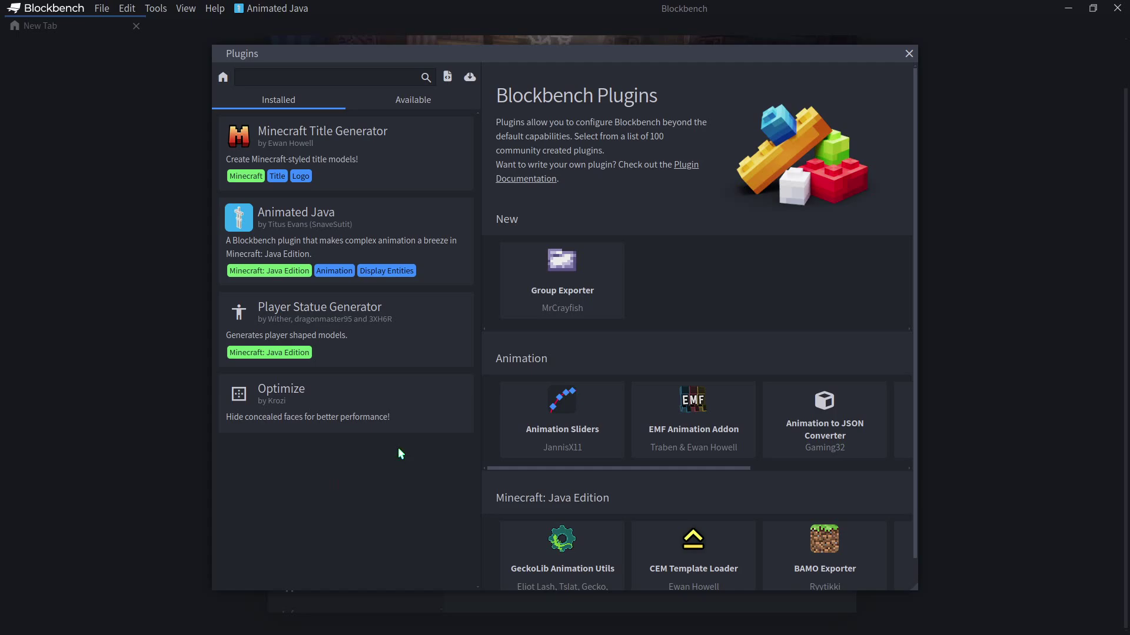
{"action": "left_click", "coordinate": [409, 102]}
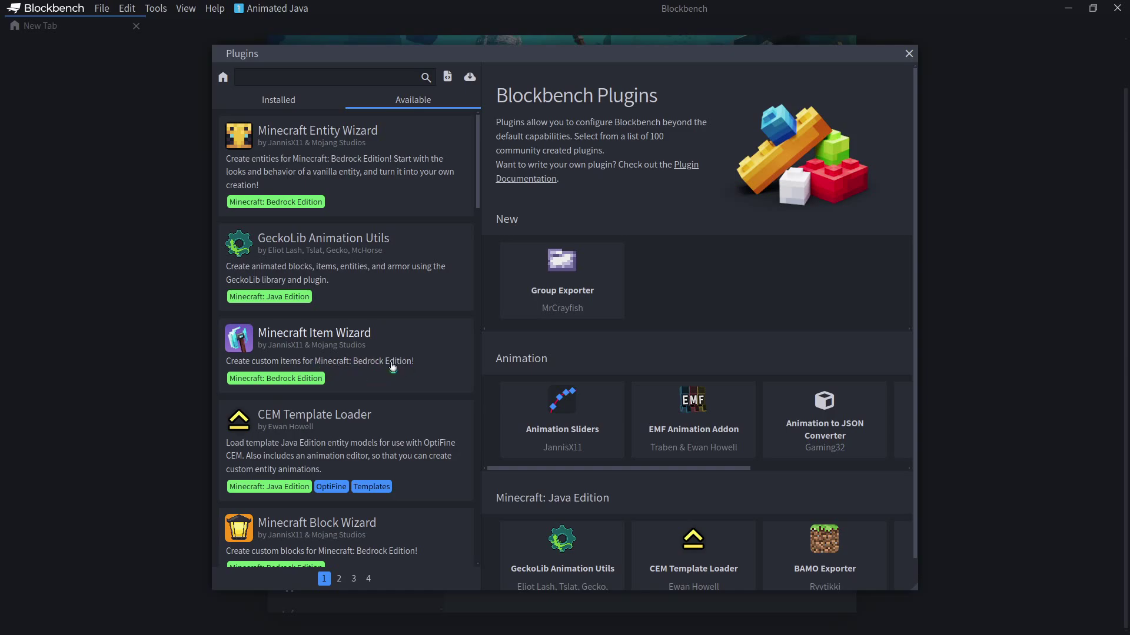
{"action": "scroll", "coordinate": [303, 289], "scroll_direction": "down", "scroll_amount": 8}
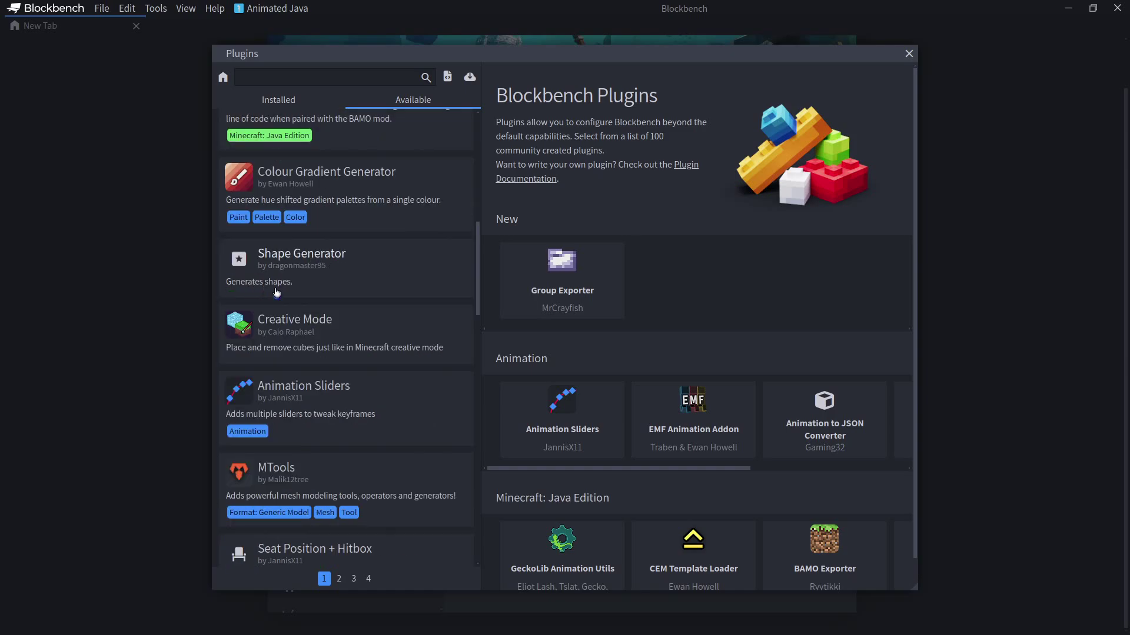
{"action": "key", "text": "Escape"}
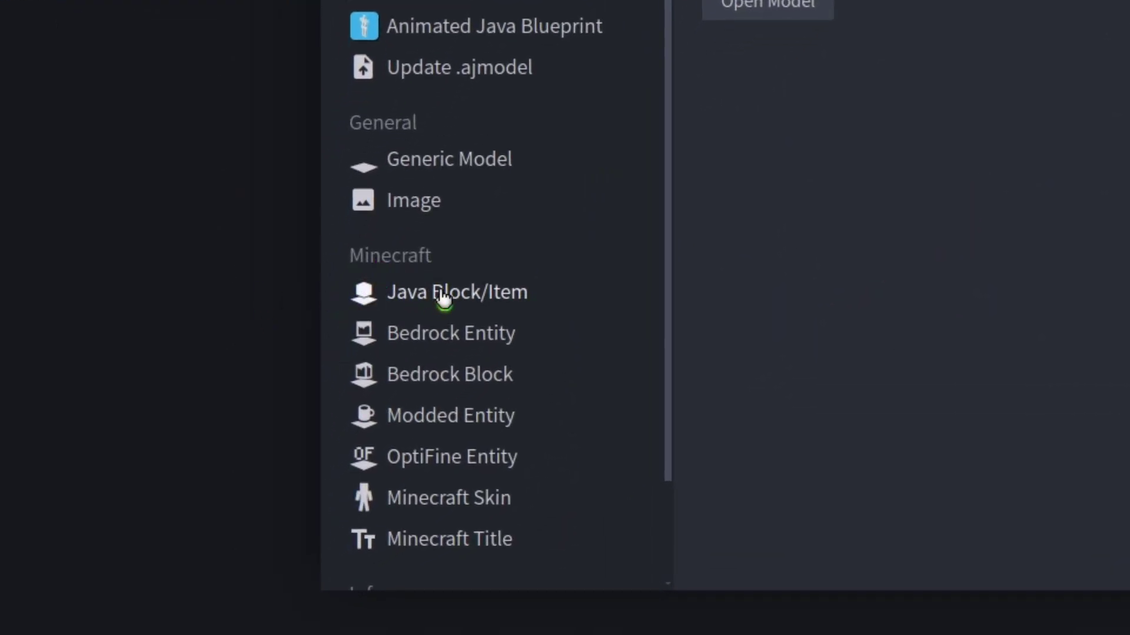
Create a new Java Block/Item model with the file name rainbow_wool, keeping Per-face UV and the 16 x 16 texture size
{"action": "left_click", "coordinate": [501, 302]}
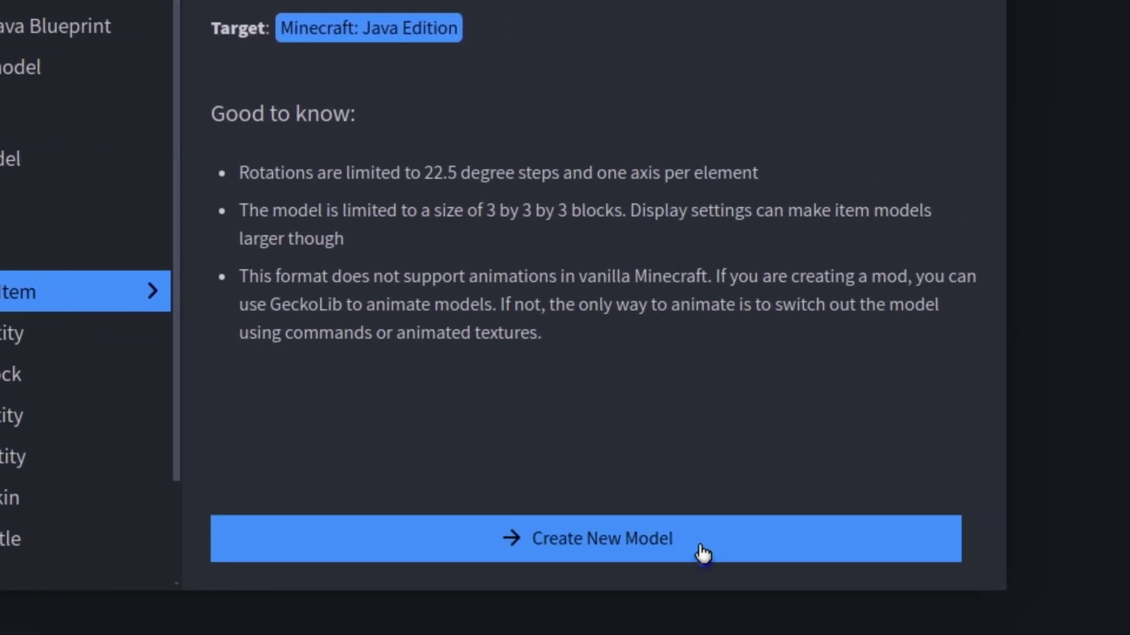
{"action": "left_click", "coordinate": [702, 548]}
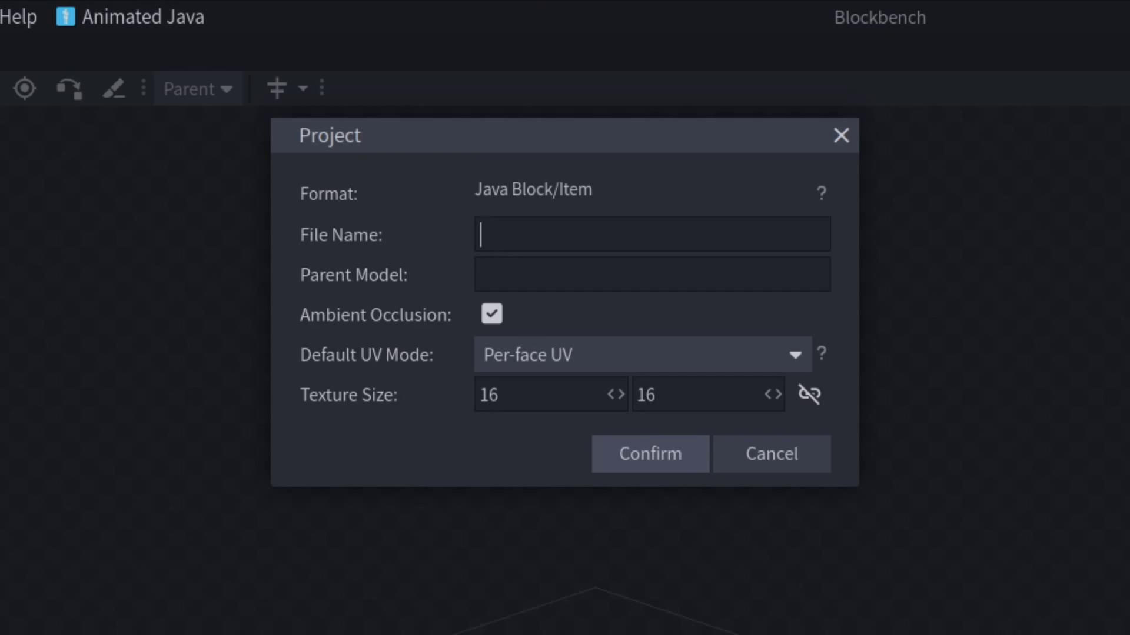
{"action": "type", "text": "ainbow_wool"}
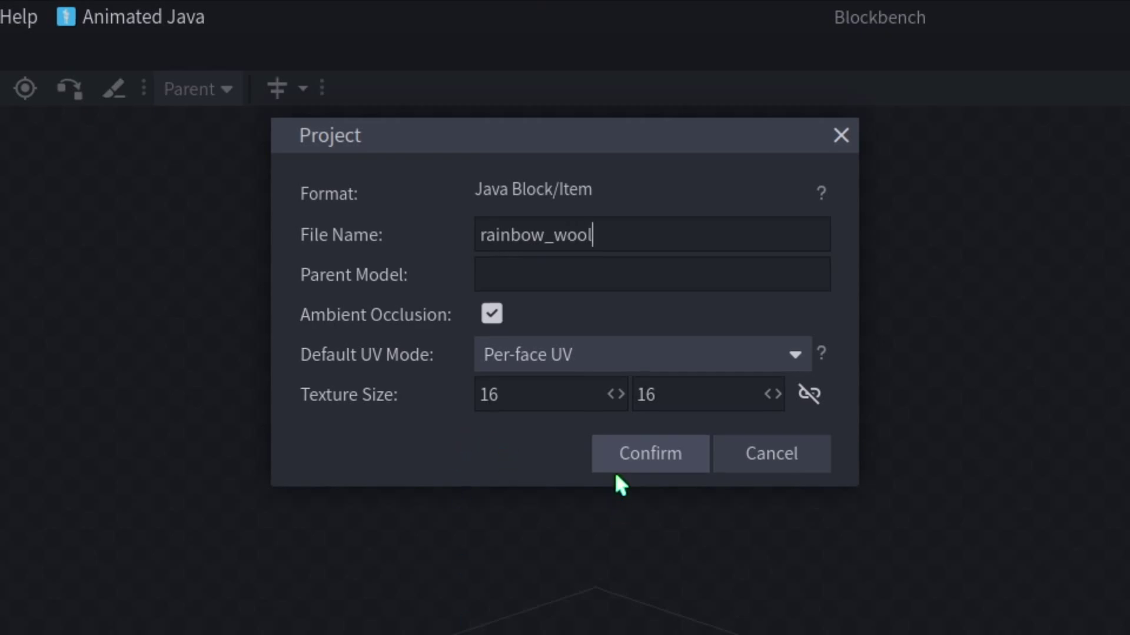
{"action": "left_click", "coordinate": [650, 453]}
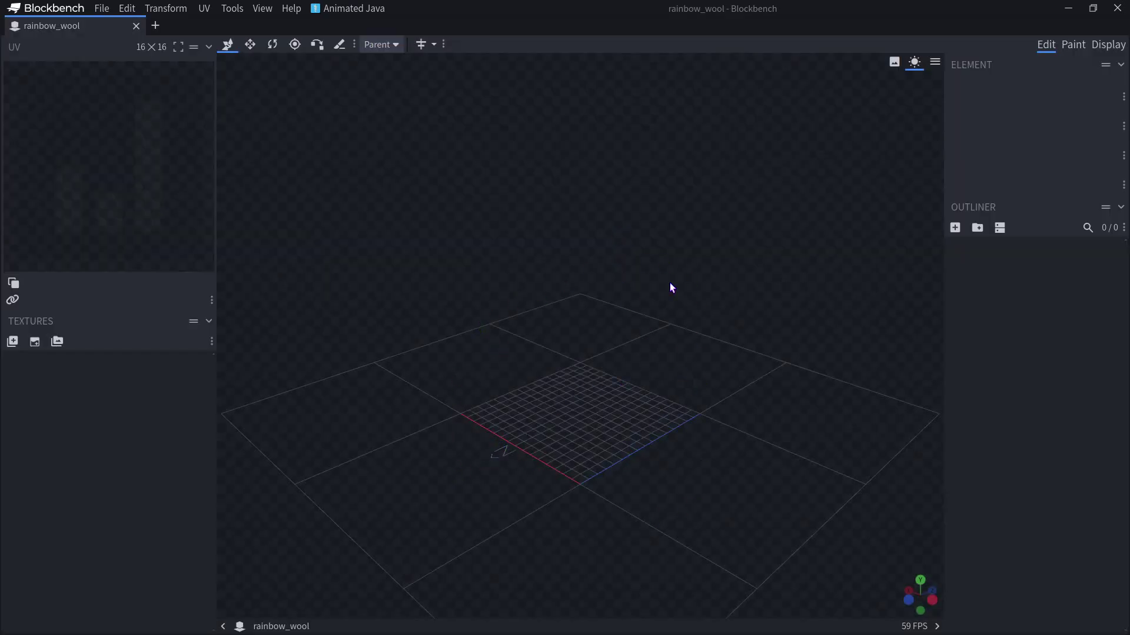
{"action": "left_click_drag", "start_coordinate": [487, 316], "coordinate": [688, 222]}
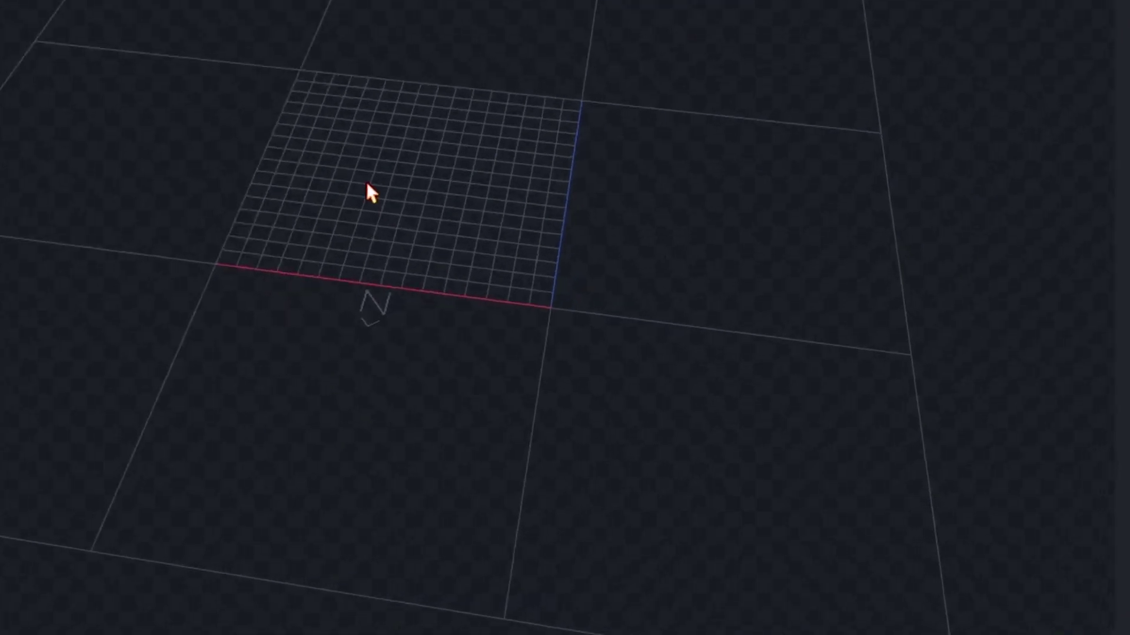
{"action": "right_click", "coordinate": [366, 185]}
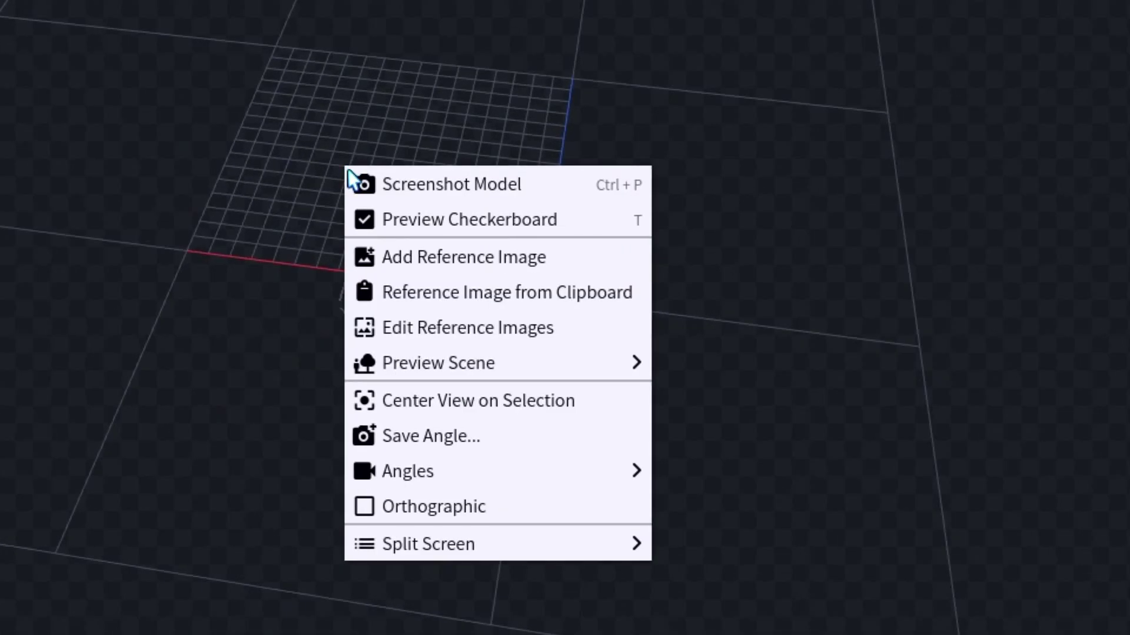
{"action": "mouse_move", "coordinate": [476, 461]}
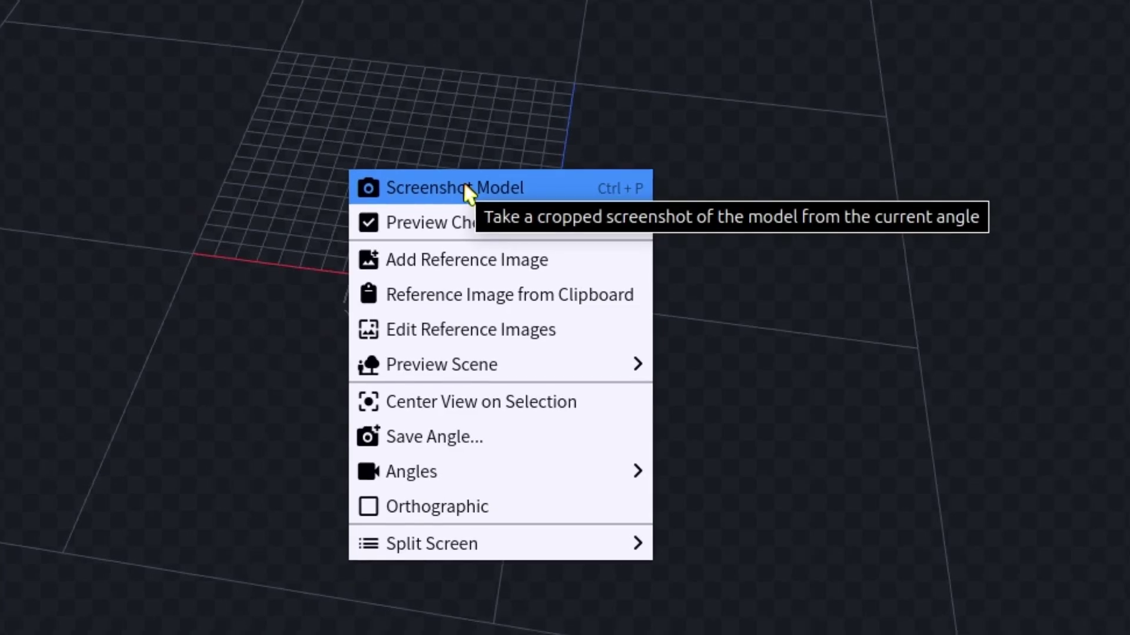
{"action": "left_click", "coordinate": [613, 390]}
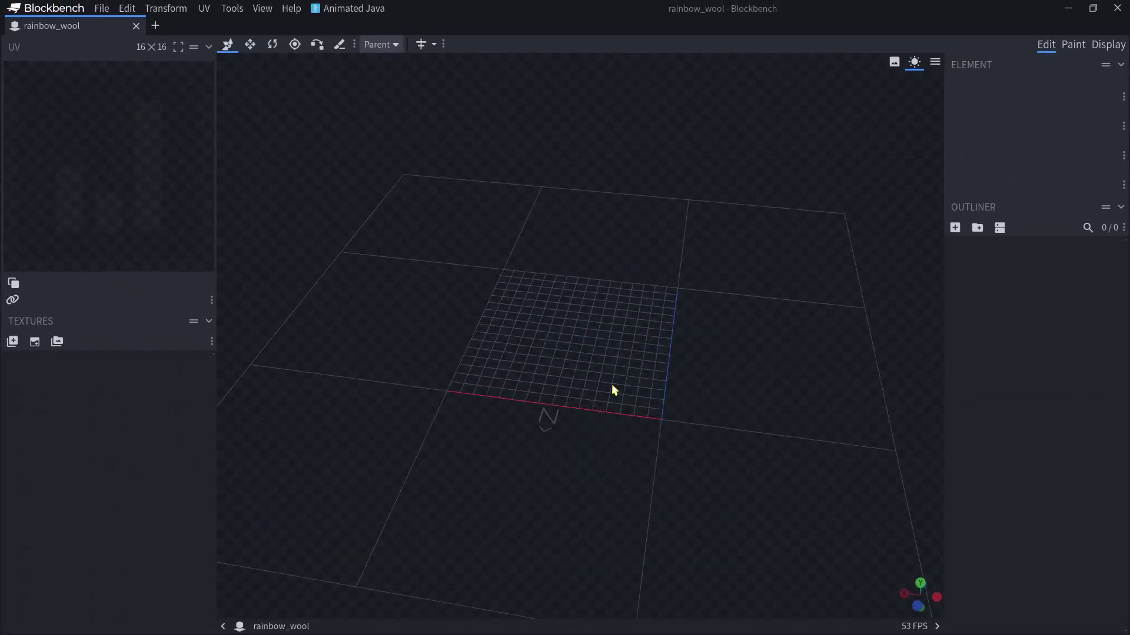
{"action": "scroll", "coordinate": [612, 388], "scroll_direction": "down", "scroll_amount": 5}
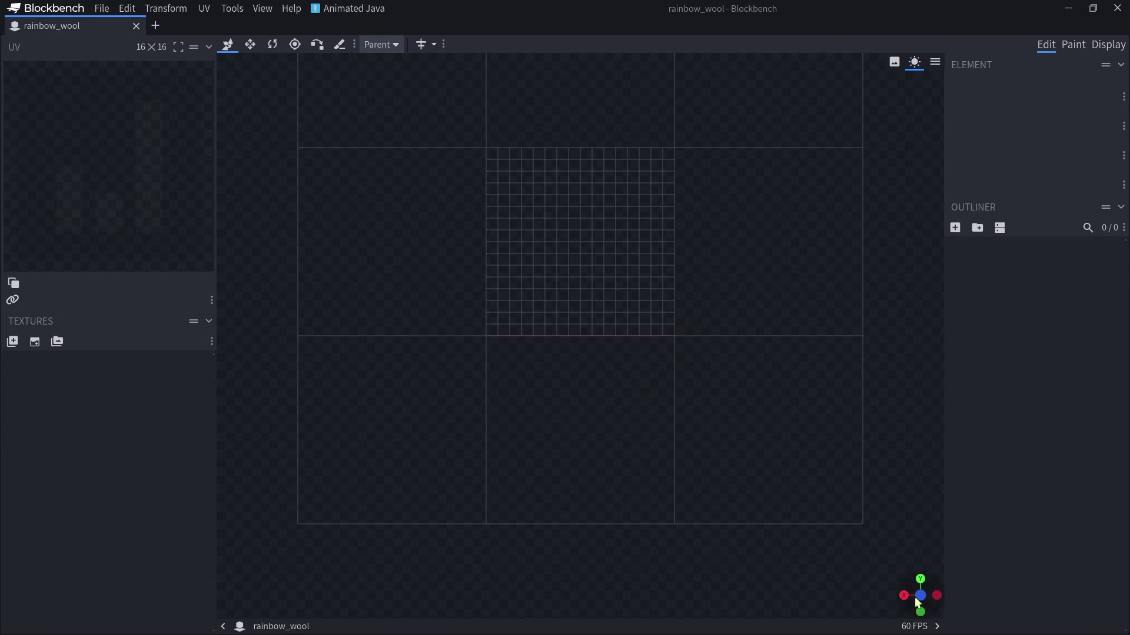
{"action": "left_click_drag", "start_coordinate": [909, 580], "coordinate": [658, 353]}
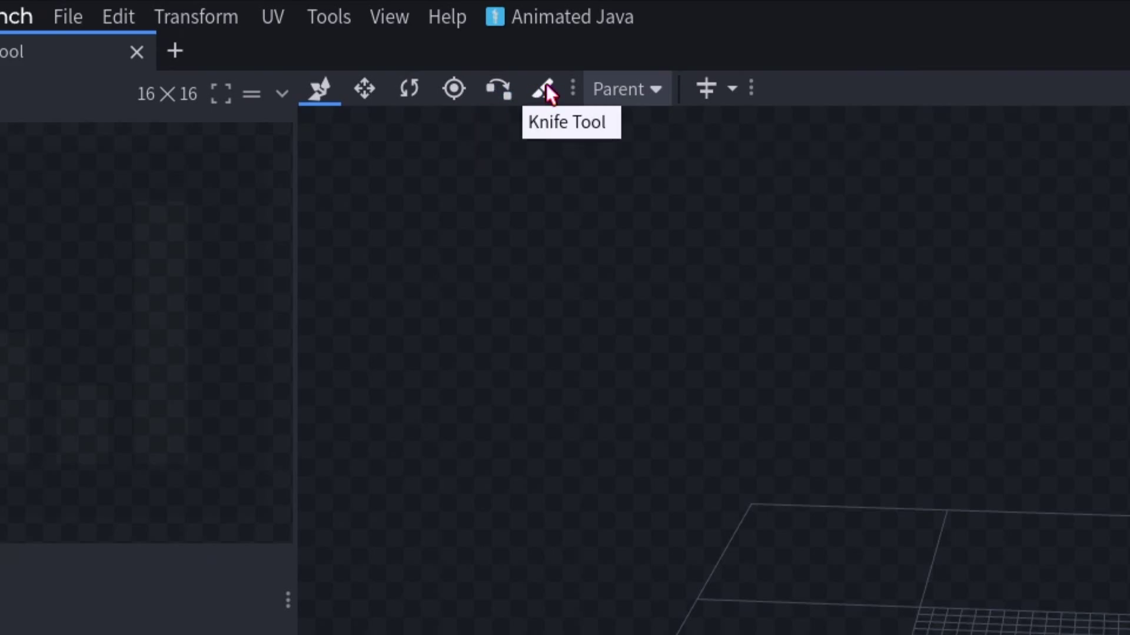
Examine the transform space, shading, view mode, preview and outliner options of the empty model, leaving them as they were
{"action": "left_click", "coordinate": [706, 91]}
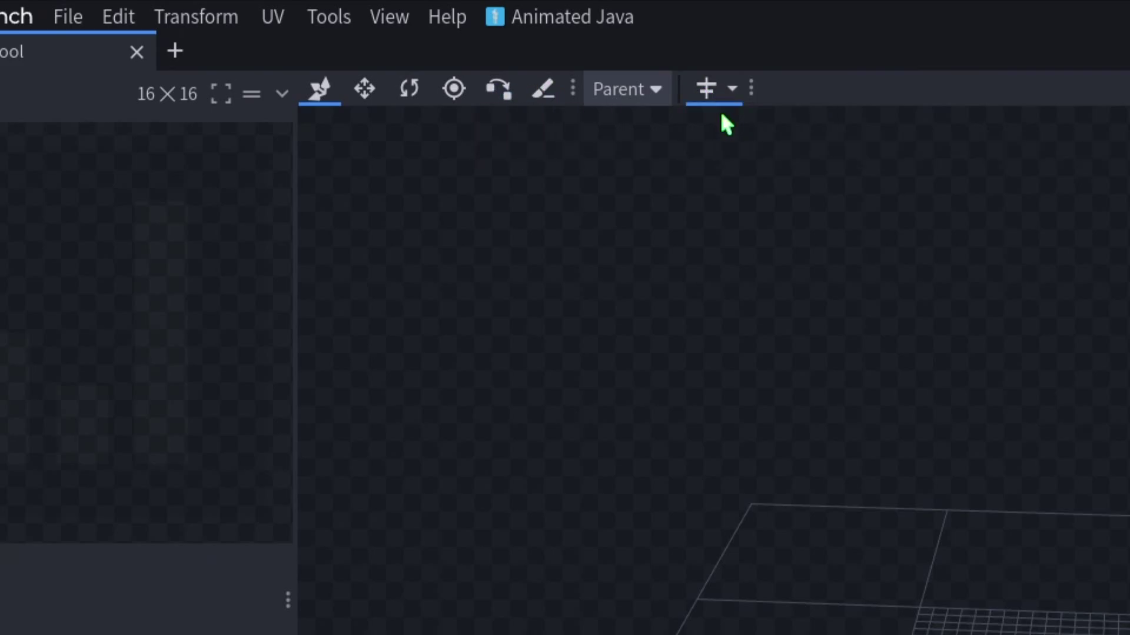
{"action": "left_click", "coordinate": [633, 90]}
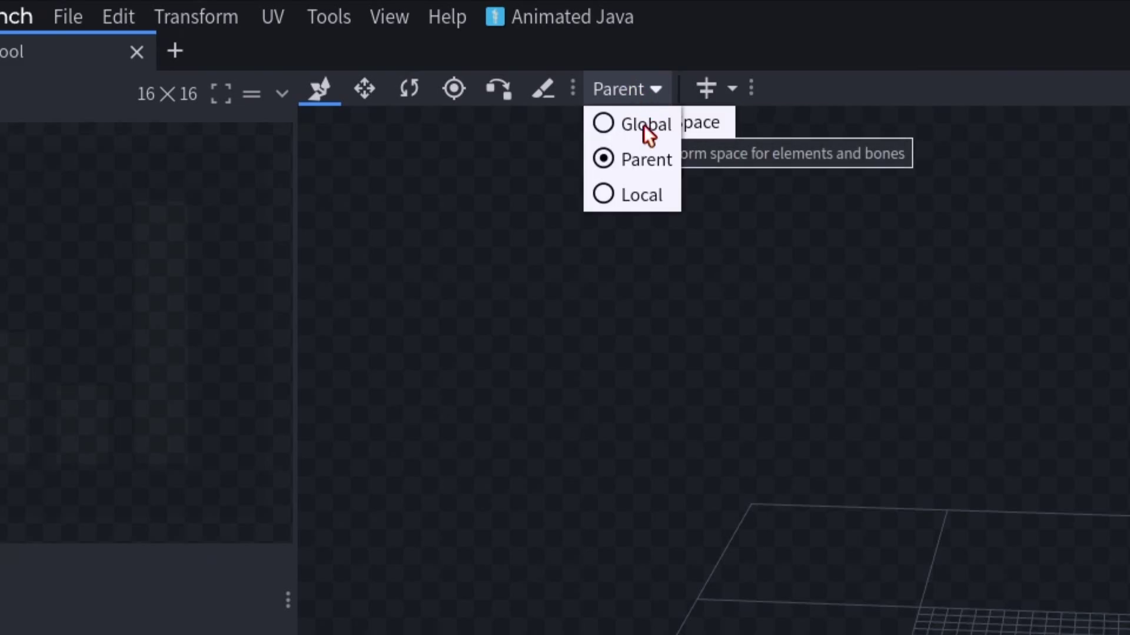
{"action": "left_click", "coordinate": [842, 179]}
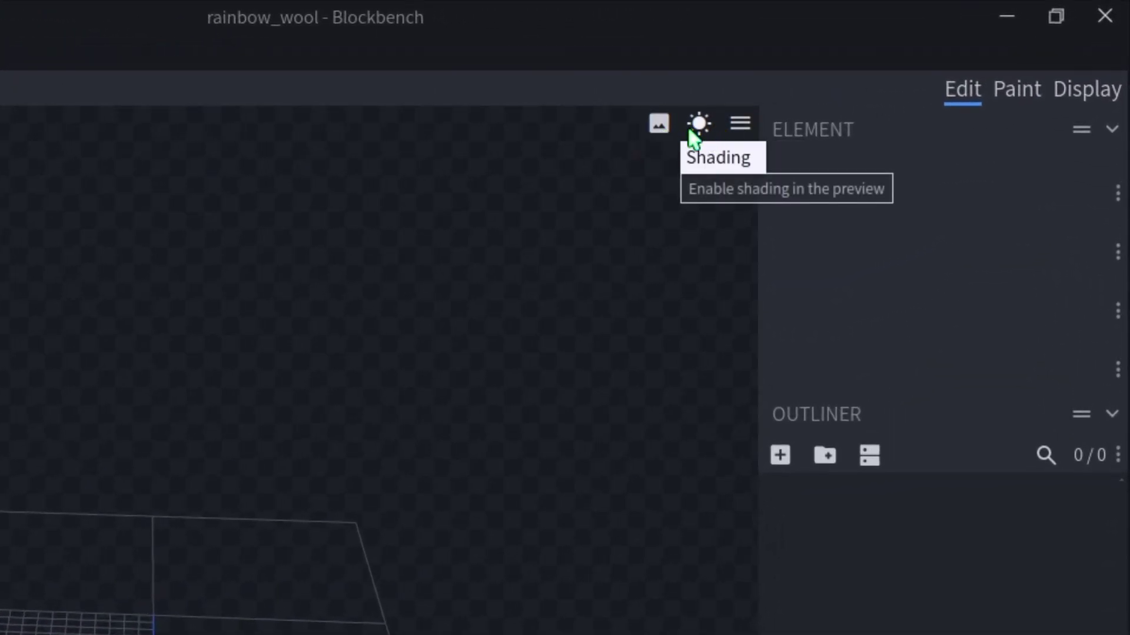
{"action": "left_click", "coordinate": [691, 131]}
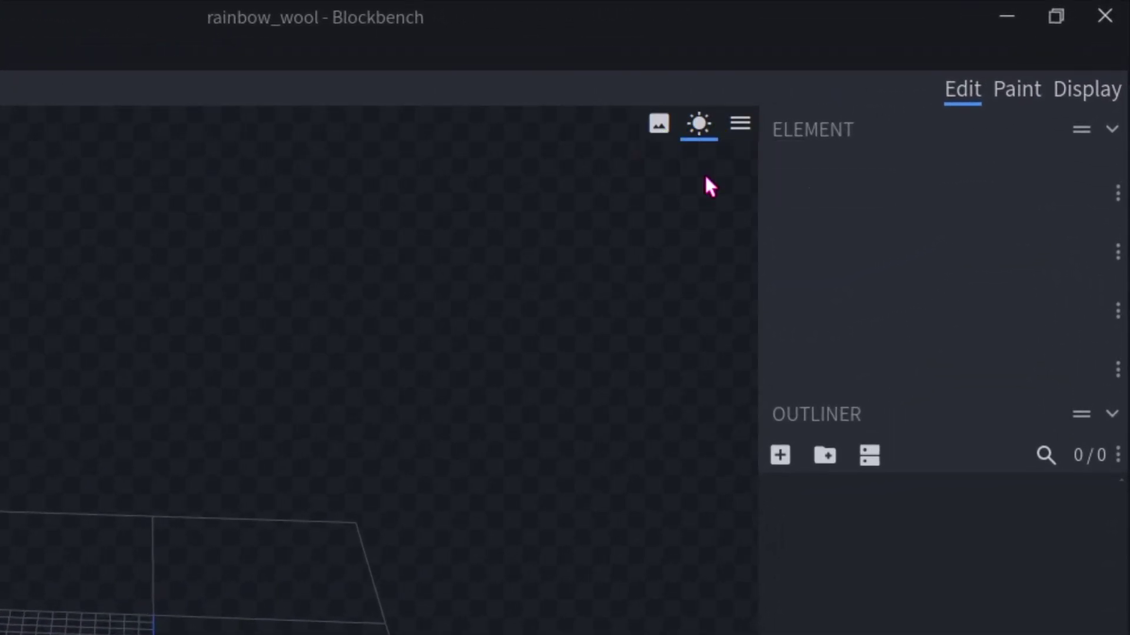
{"action": "left_click", "coordinate": [660, 121]}
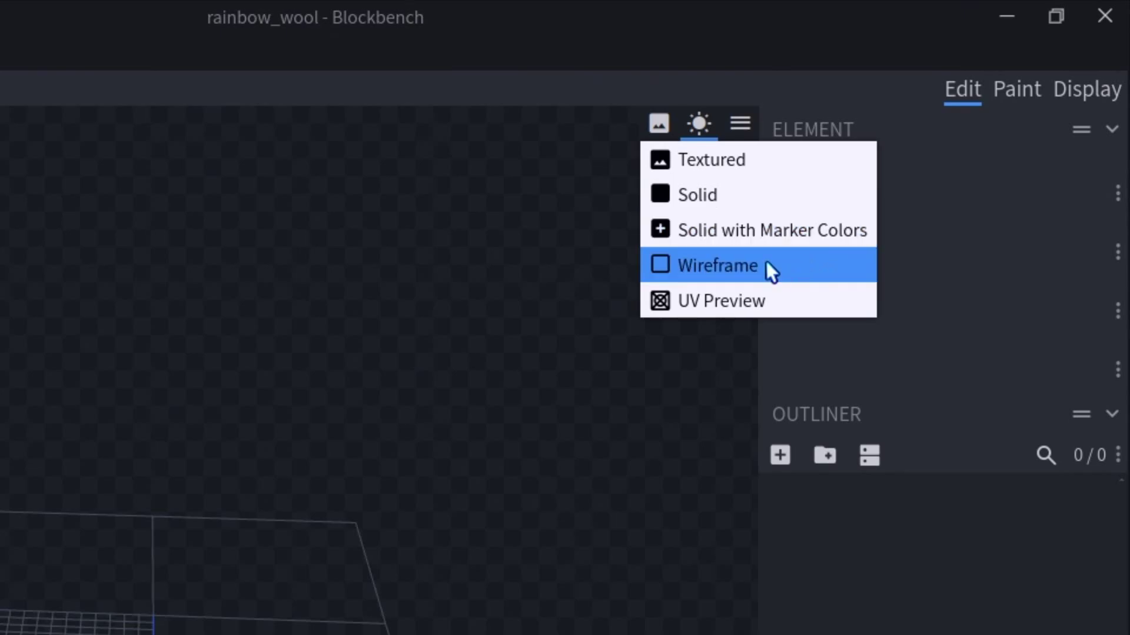
{"action": "left_click", "coordinate": [675, 353]}
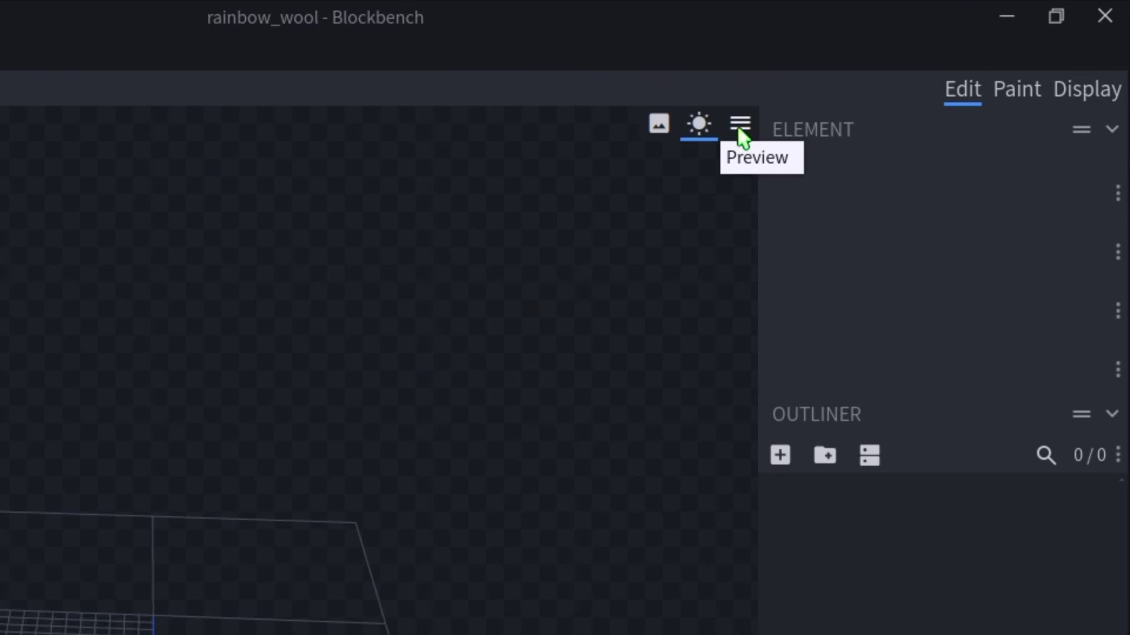
{"action": "left_click", "coordinate": [740, 125]}
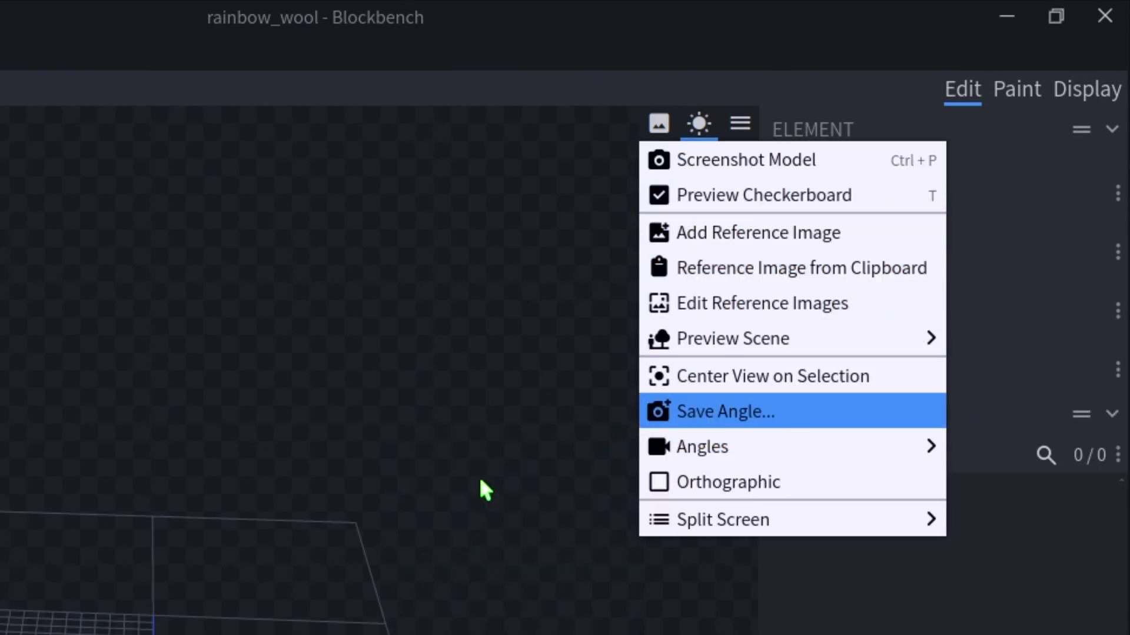
{"action": "right_click", "coordinate": [356, 509]}
{"action": "key", "text": "Escape"}
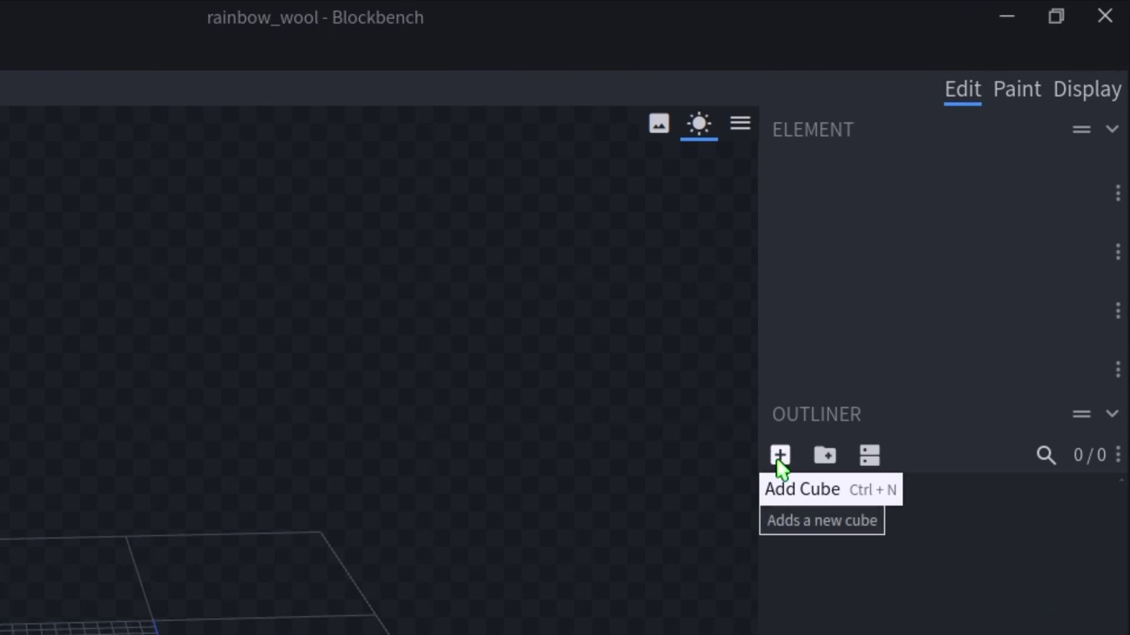
{"action": "left_click", "coordinate": [869, 459]}
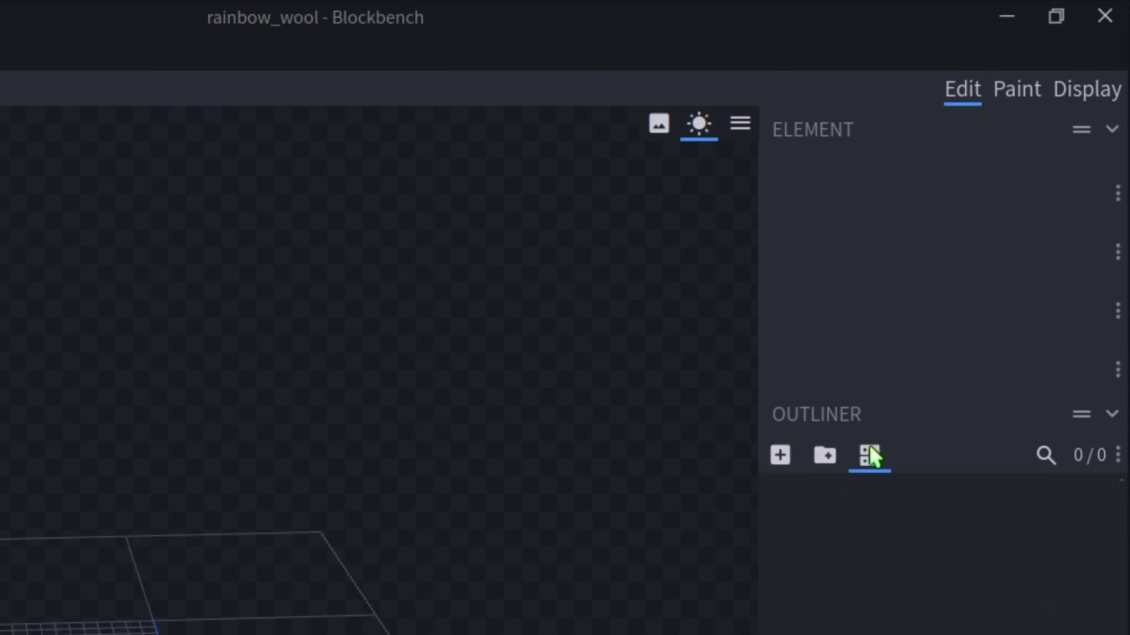
{"action": "left_click", "coordinate": [866, 458]}
Look over the Paint and Display workspaces, including the player reference model, and return to Edit mode
{"action": "left_click", "coordinate": [1005, 91]}
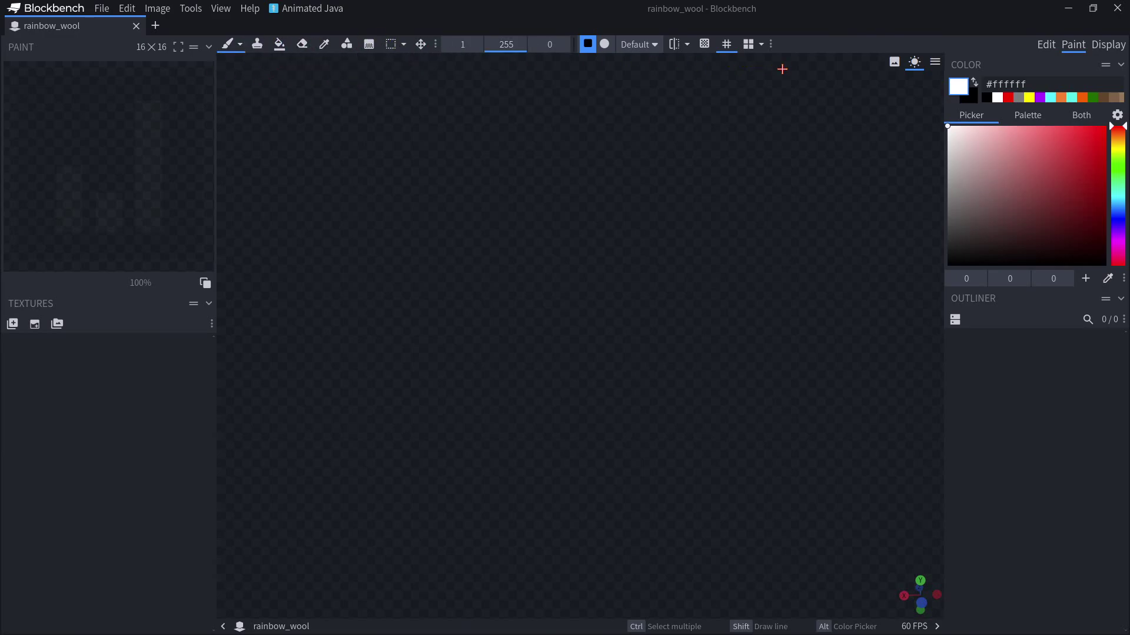
{"action": "left_click", "coordinate": [1108, 46]}
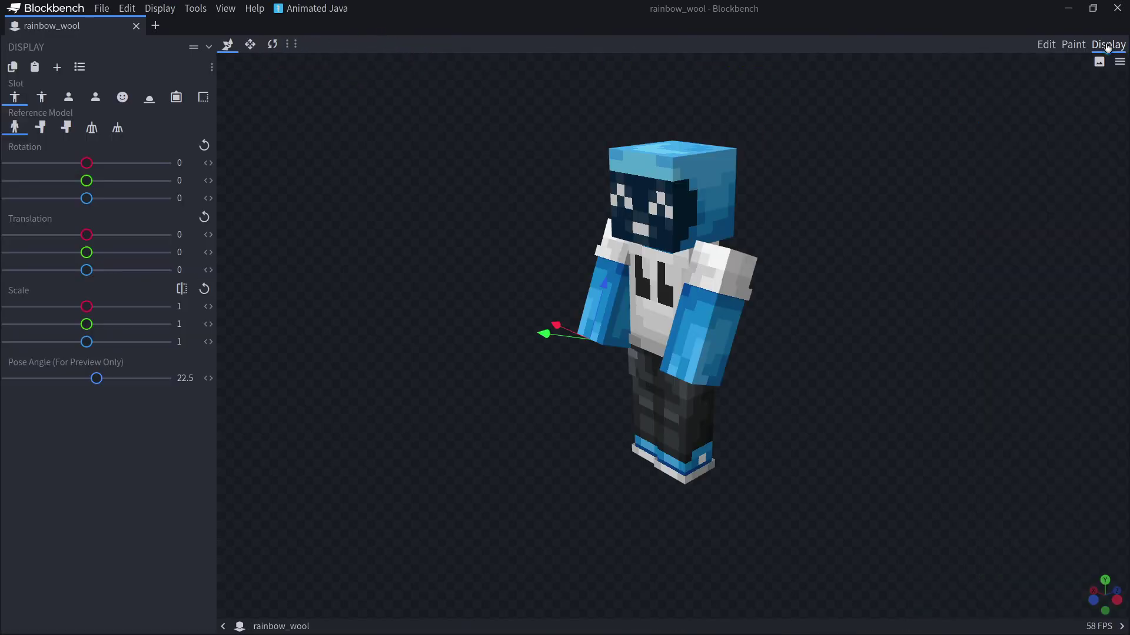
{"action": "left_click_drag", "start_coordinate": [476, 247], "coordinate": [712, 184]}
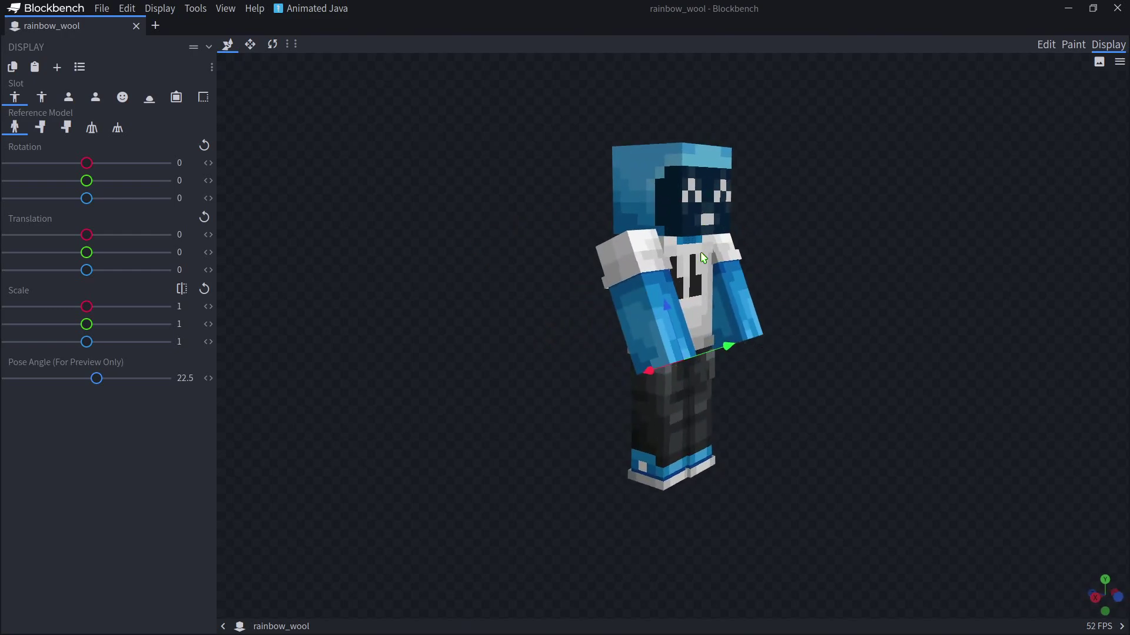
{"action": "left_click", "coordinate": [1046, 45]}
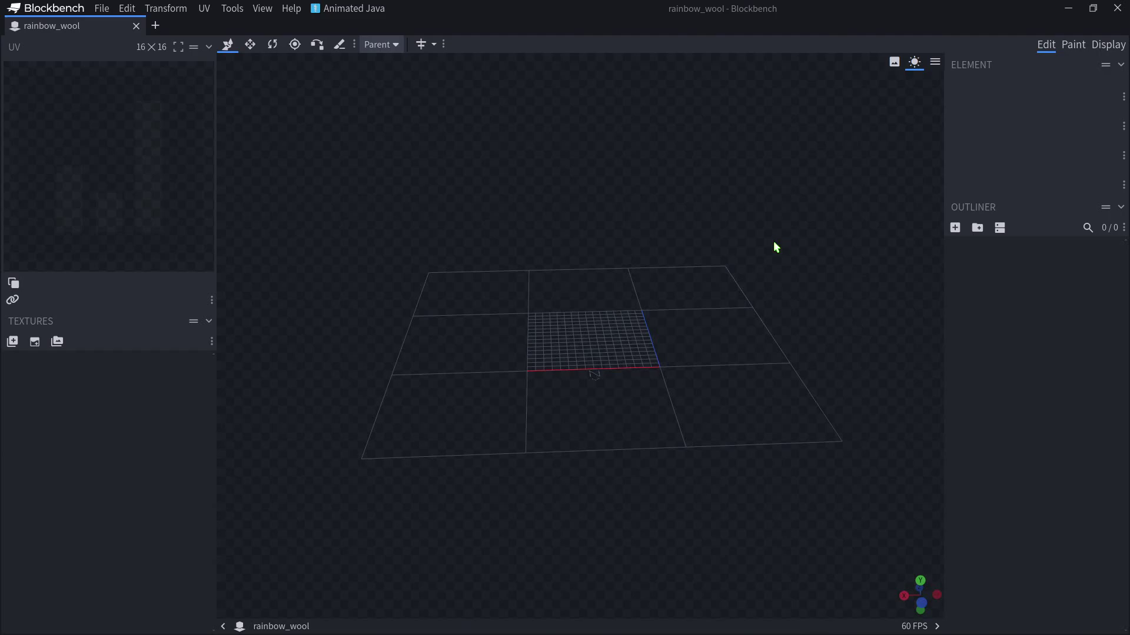
Add a new cube to the rainbow_wool model
{"action": "left_click", "coordinate": [956, 229]}
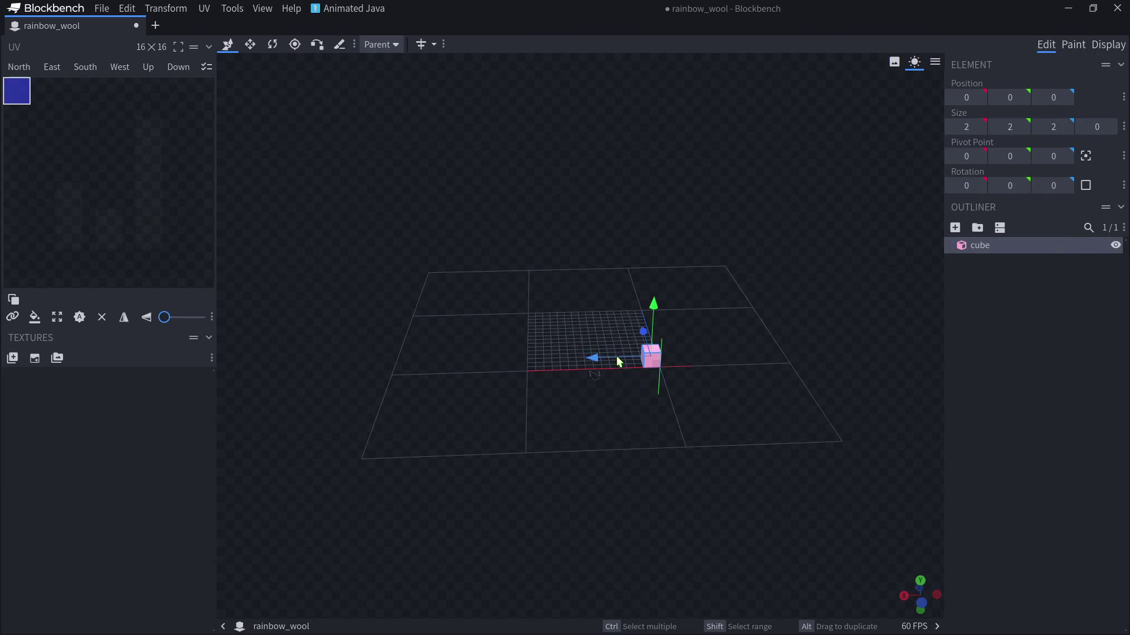
{"action": "mouse_move", "coordinate": [618, 361]}
{"action": "left_mouse_down"}
{"action": "mouse_move", "coordinate": [537, 360]}
{"action": "mouse_move", "coordinate": [624, 369]}
{"action": "mouse_move", "coordinate": [600, 375]}
{"action": "mouse_move", "coordinate": [624, 382]}
{"action": "mouse_move", "coordinate": [613, 374]}
{"action": "left_mouse_up"}
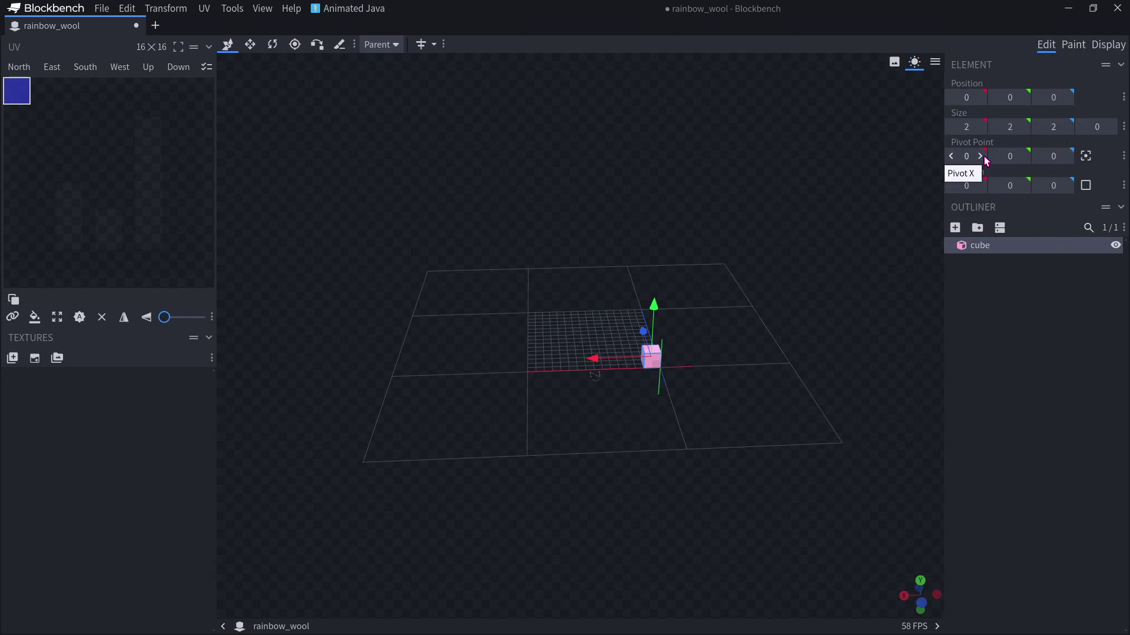
Set the cube's X size to 16 and try rotating it around the X axis
{"action": "left_click_drag", "start_coordinate": [966, 126], "coordinate": [1023, 126]}
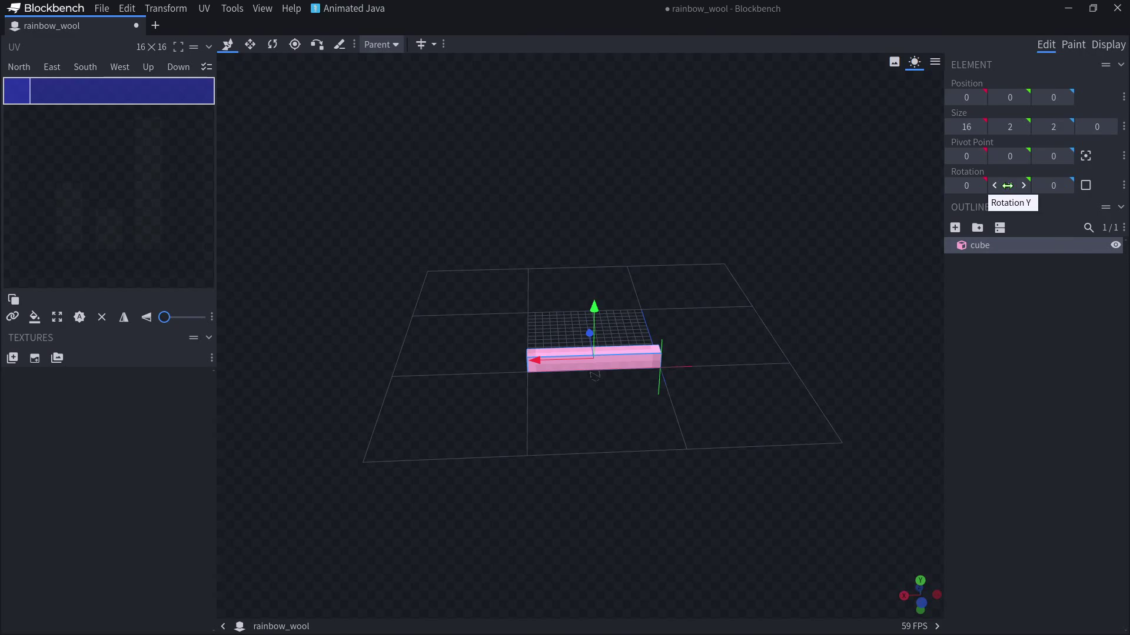
{"action": "mouse_move", "coordinate": [966, 186]}
{"action": "left_mouse_down"}
{"action": "mouse_move", "coordinate": [987, 186]}
{"action": "mouse_move", "coordinate": [966, 186]}
{"action": "left_mouse_up"}
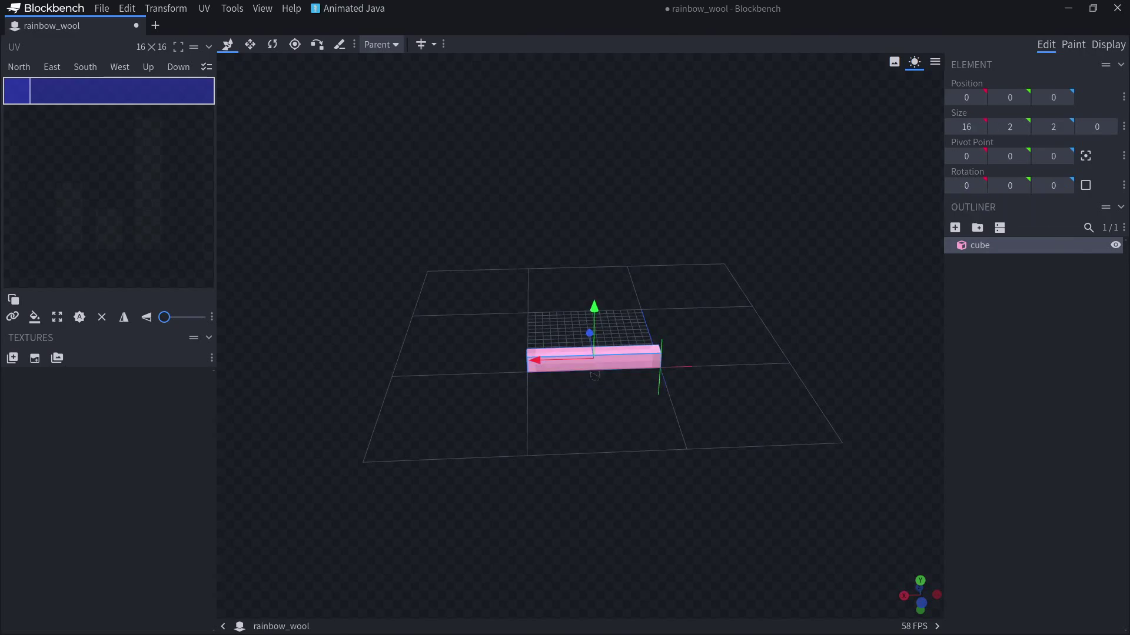
Try the cube's X rotation with the pivot point at Z 16, and centre the pivot on the cube
{"action": "left_click_drag", "start_coordinate": [1053, 156], "coordinate": [1068, 156]}
{"action": "mouse_move", "coordinate": [966, 186]}
{"action": "left_mouse_down"}
{"action": "mouse_move", "coordinate": [987, 186]}
{"action": "mouse_move", "coordinate": [966, 185]}
{"action": "left_mouse_up"}
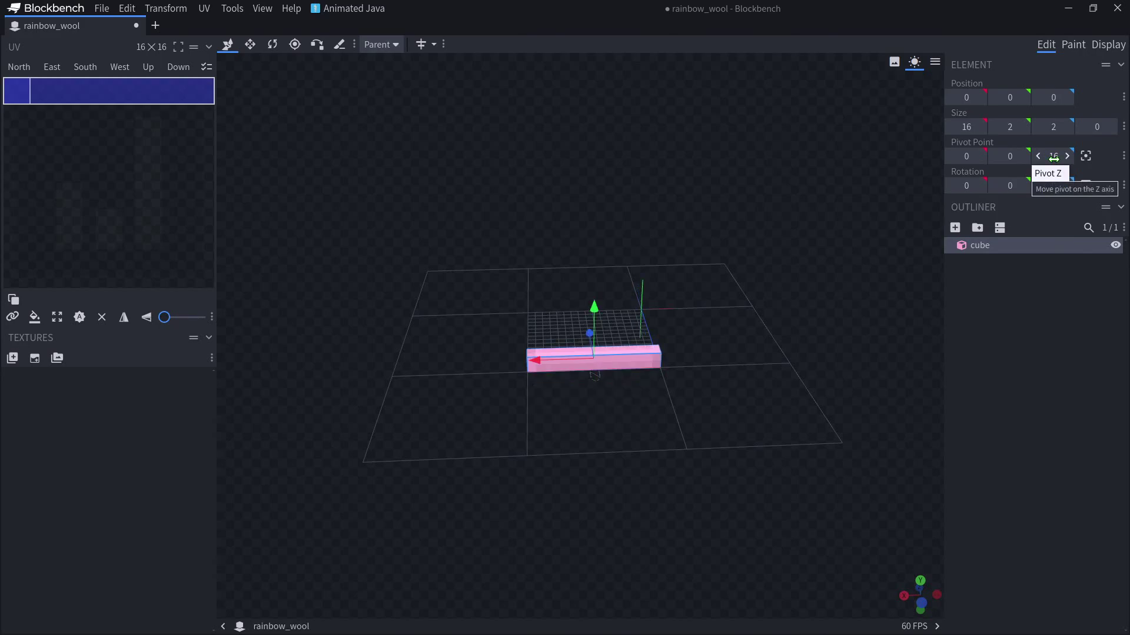
{"action": "left_click_drag", "start_coordinate": [1053, 157], "coordinate": [1052, 158]}
{"action": "left_click", "coordinate": [1084, 156]}
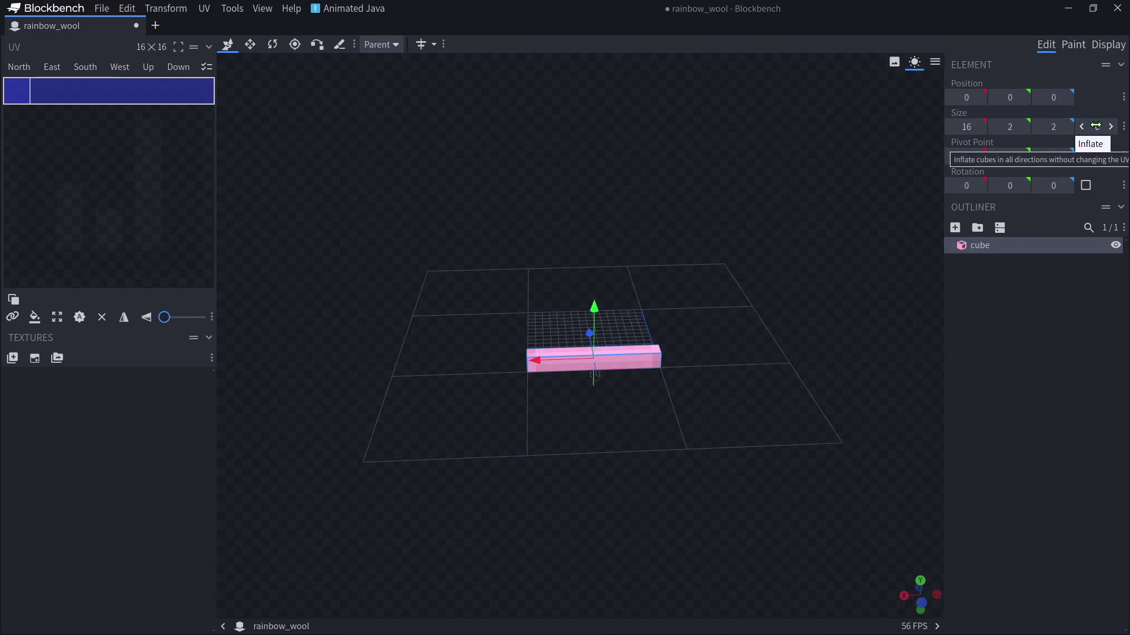
Try inflating the cube and return the inflate value to 0, selecting the cube's Up face
{"action": "mouse_move", "coordinate": [1097, 127]}
{"action": "left_mouse_down"}
{"action": "mouse_move", "coordinate": [1086, 127]}
{"action": "mouse_move", "coordinate": [1122, 126]}
{"action": "mouse_move", "coordinate": [1086, 126]}
{"action": "left_mouse_up"}
{"action": "left_click", "coordinate": [651, 350]}
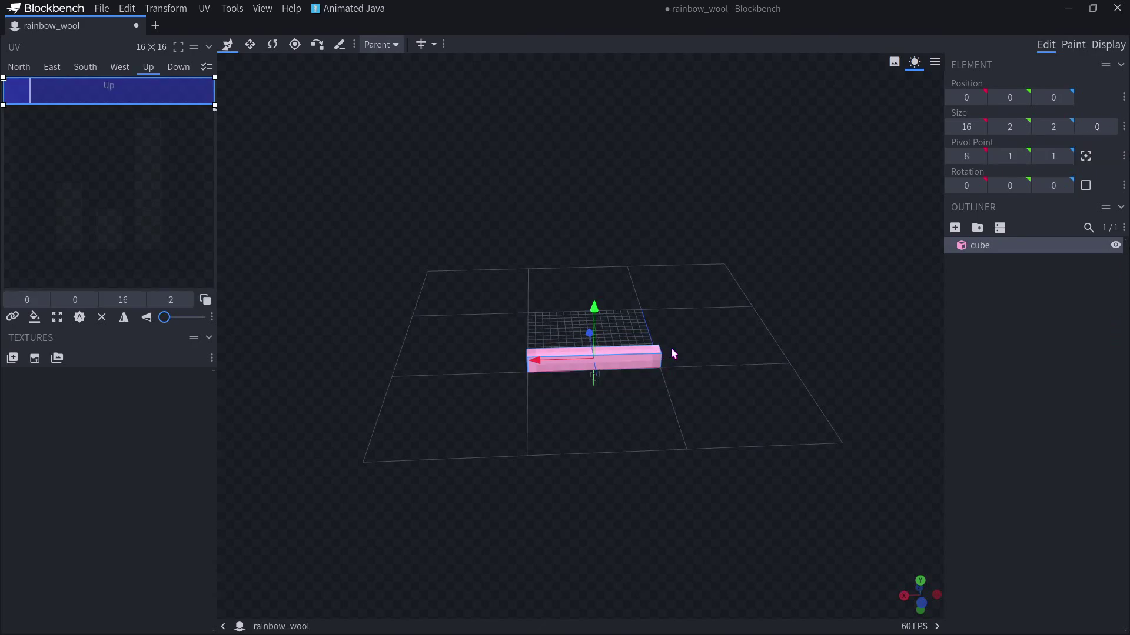
Resize the cube to 16 along the Z axis and 16 along the Y axis with the Resize tool
{"action": "left_click_drag", "start_coordinate": [700, 415], "coordinate": [661, 454]}
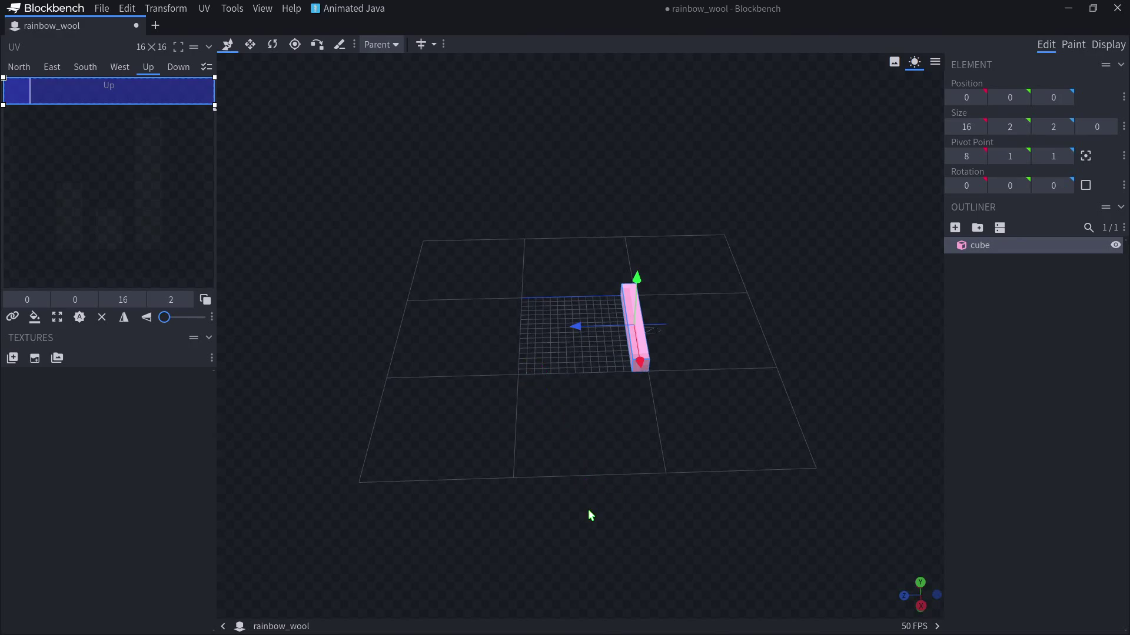
{"action": "key", "text": "s"}
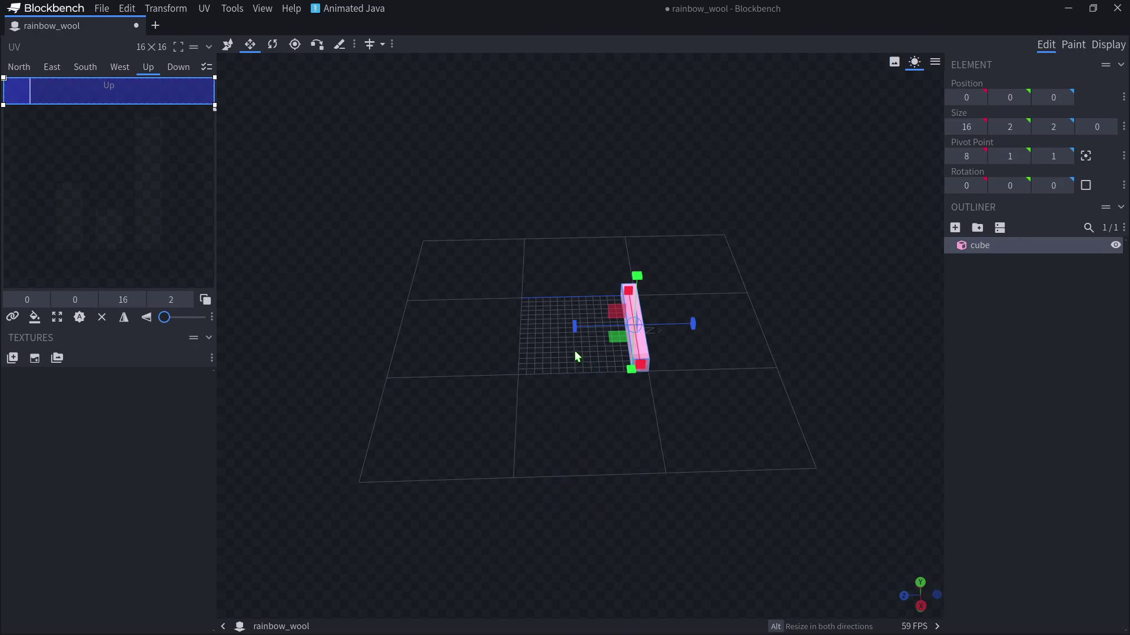
{"action": "left_click_drag", "start_coordinate": [574, 326], "coordinate": [484, 325]}
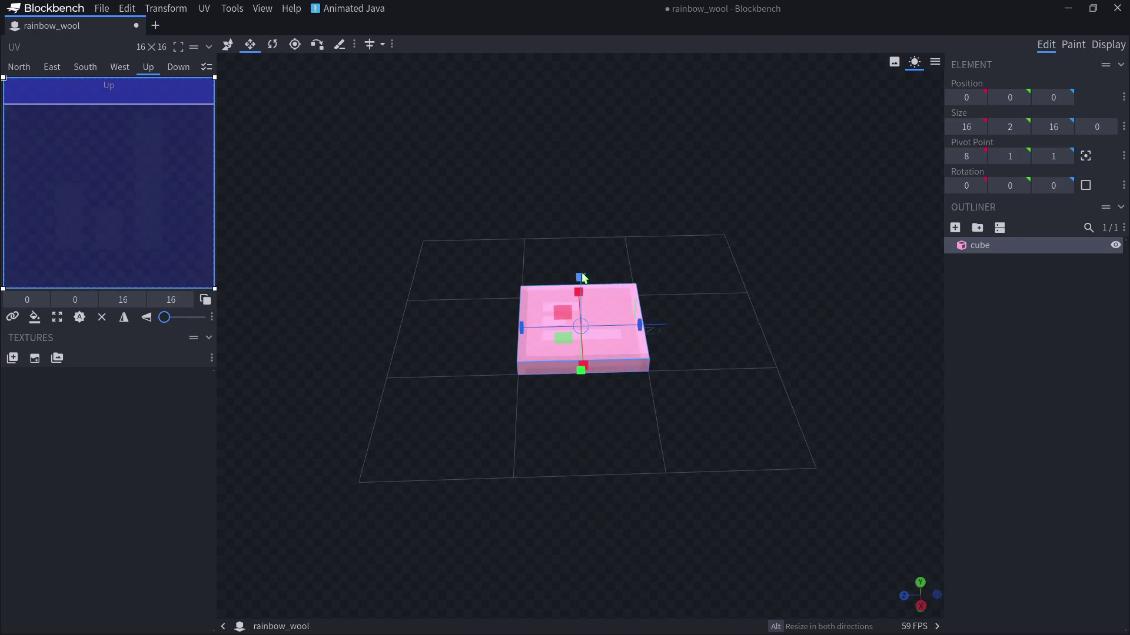
{"action": "left_click_drag", "start_coordinate": [582, 280], "coordinate": [601, 180]}
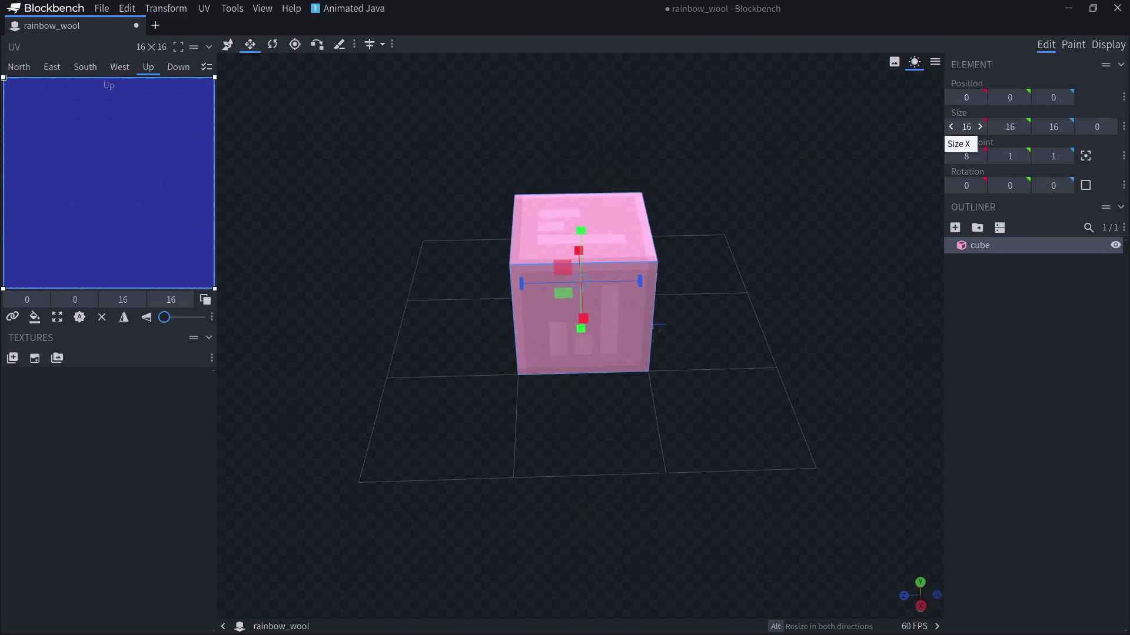
{"action": "left_click_drag", "start_coordinate": [821, 406], "coordinate": [880, 355]}
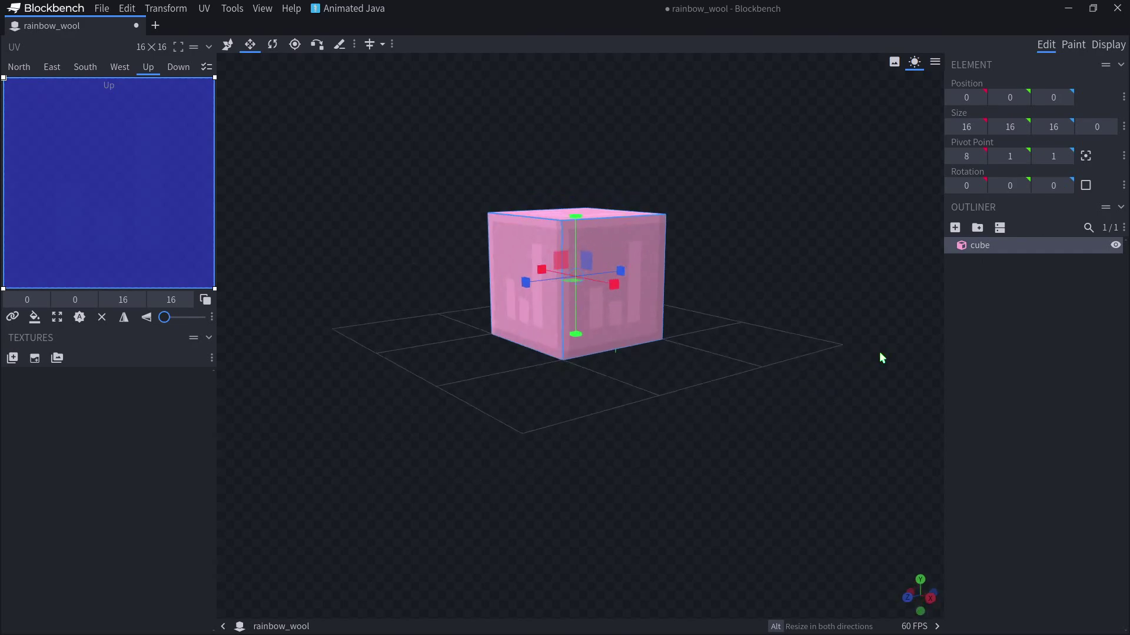
{"action": "left_click_drag", "start_coordinate": [701, 346], "coordinate": [861, 382]}
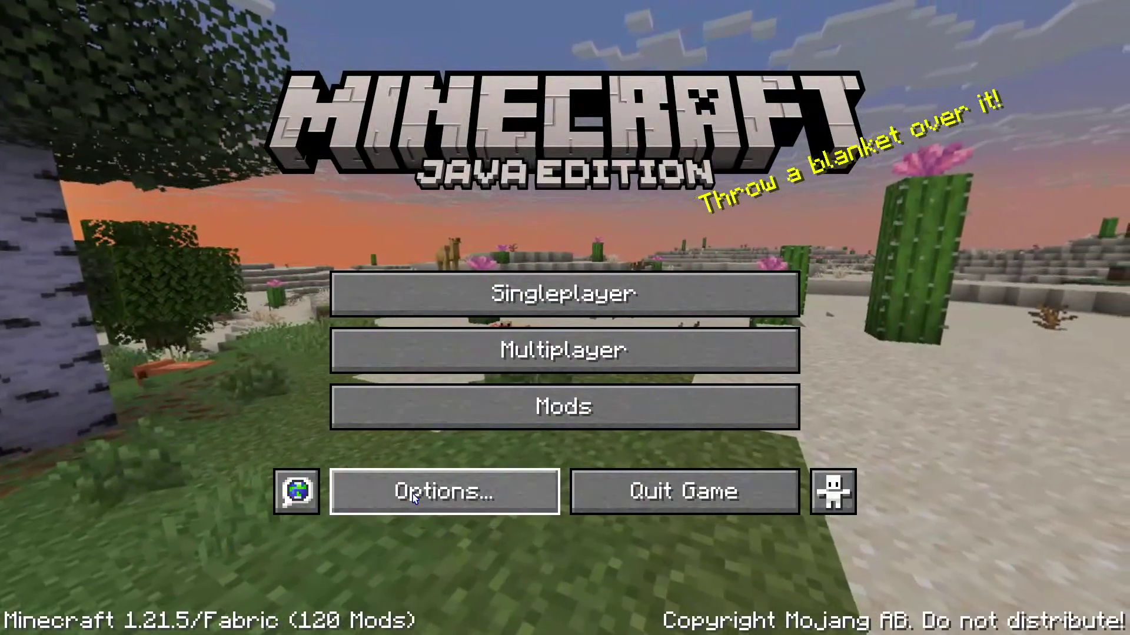
Switch to Minecraft and open the resource pack folder from the game's resource pack options
{"action": "left_click", "coordinate": [414, 498]}
{"action": "left_click", "coordinate": [380, 412]}
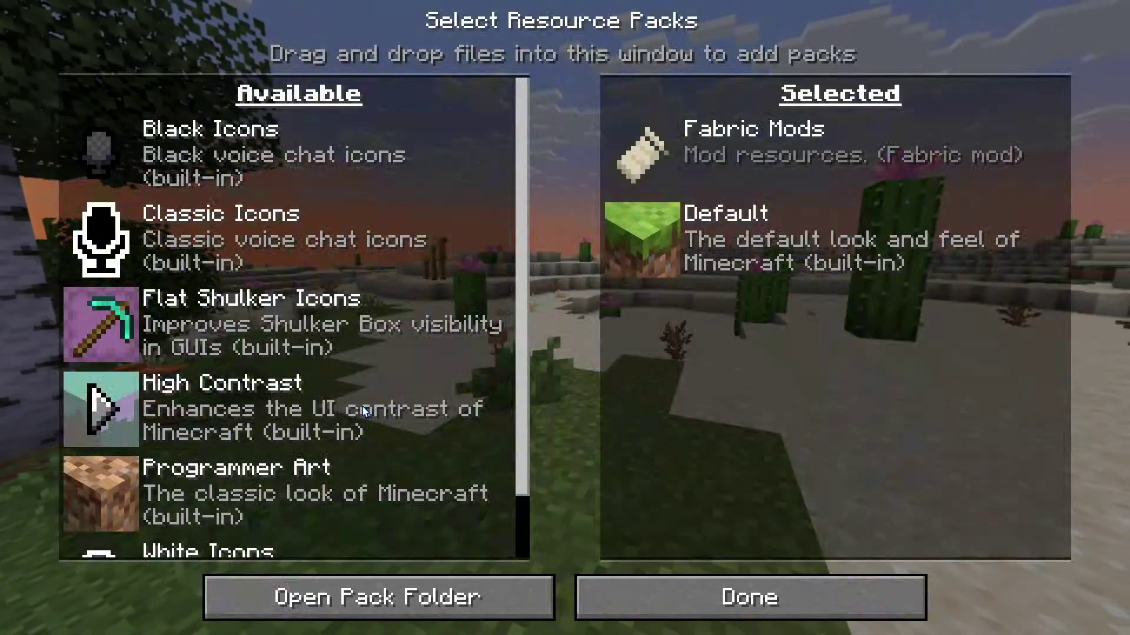
{"action": "left_click", "coordinate": [393, 609]}
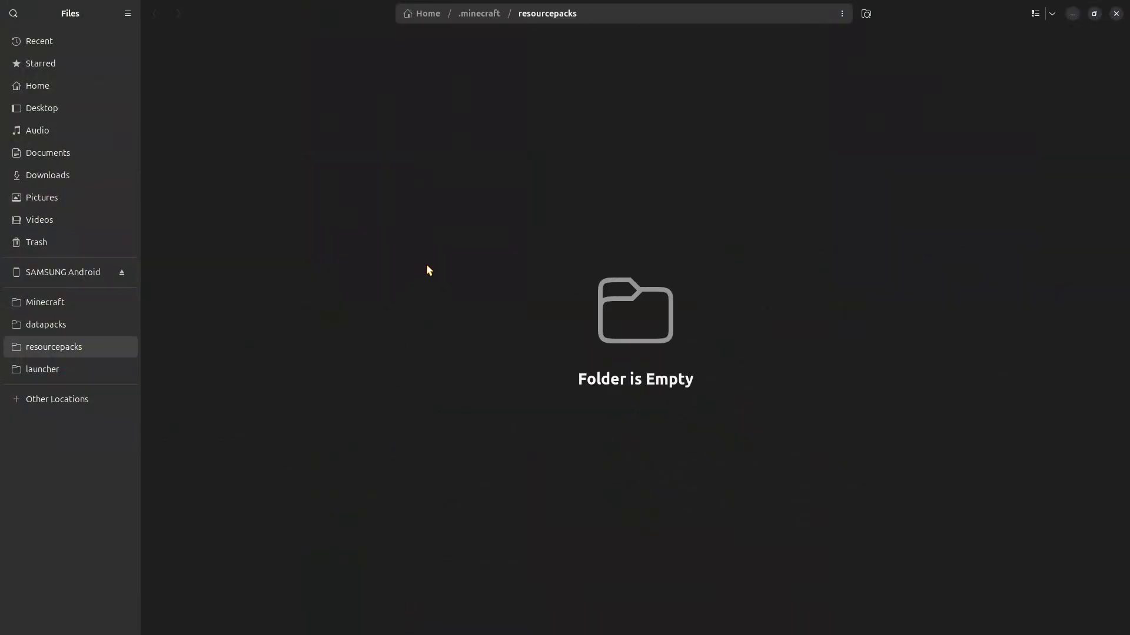
Create a new folder named Tutorial in the resourcepacks folder
{"action": "right_click", "coordinate": [414, 183]}
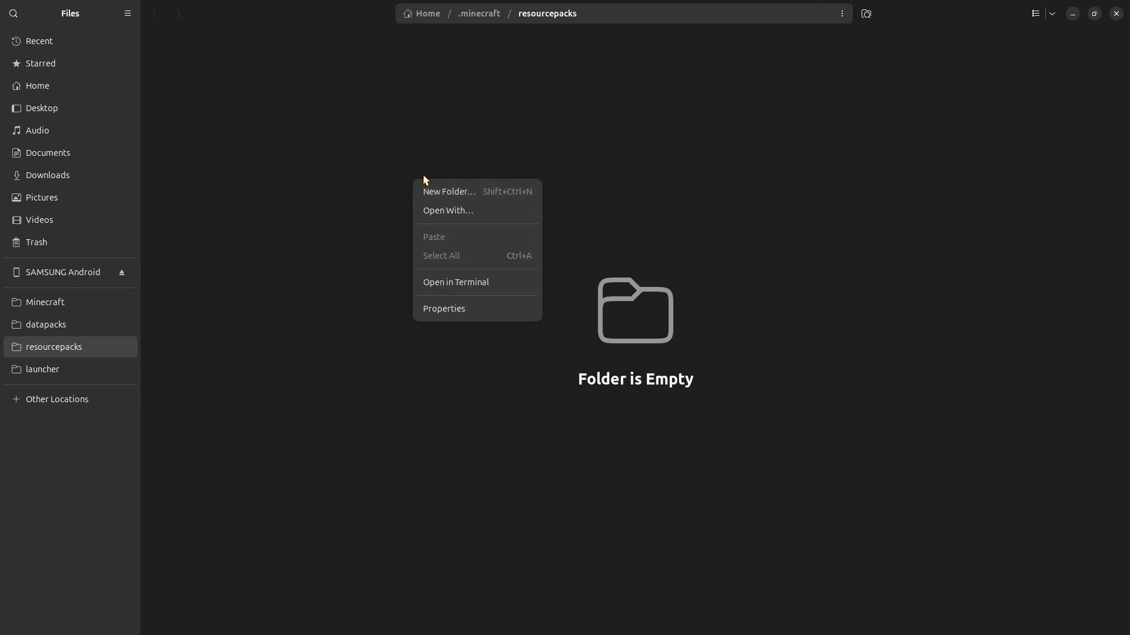
{"action": "left_click", "coordinate": [449, 192]}
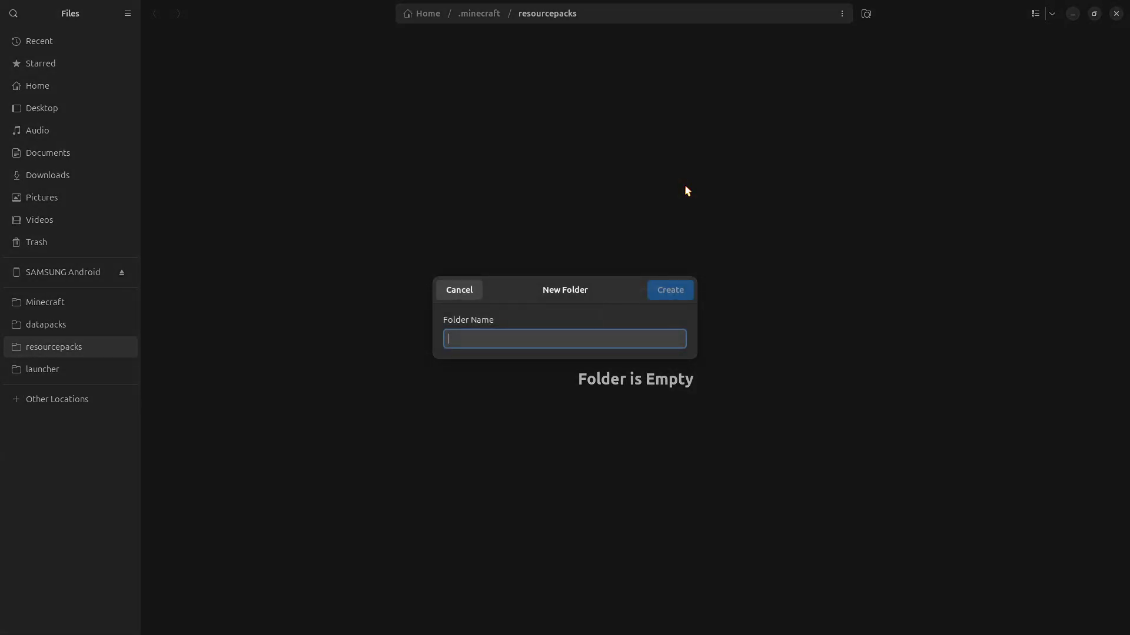
{"action": "type", "text": "Tutorial"}
{"action": "key", "text": "Return"}
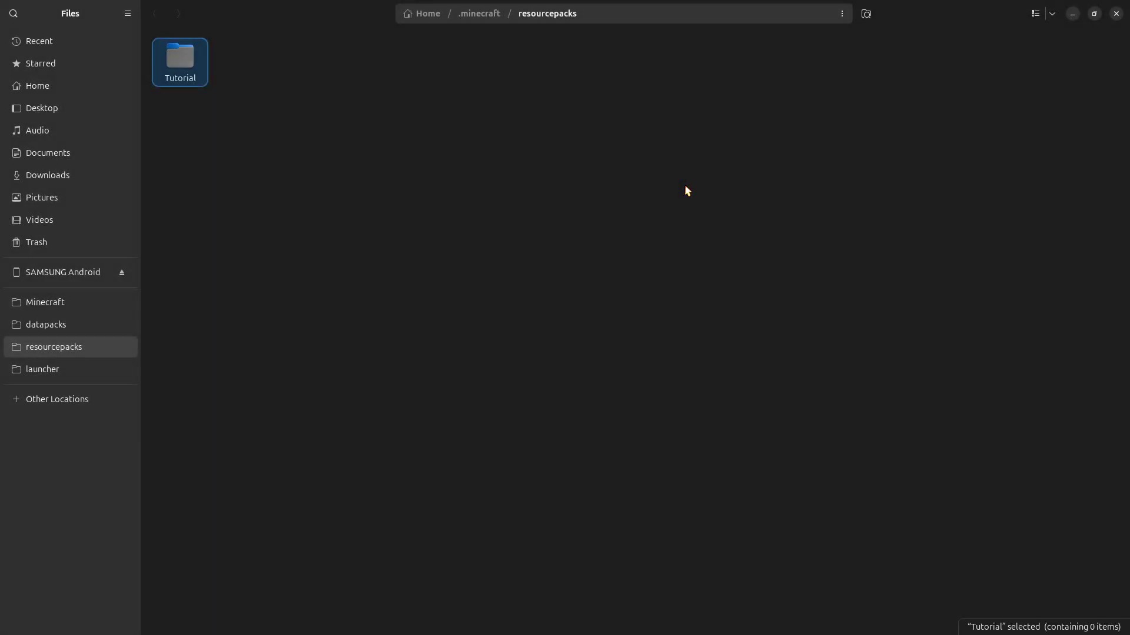
Open the Tutorial folder in Visual Studio Code
{"action": "right_click", "coordinate": [194, 54]}
{"action": "left_click", "coordinate": [230, 63]}
{"action": "left_click", "coordinate": [224, 146]}
{"action": "scroll", "coordinate": [553, 364], "scroll_direction": "down", "scroll_amount": 10}
{"action": "left_click", "coordinate": [544, 348]}
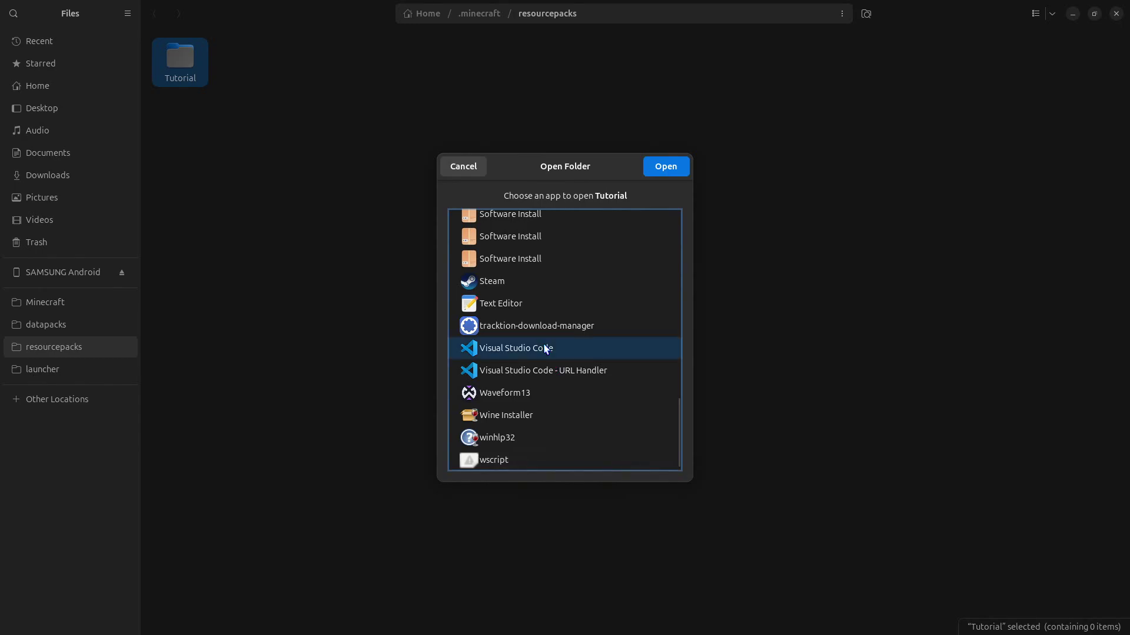
{"action": "left_click", "coordinate": [655, 168]}
Create a new file named pack.mcmeta in the root of the Tutorial folder
{"action": "left_click", "coordinate": [112, 8]}
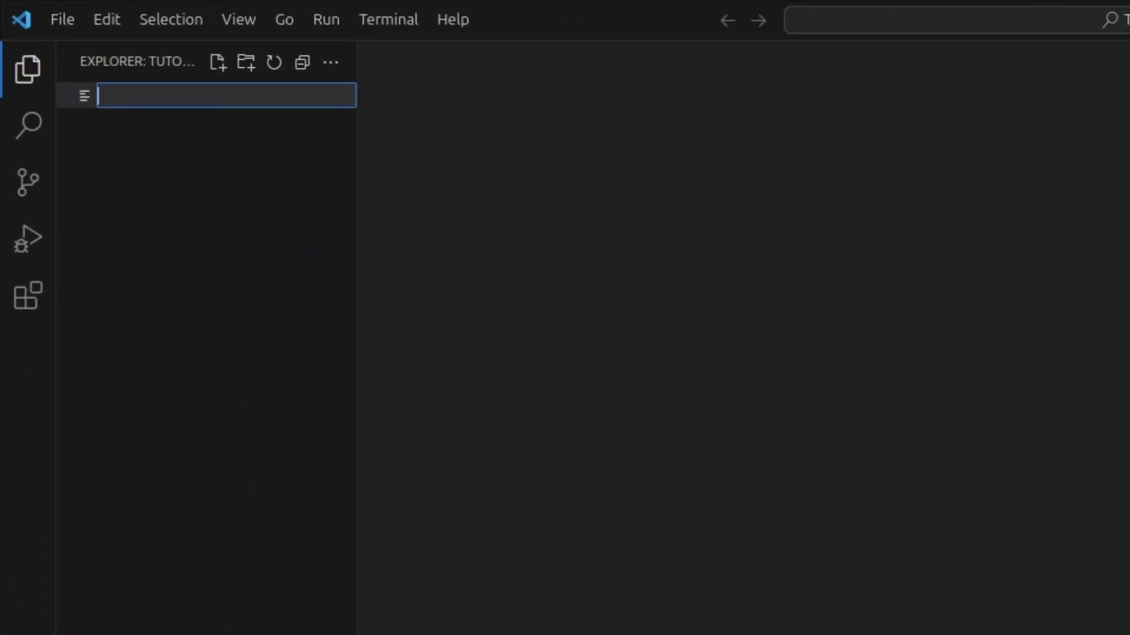
{"action": "type", "text": "pack.mcme"}
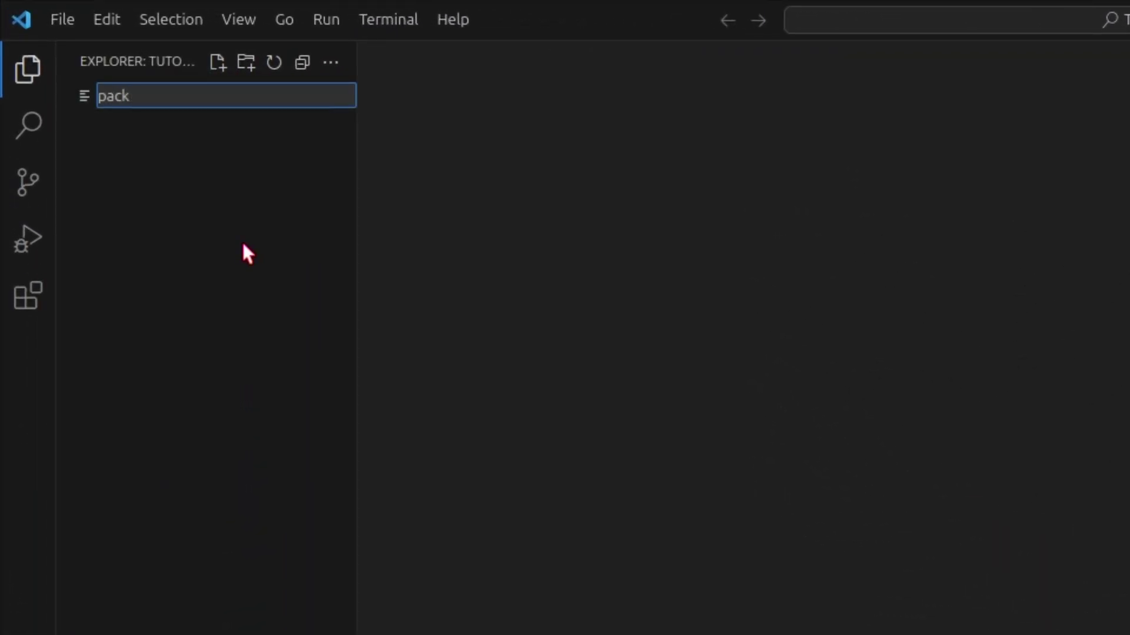
{"action": "type", "text": "ta"}
{"action": "key", "text": "Return"}
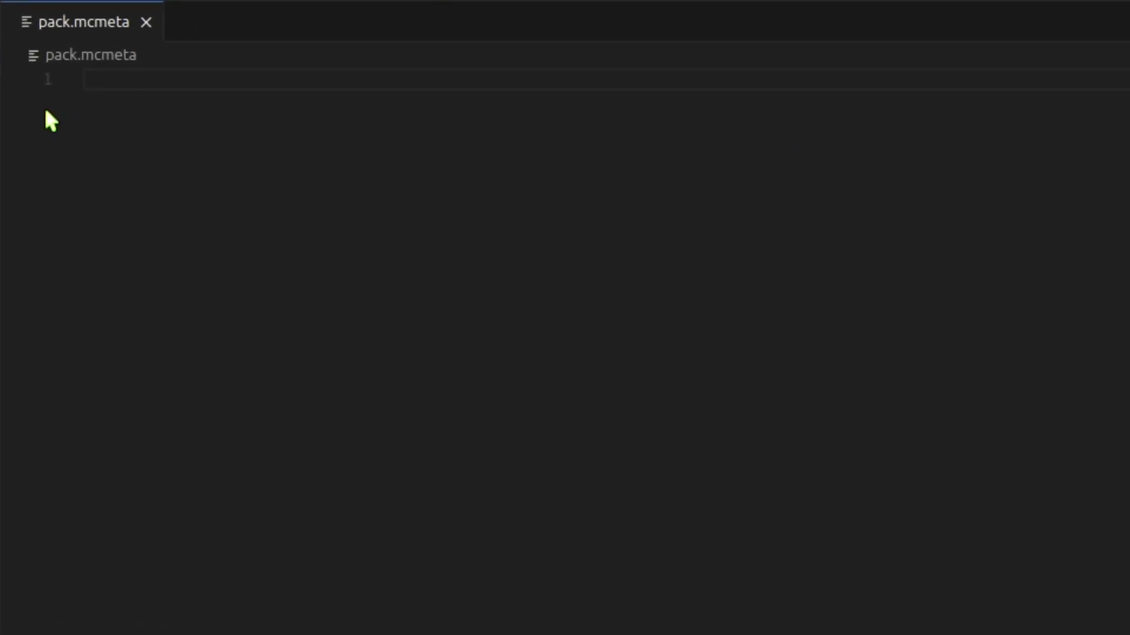
Write the outer JSON braces in pack.mcmeta with a "pack" object containing "pack_format": 55
{"action": "type", "text": "{"}
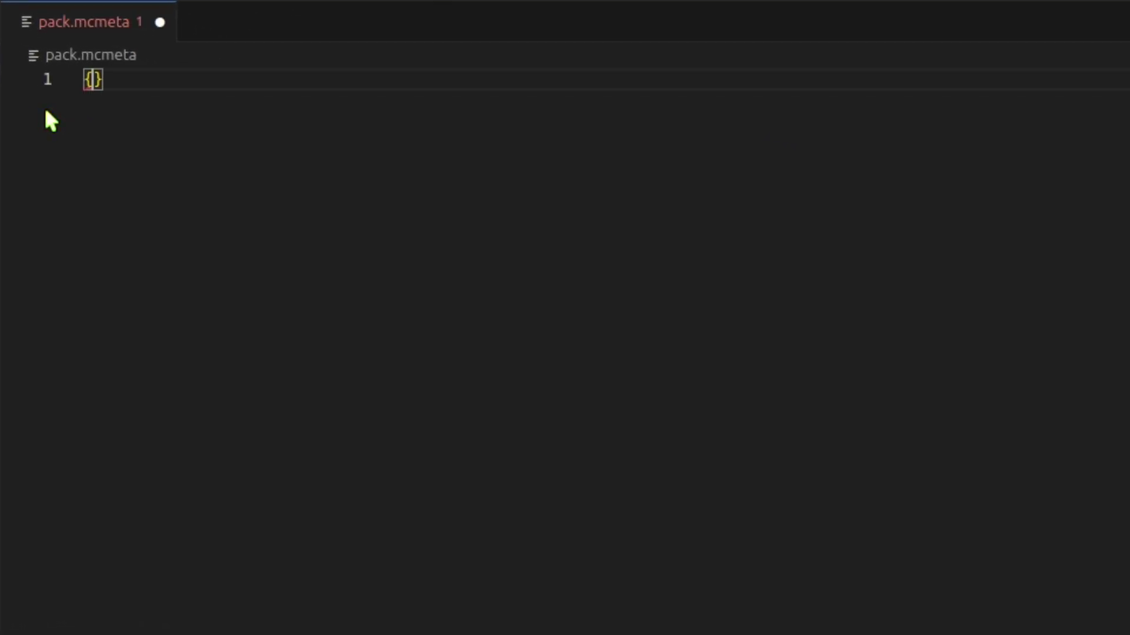
{"action": "key", "text": "Return"}
{"action": "key", "text": "Return"}
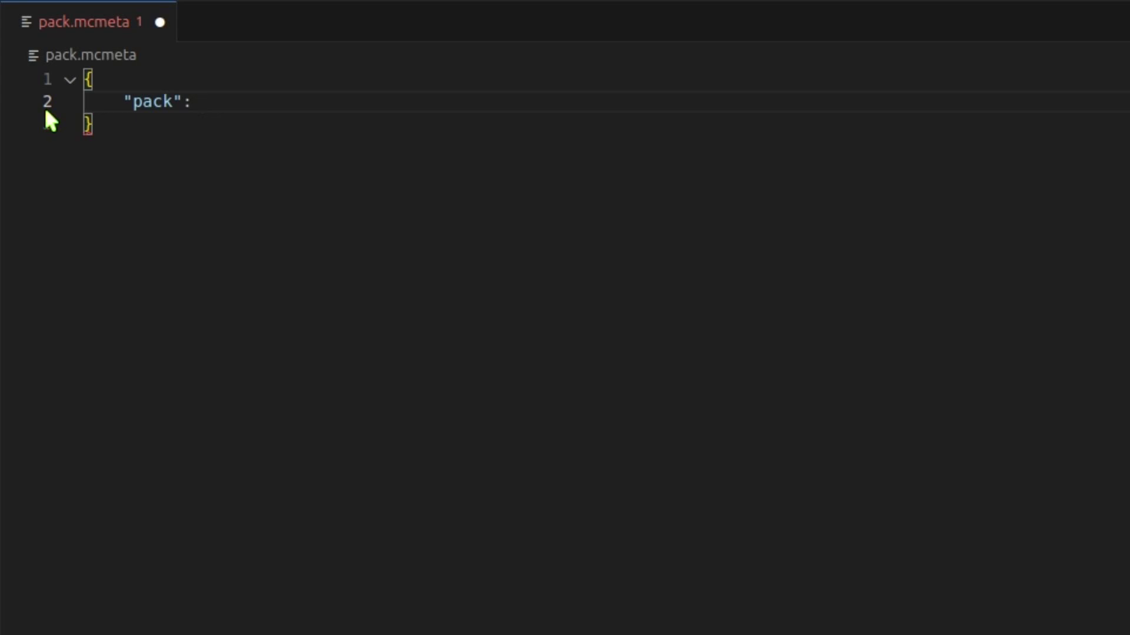
{"action": "type", "text": "{"}
{"action": "key", "text": "Return"}
{"action": "key", "text": "Down"}
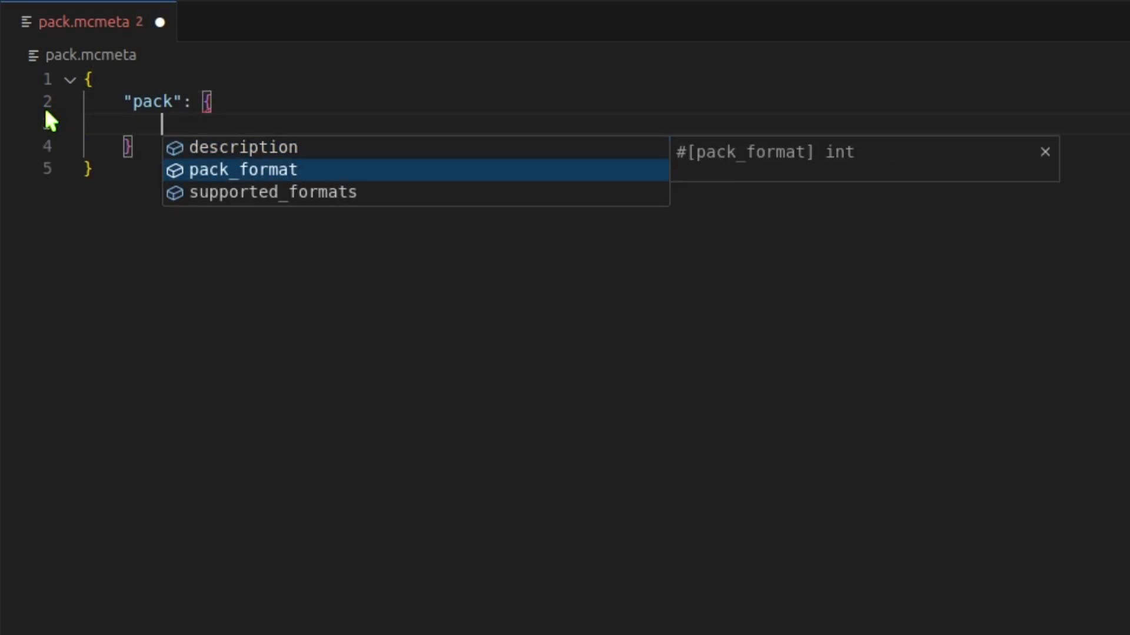
{"action": "key", "text": "Return"}
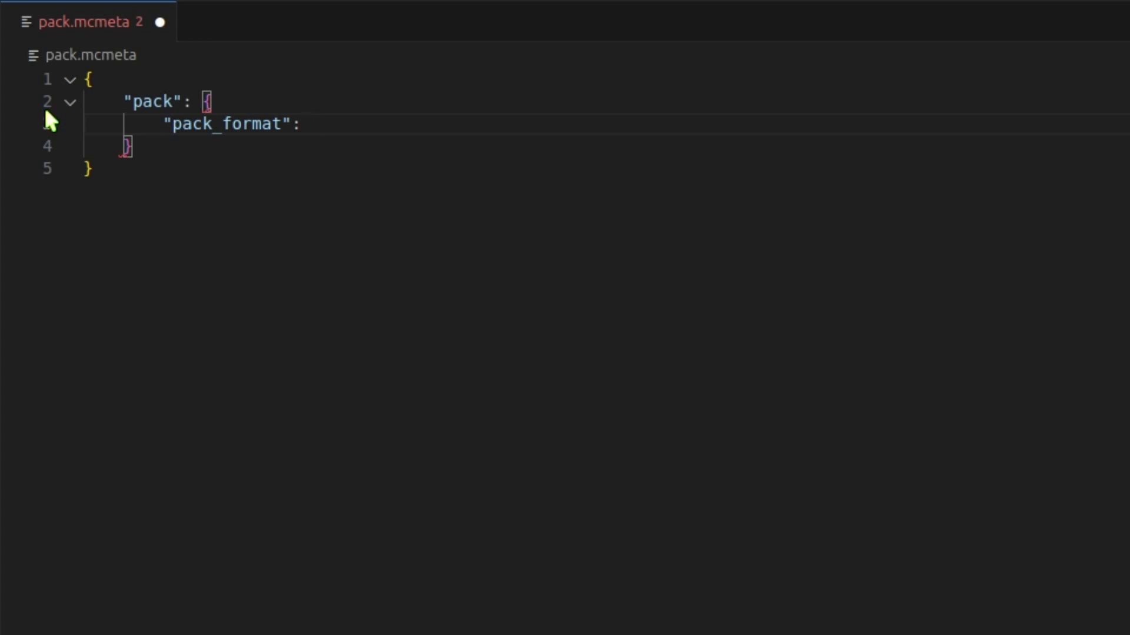
{"action": "type", "text": "55,"}
{"action": "key", "text": "Return"}
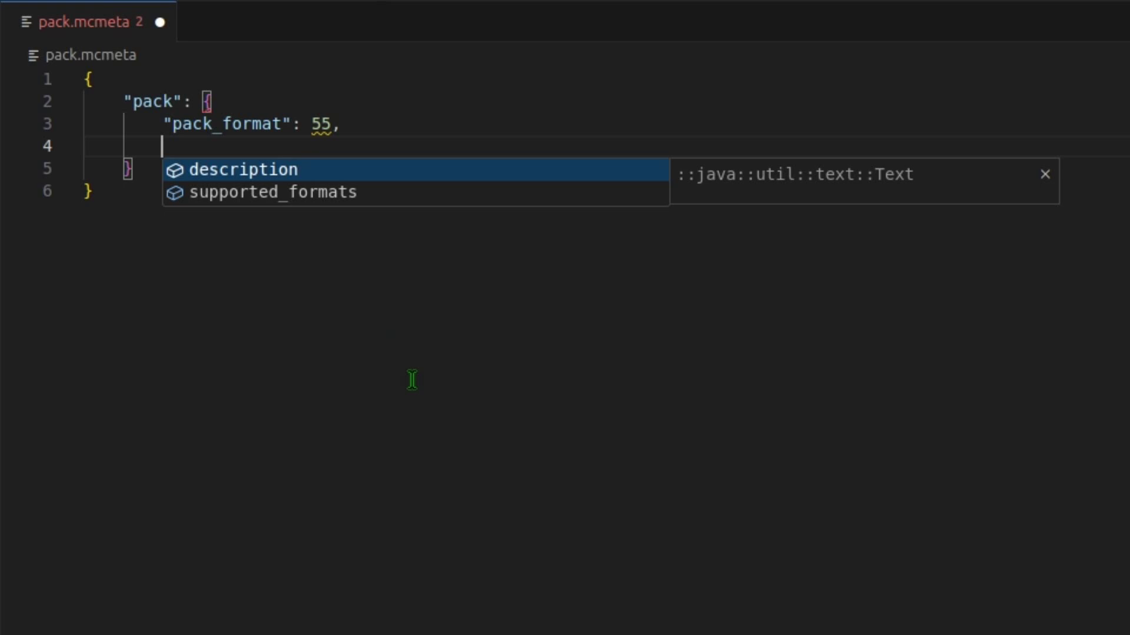
Add an empty "description" string to the pack object and save pack.mcmeta
{"action": "key", "text": "Return"}
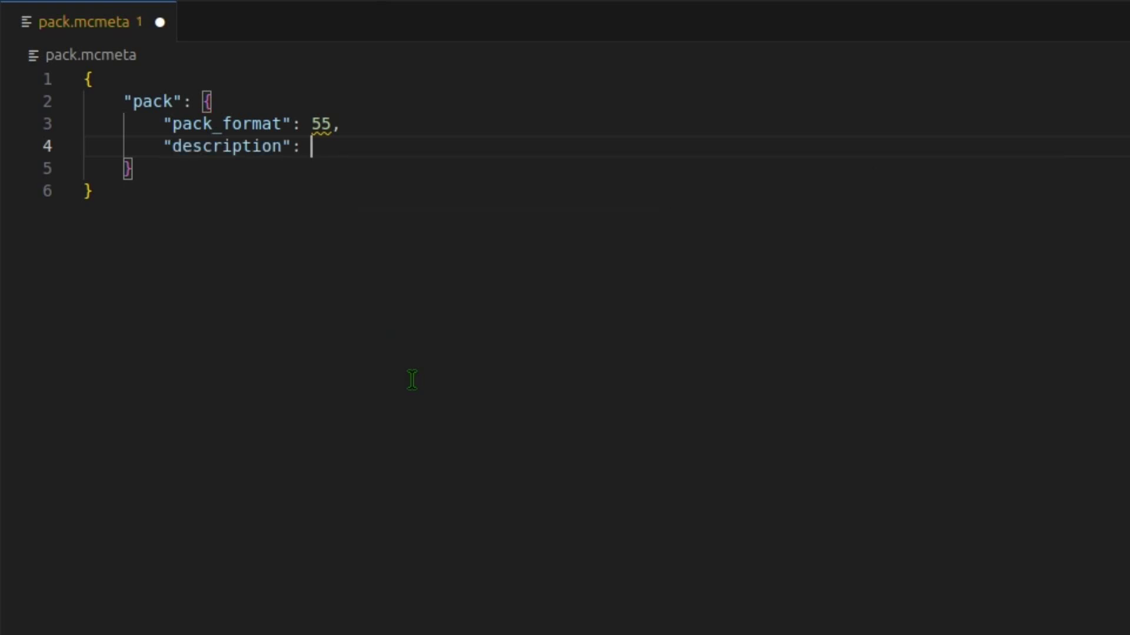
{"action": "type", "text": "\""}
{"action": "key", "text": "ctrl+s"}
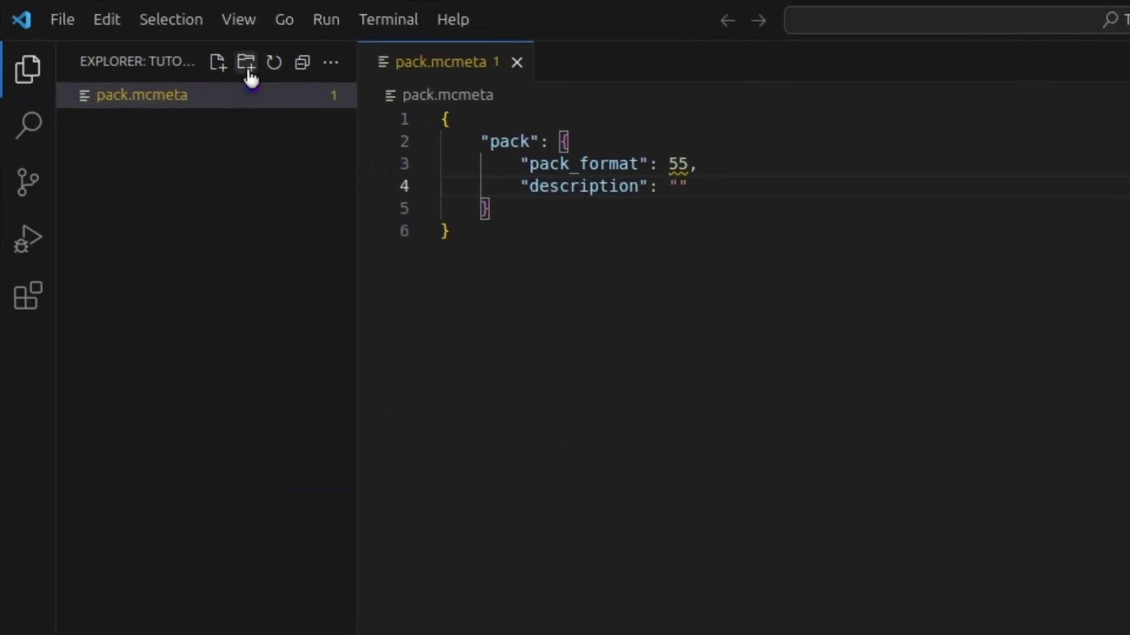
Create an assets folder in the pack's root and a tutorial namespace folder inside it
{"action": "left_click", "coordinate": [246, 63]}
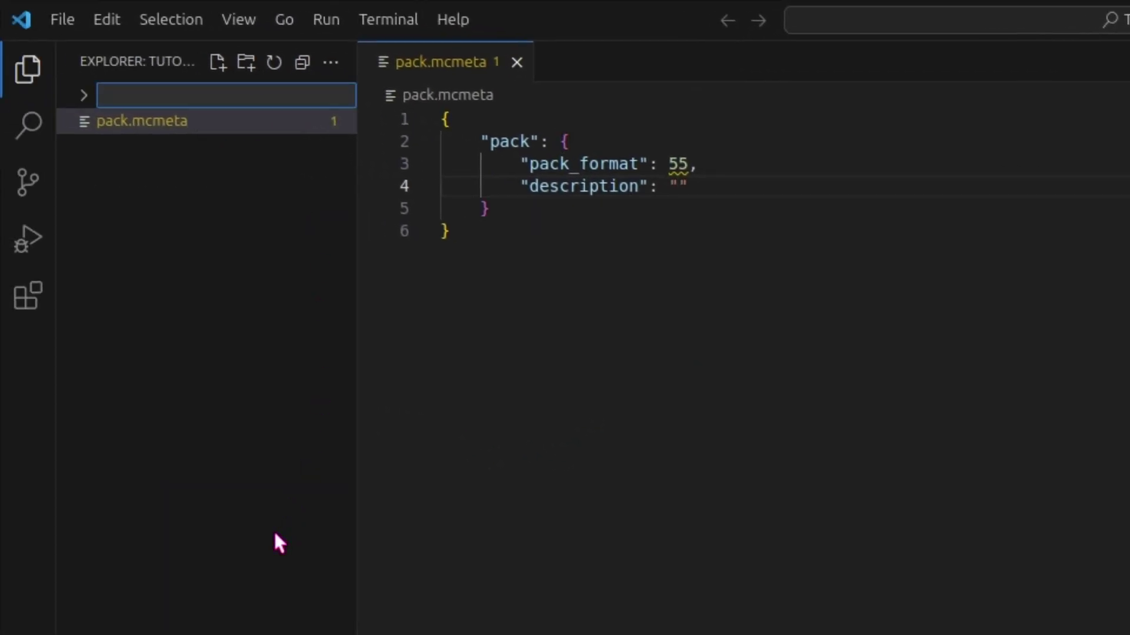
{"action": "type", "text": "assets"}
{"action": "key", "text": "Return"}
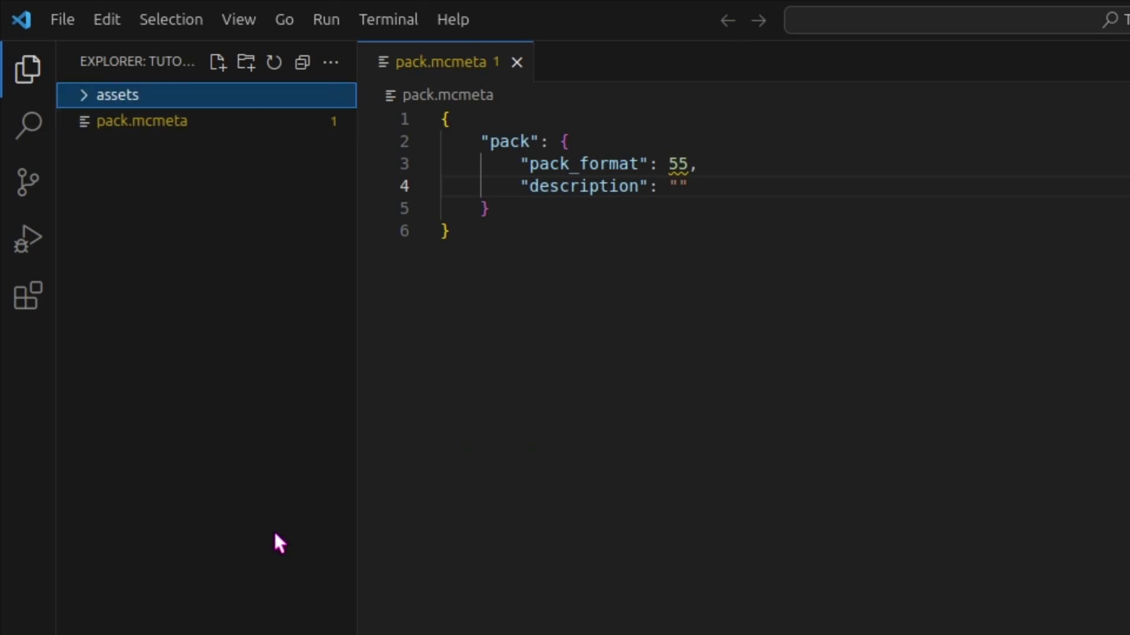
{"action": "left_click", "coordinate": [246, 63]}
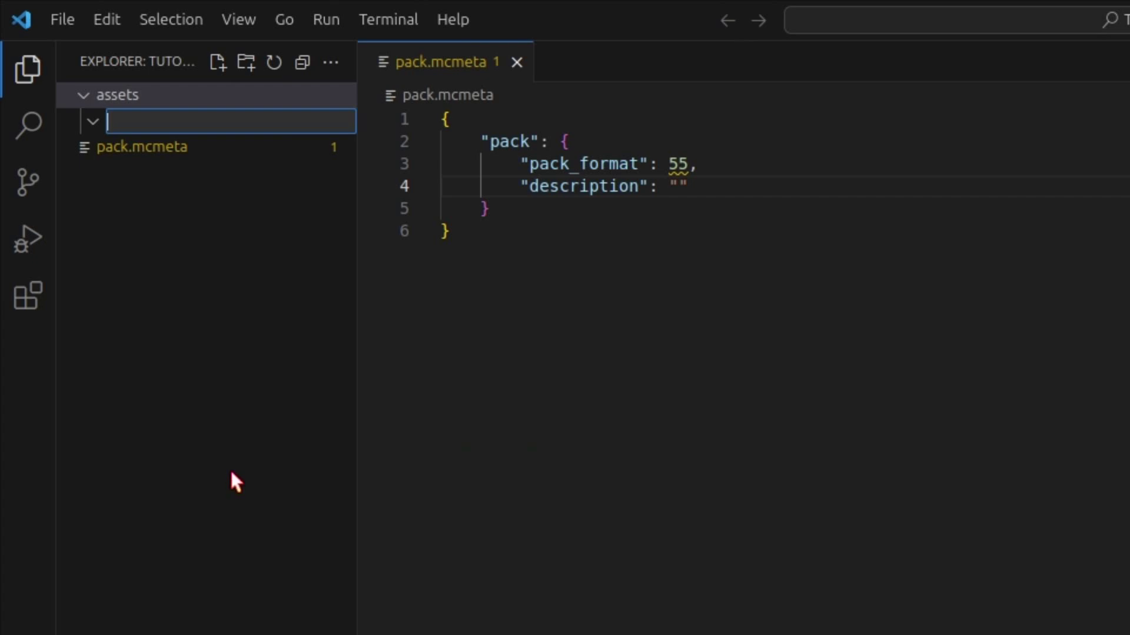
{"action": "type", "text": "tutorial"}
{"action": "key", "text": "Return"}
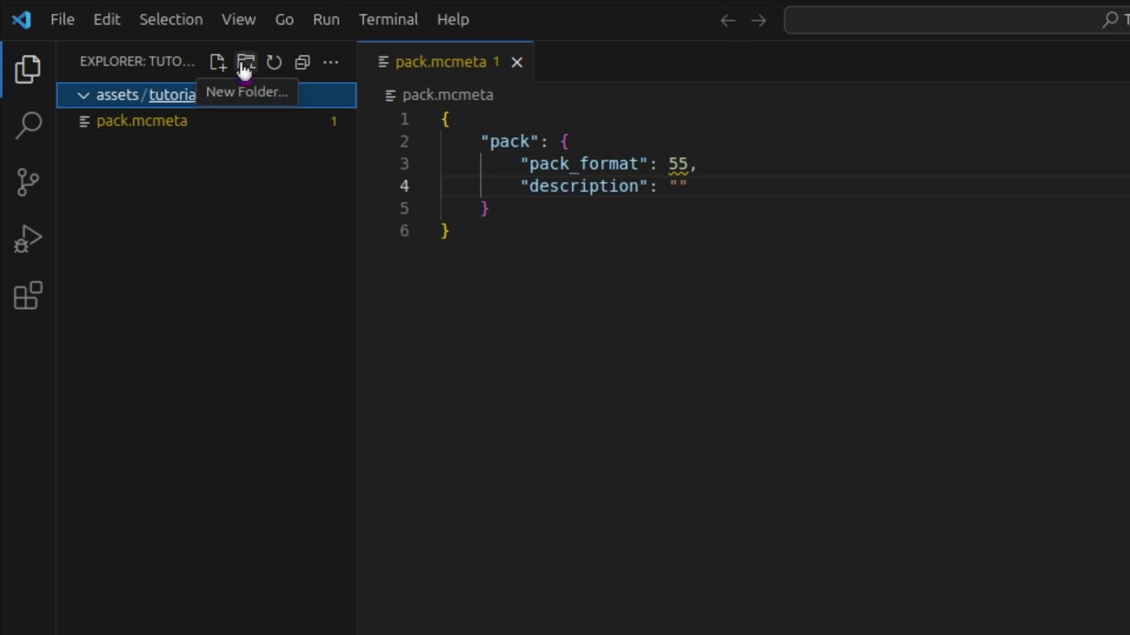
Create three folders named items, models and textures inside assets/tutorial
{"action": "left_click", "coordinate": [245, 64]}
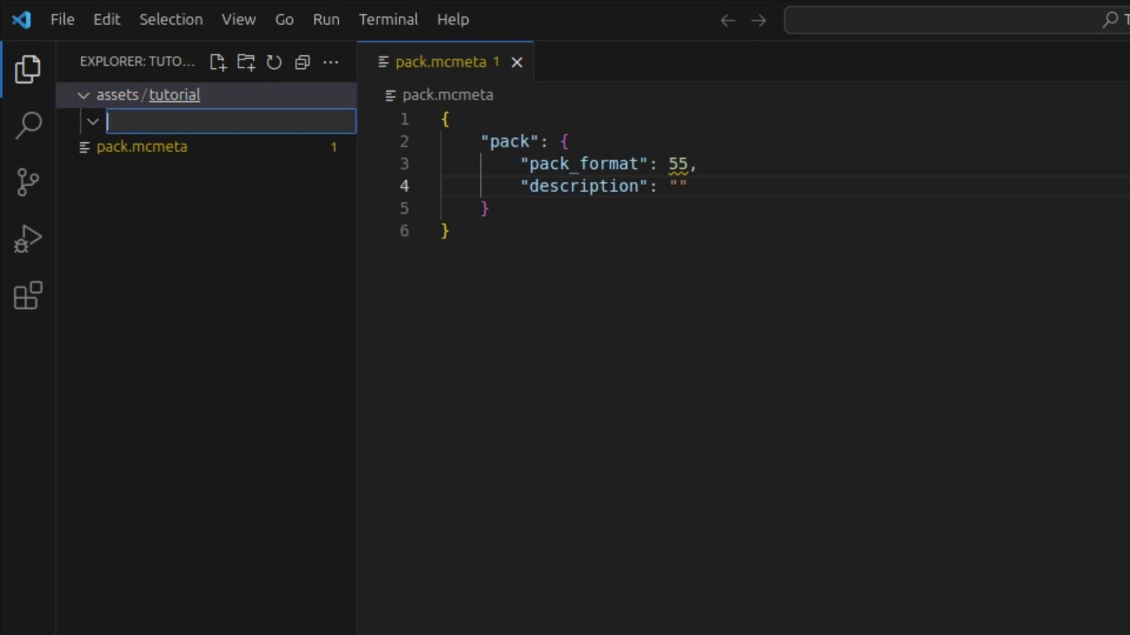
{"action": "type", "text": "items"}
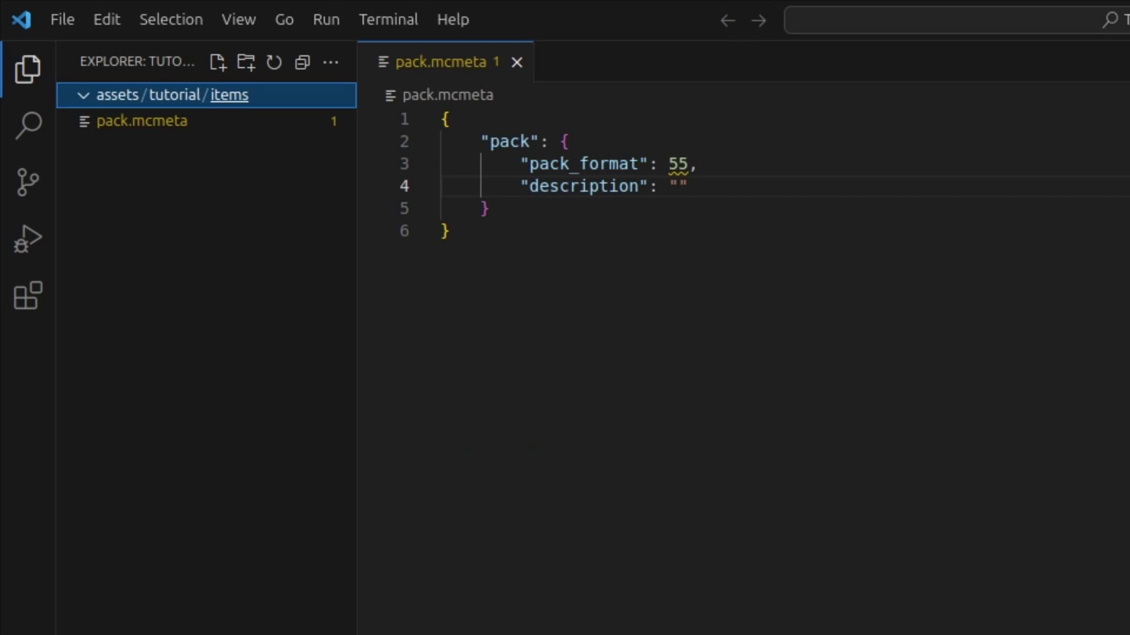
{"action": "left_click", "coordinate": [245, 62]}
{"action": "type", "text": "models"}
{"action": "key", "text": "Return"}
{"action": "left_click", "coordinate": [177, 94]}
{"action": "left_click", "coordinate": [245, 63]}
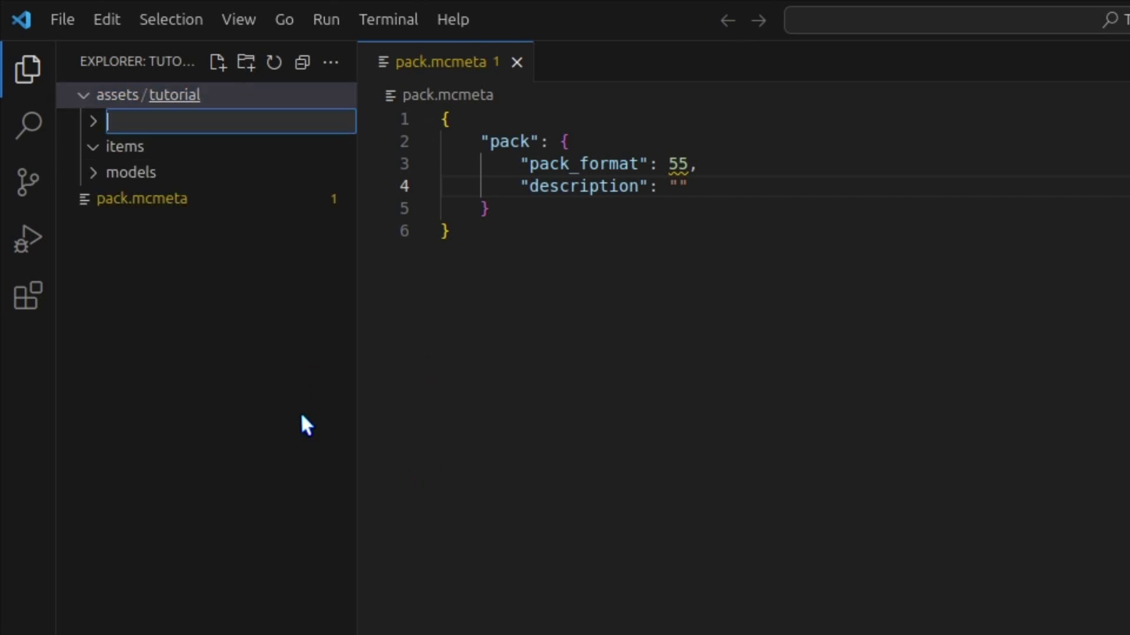
{"action": "type", "text": "textures"}
{"action": "key", "text": "Return"}
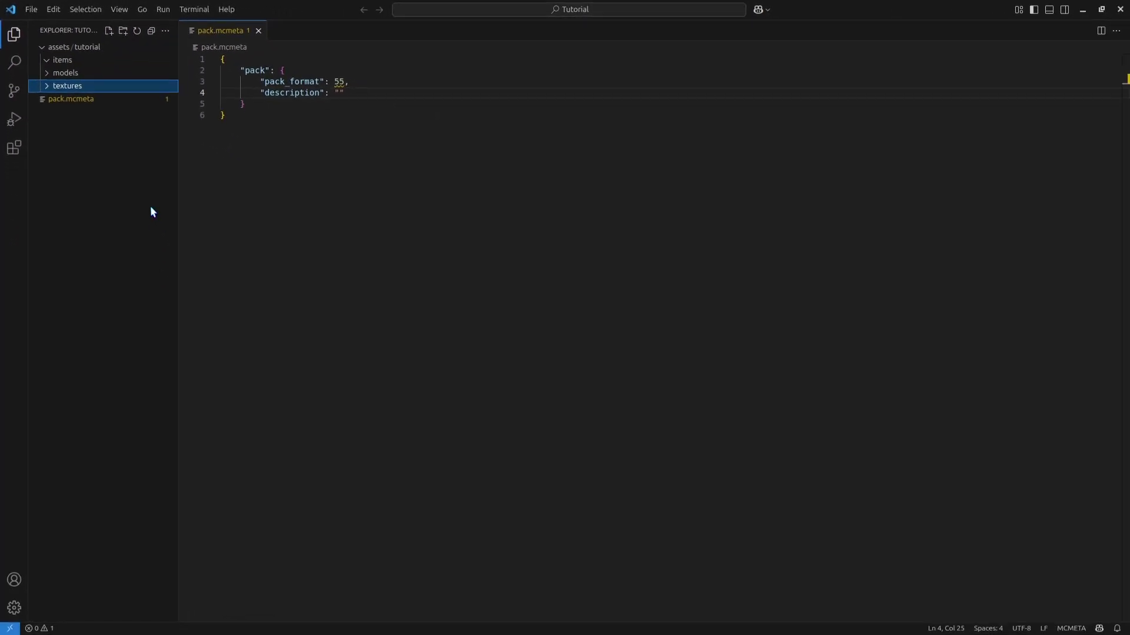
In the file manager, create a folder named block inside Tutorial/assets/tutorial/textures
{"action": "key", "text": "alt+Tab"}
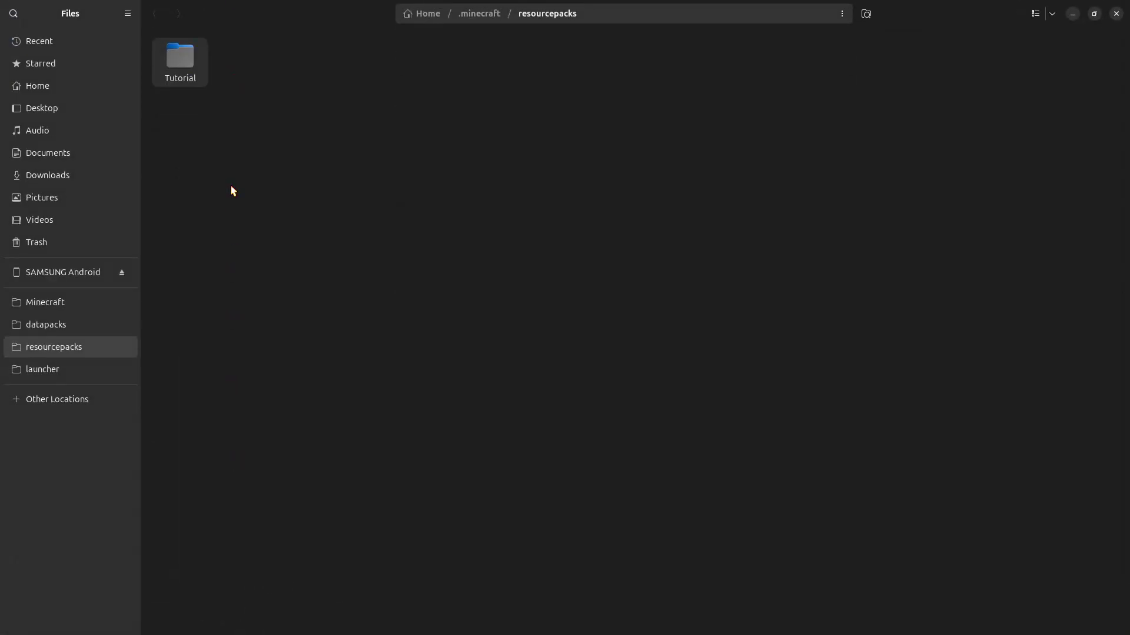
{"action": "double_click", "coordinate": [183, 81]}
{"action": "left_click", "coordinate": [182, 82]}
{"action": "double_click", "coordinate": [181, 80]}
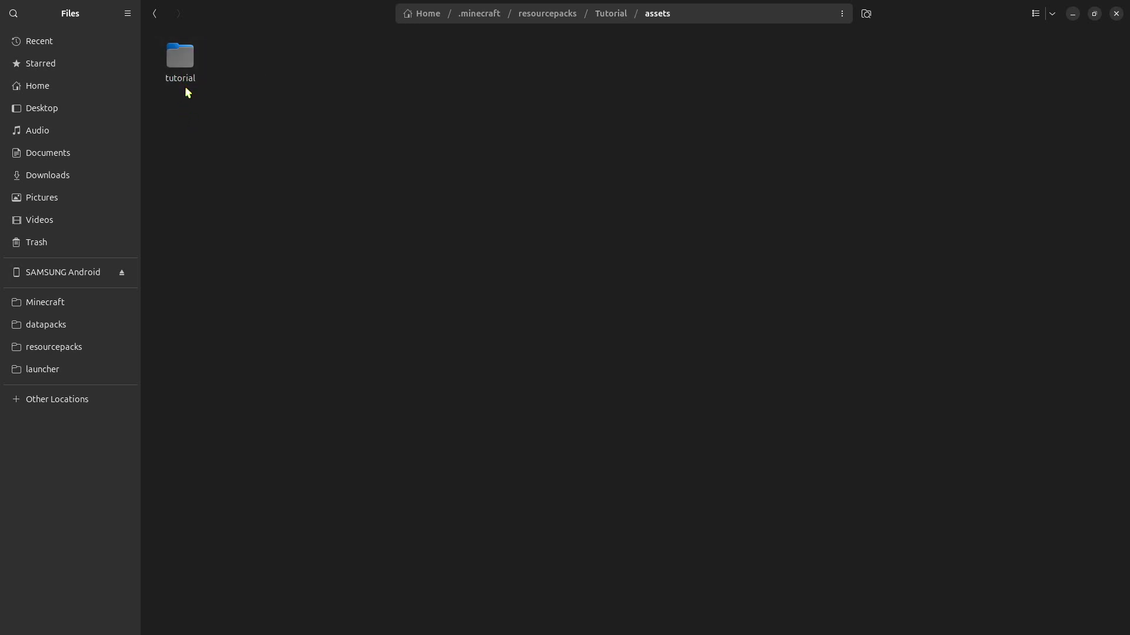
{"action": "double_click", "coordinate": [182, 70]}
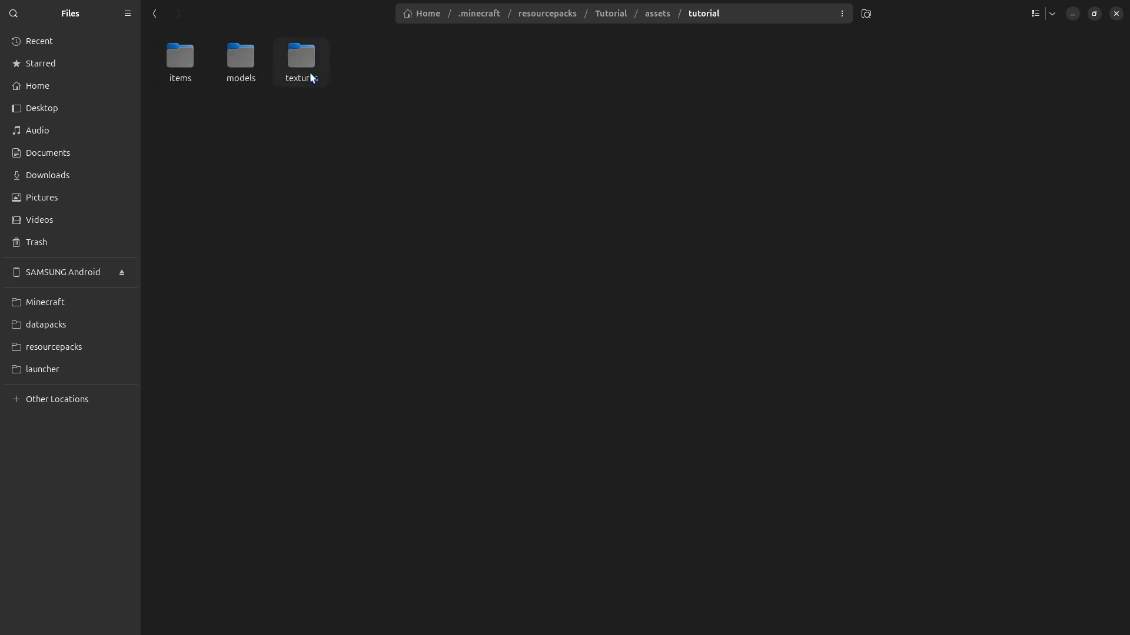
{"action": "double_click", "coordinate": [301, 65]}
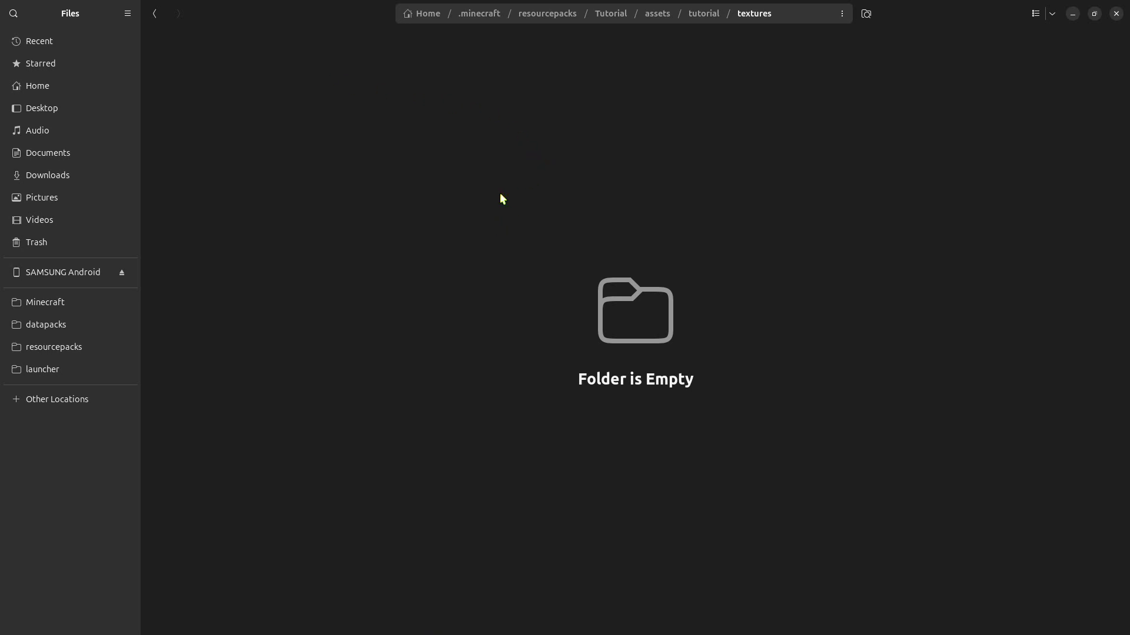
{"action": "right_click", "coordinate": [419, 159]}
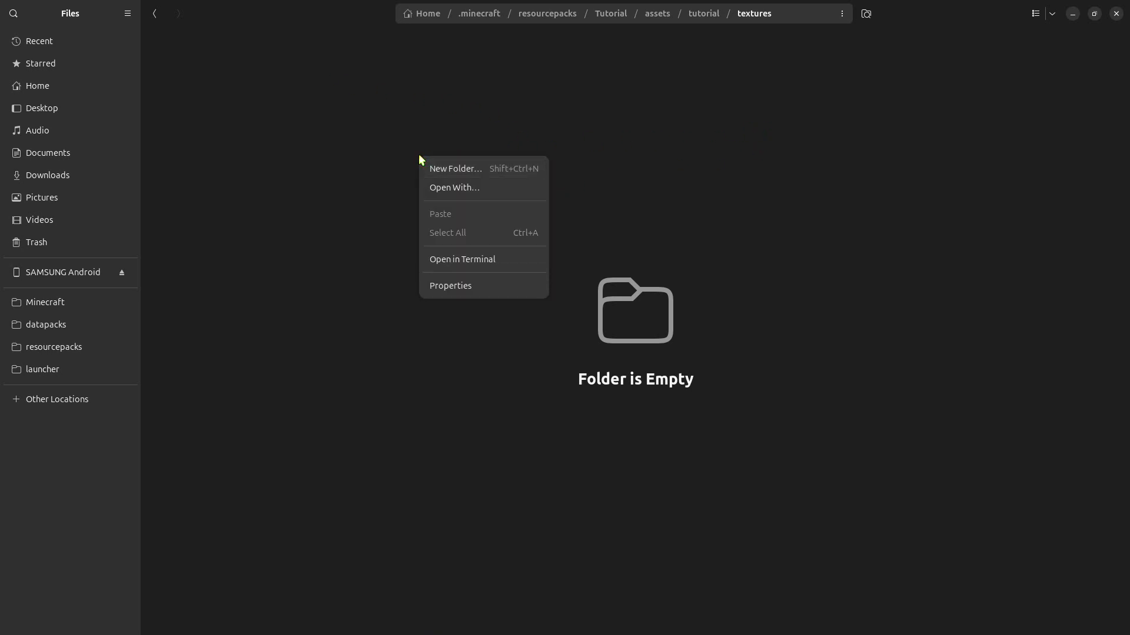
{"action": "left_click", "coordinate": [448, 169]}
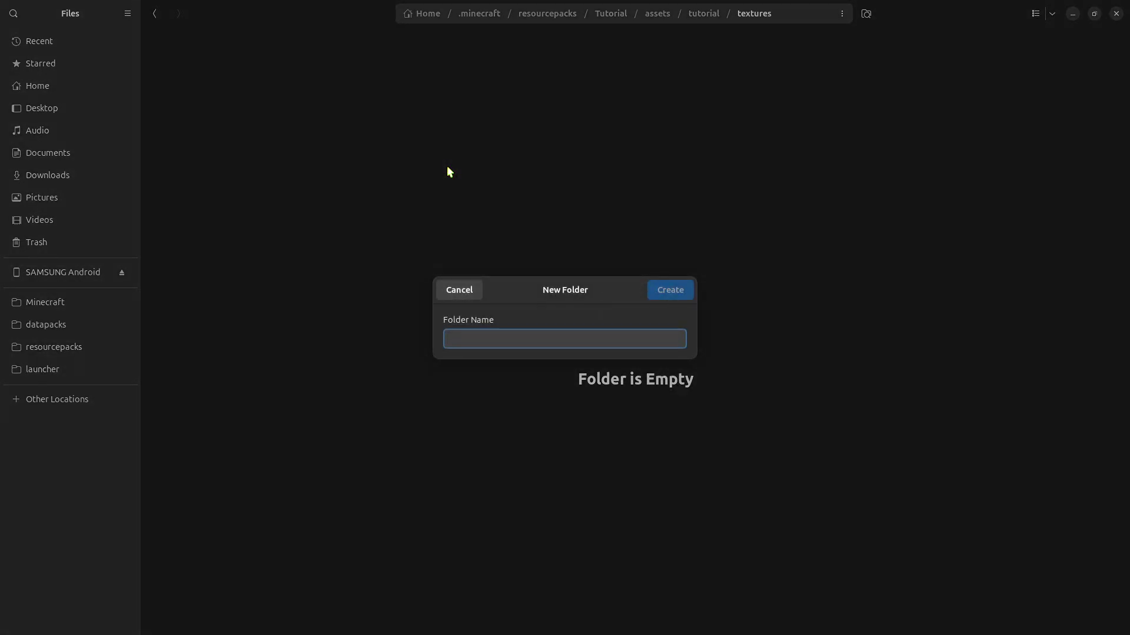
{"action": "type", "text": "block"}
{"action": "key", "text": "Return"}
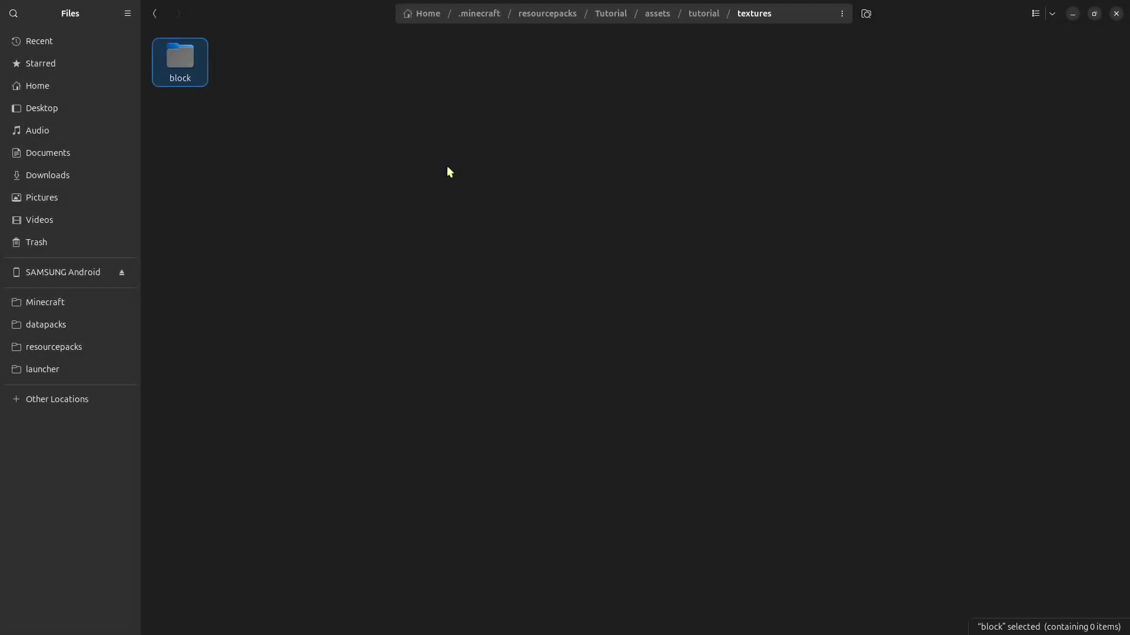
Paste red_wool.png into the textures/block folder and rename it rainbow_wool.png
{"action": "left_click", "coordinate": [703, 13]}
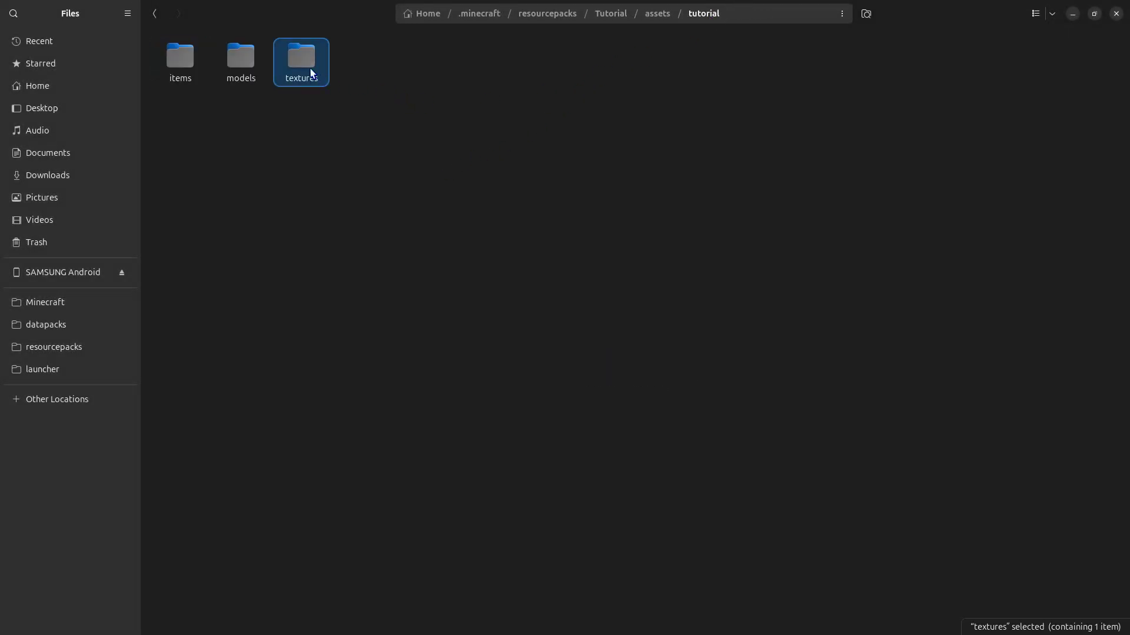
{"action": "double_click", "coordinate": [245, 62]}
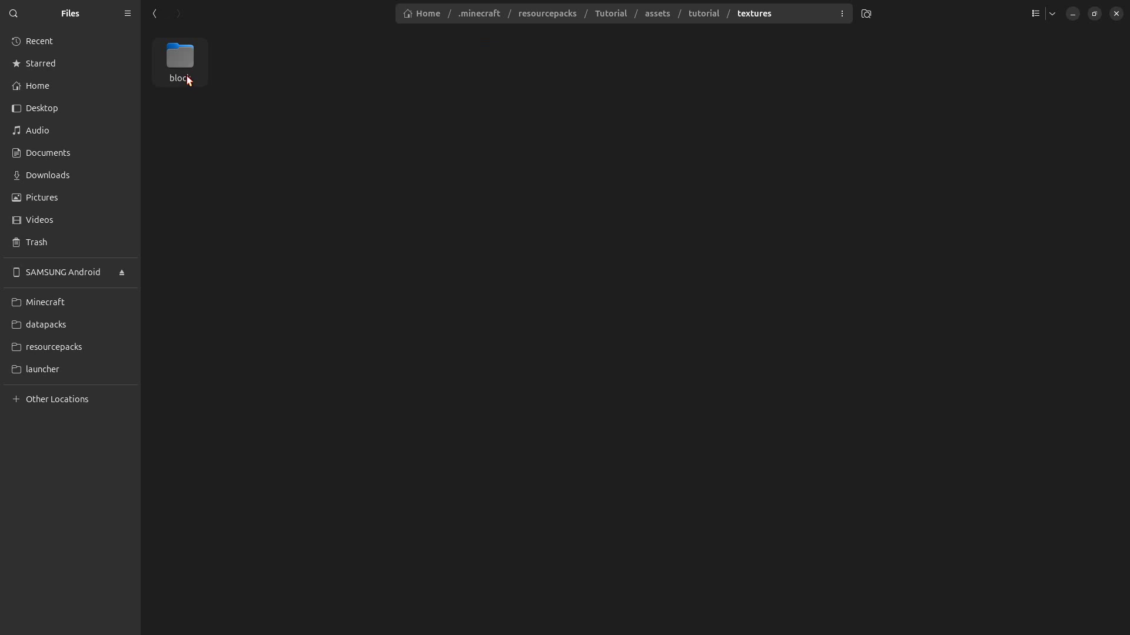
{"action": "double_click", "coordinate": [181, 64]}
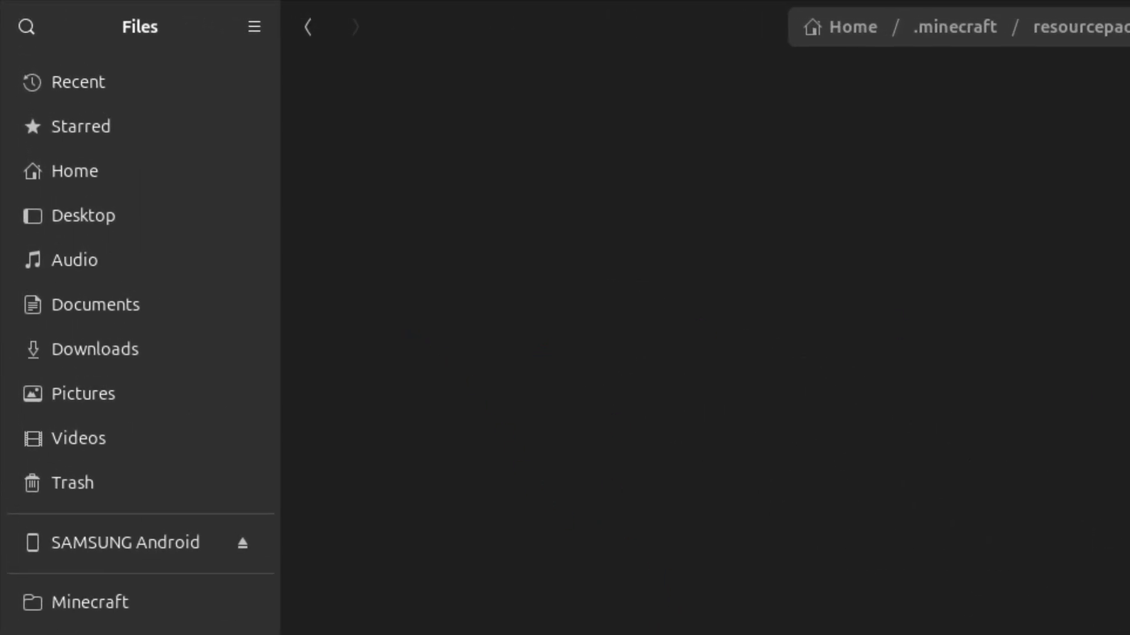
{"action": "key", "text": "ctrl+v"}
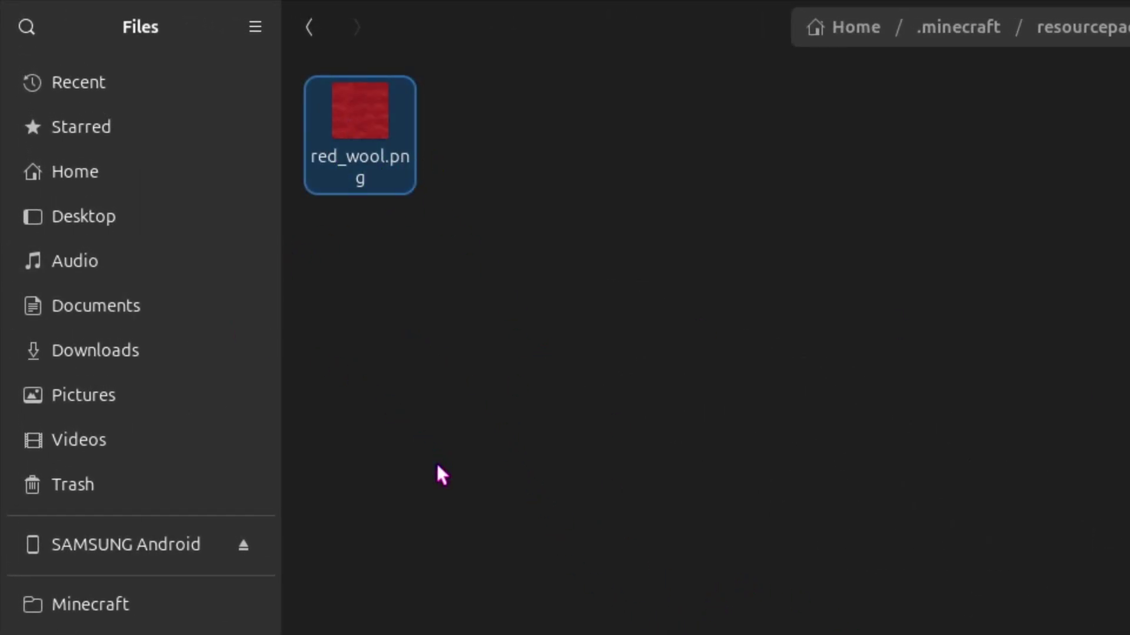
{"action": "key", "text": "F2"}
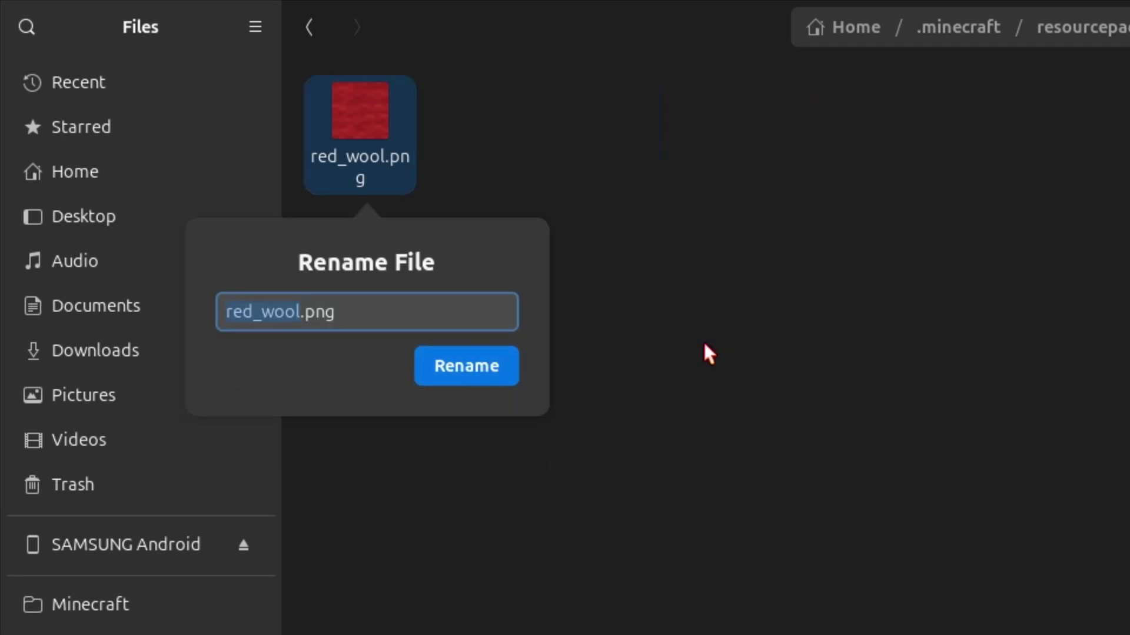
{"action": "type", "text": "rainbow_wool"}
{"action": "key", "text": "Return"}
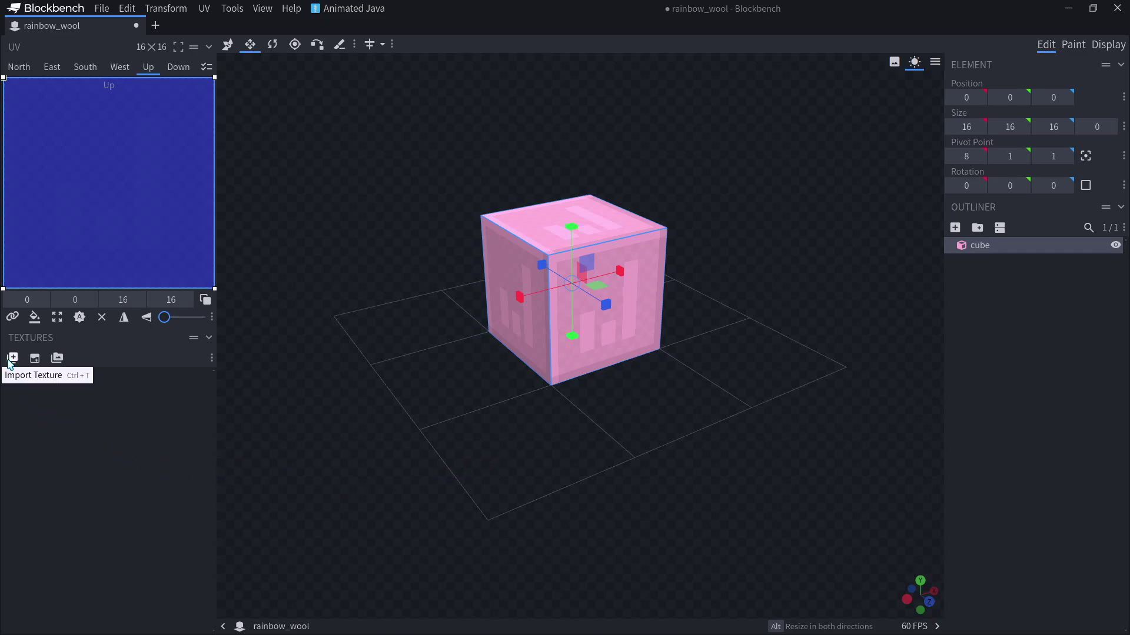
In Blockbench, import the texture rainbow_wool.png from resourcepacks/Tutorial/assets/tutorial/textures/block
{"action": "left_click", "coordinate": [11, 363]}
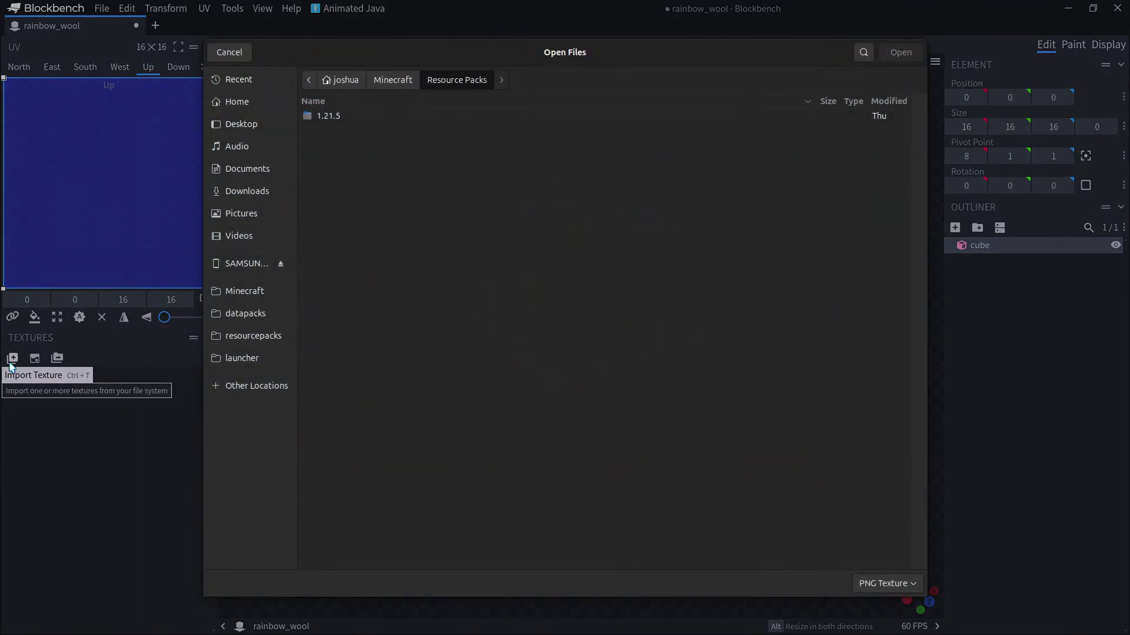
{"action": "left_click", "coordinate": [253, 335]}
{"action": "double_click", "coordinate": [347, 116]}
{"action": "double_click", "coordinate": [351, 116]}
{"action": "double_click", "coordinate": [353, 115]}
{"action": "double_click", "coordinate": [346, 151]}
{"action": "double_click", "coordinate": [343, 114]}
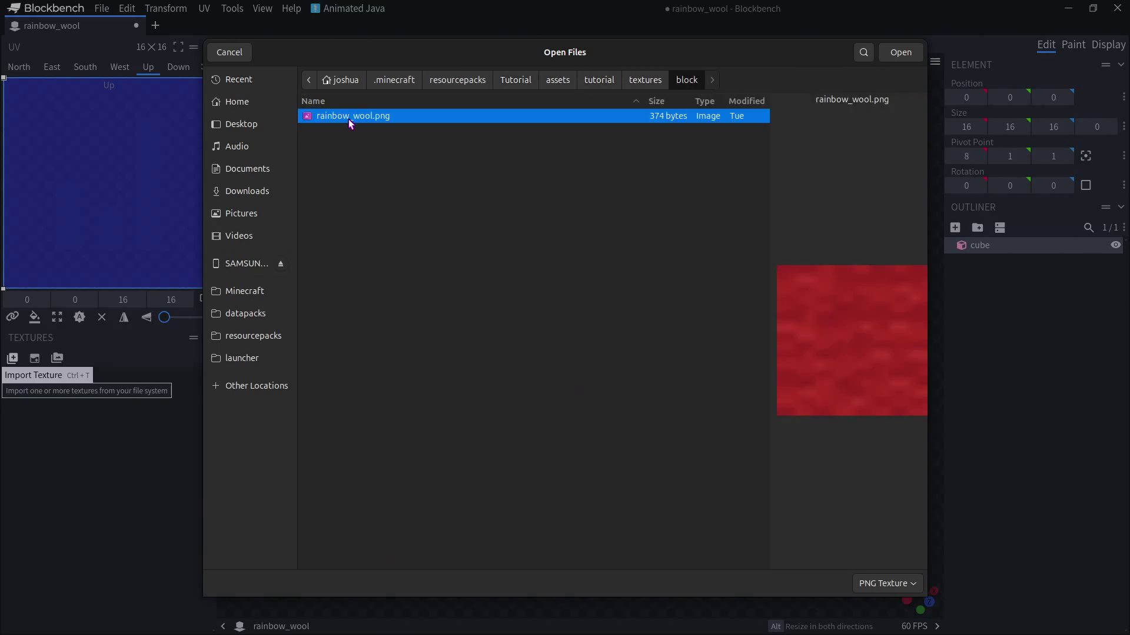
{"action": "key", "text": "Return"}
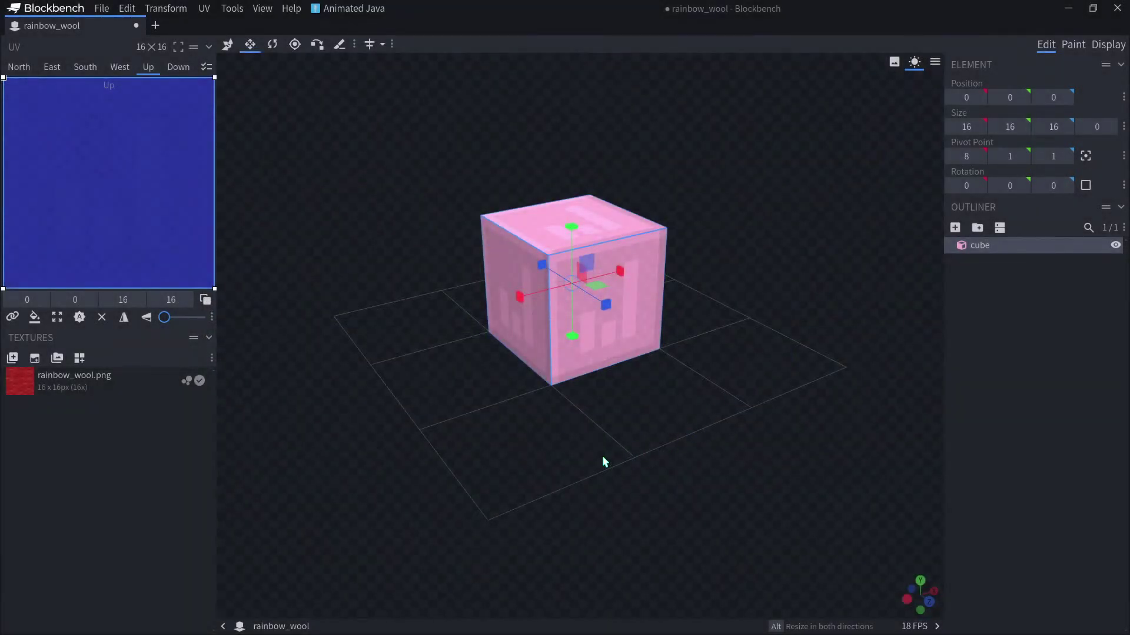
Apply rainbow_wool.png to the cube's south face, extend it to the whole cube, and undo the texture assignments
{"action": "left_click_drag", "start_coordinate": [118, 382], "coordinate": [609, 351]}
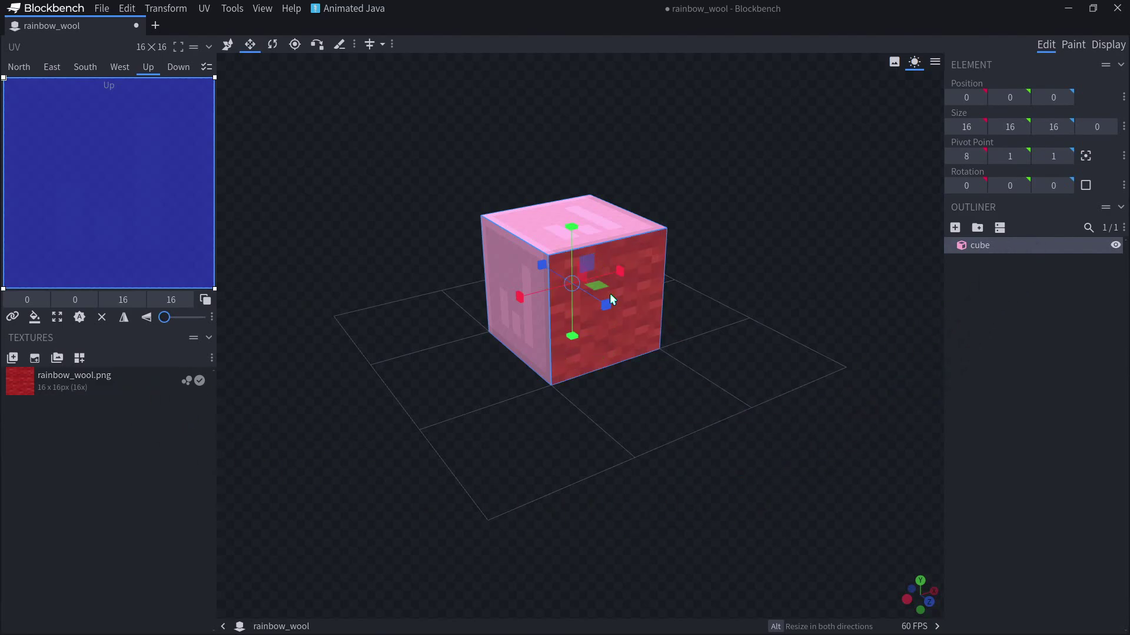
{"action": "left_click", "coordinate": [644, 325]}
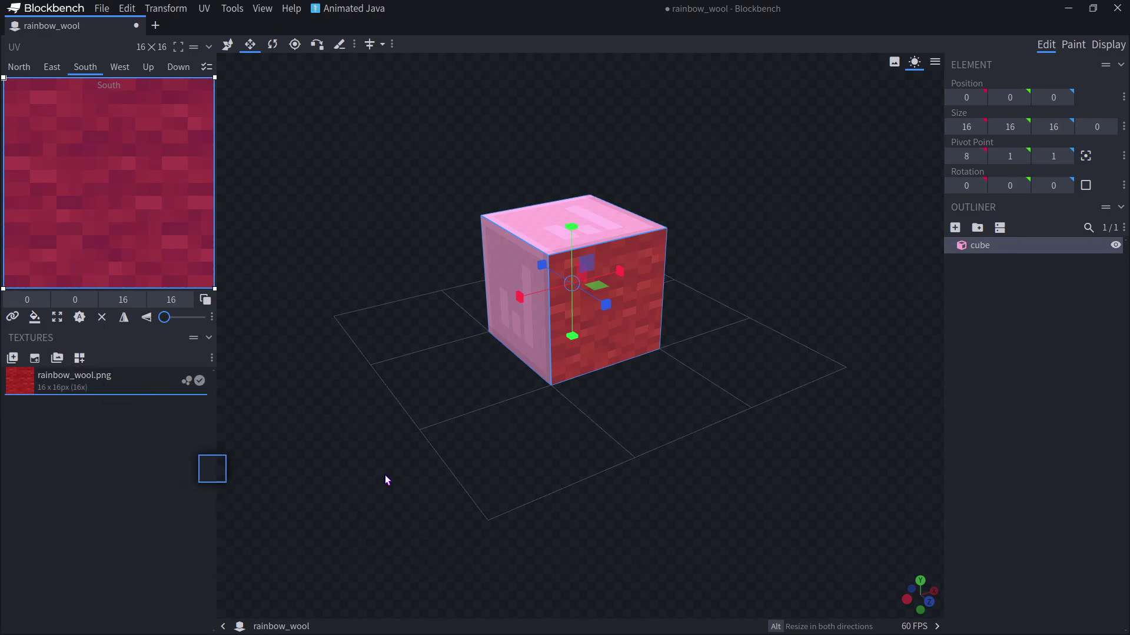
{"action": "left_click_drag", "start_coordinate": [998, 250], "coordinate": [588, 372]}
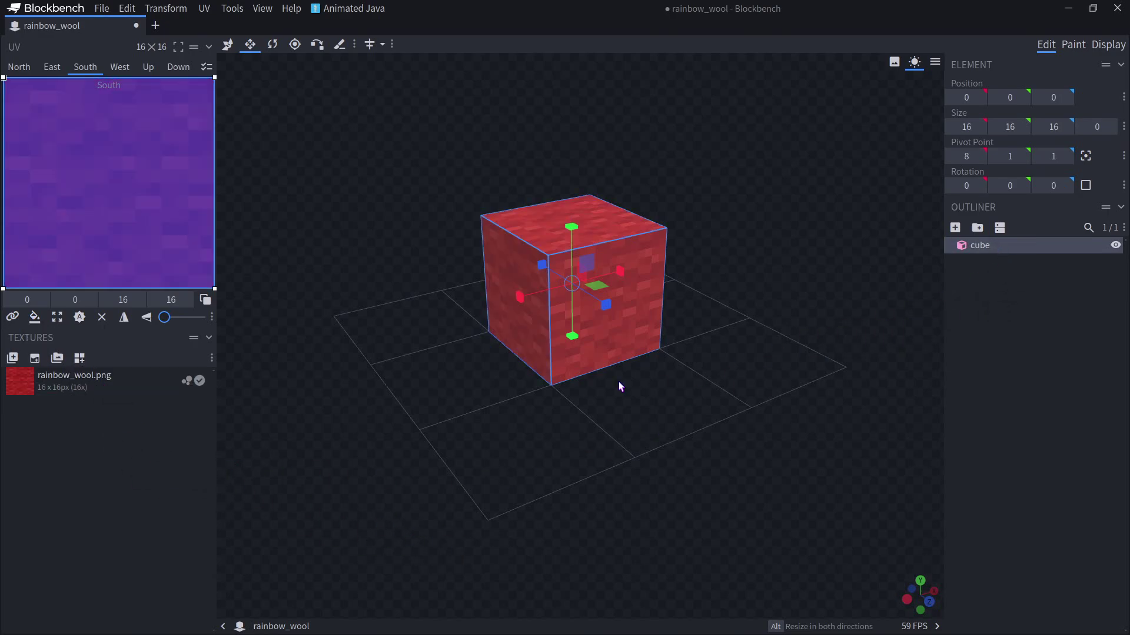
{"action": "key", "text": "ctrl+z"}
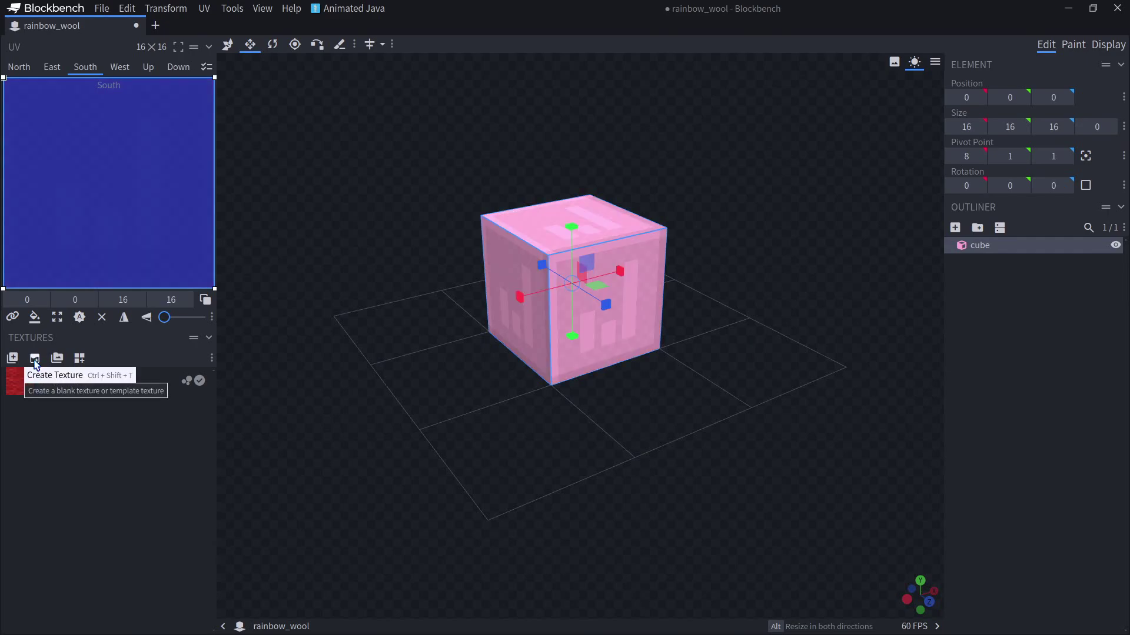
Create a 16x texture template named test for the cube with Rearrange UV turned off
{"action": "left_click", "coordinate": [35, 358]}
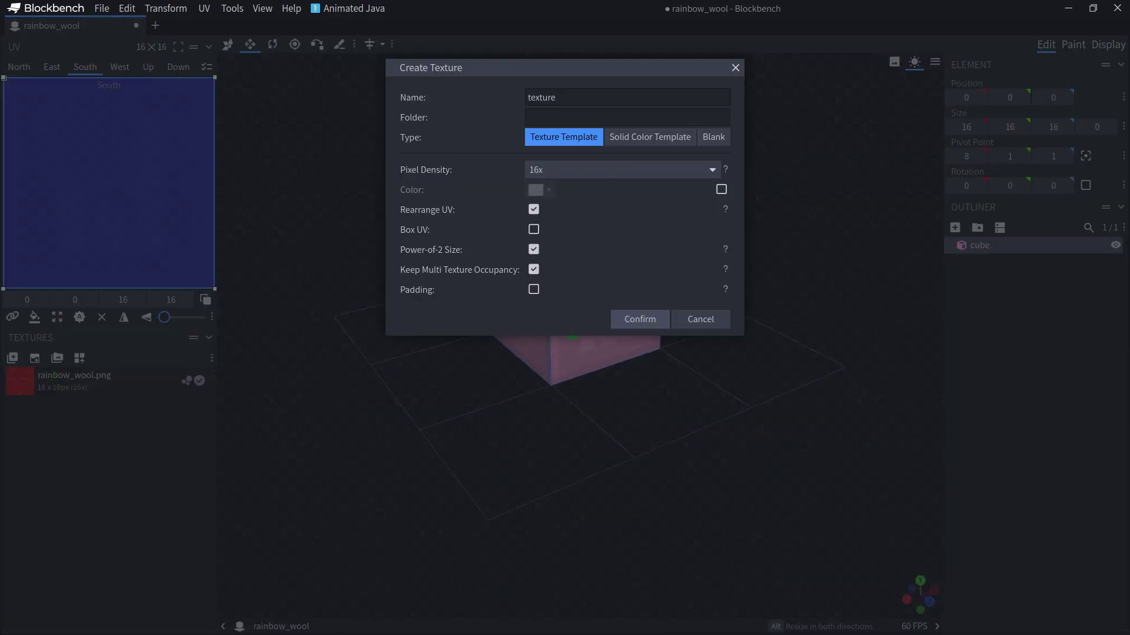
{"action": "key", "text": "ctrl+a"}
{"action": "type", "text": "test"}
{"action": "left_click", "coordinate": [534, 209]}
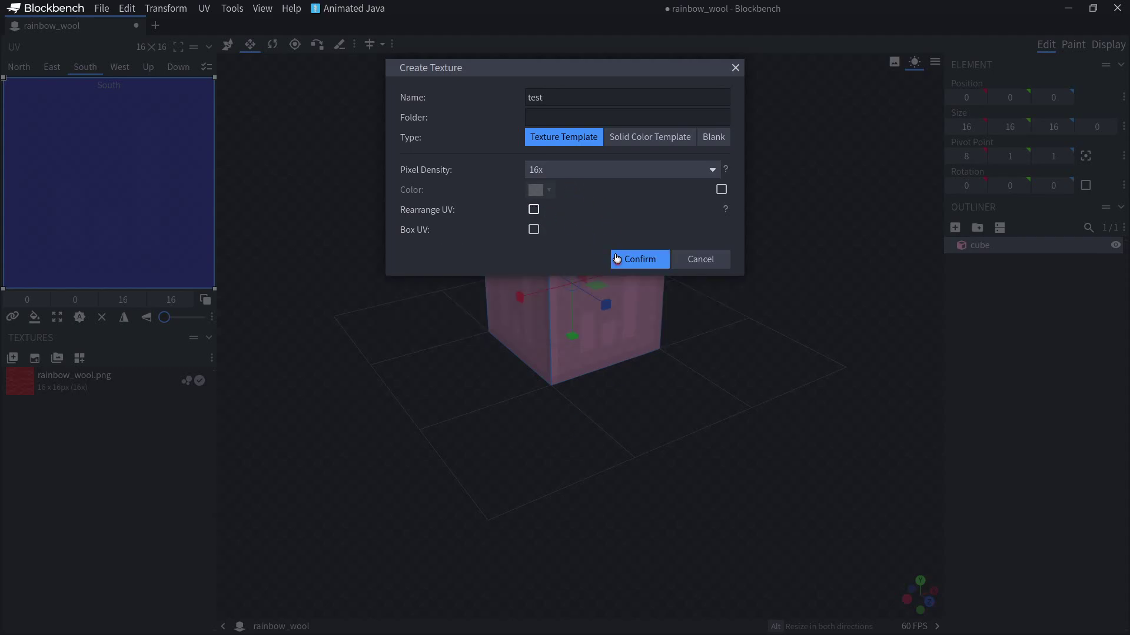
{"action": "left_click", "coordinate": [616, 259]}
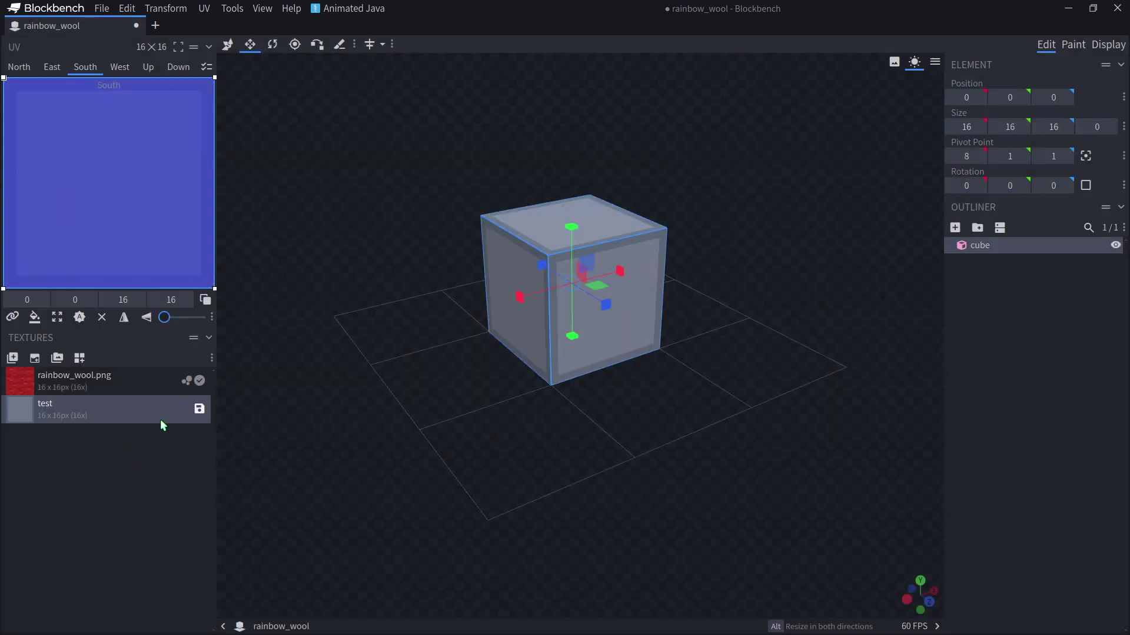
Replace the test texture with rainbow_wool.png on all faces of the cube and switch to paint mode
{"action": "left_click_drag", "start_coordinate": [160, 419], "coordinate": [968, 269]}
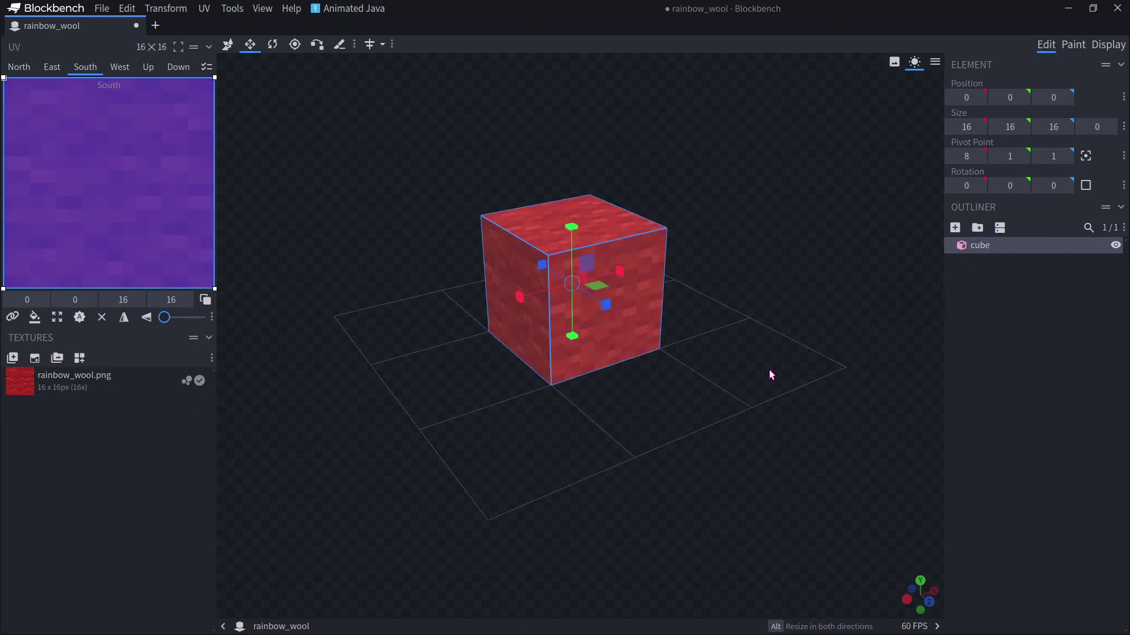
{"action": "left_click", "coordinate": [1073, 44]}
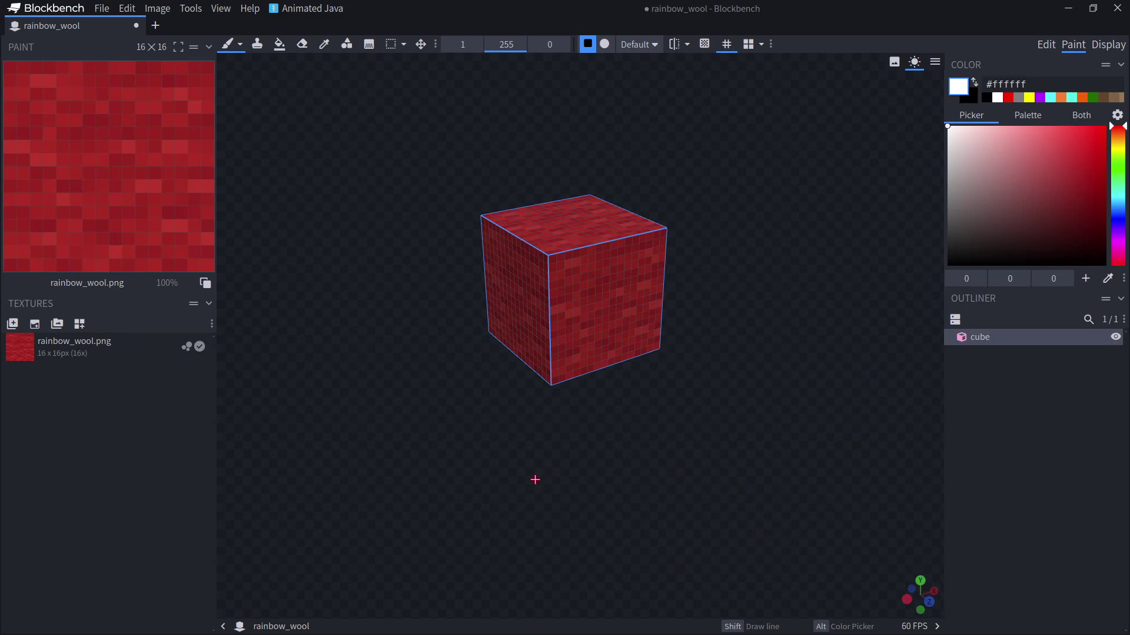
{"action": "left_click_drag", "start_coordinate": [428, 349], "coordinate": [718, 386]}
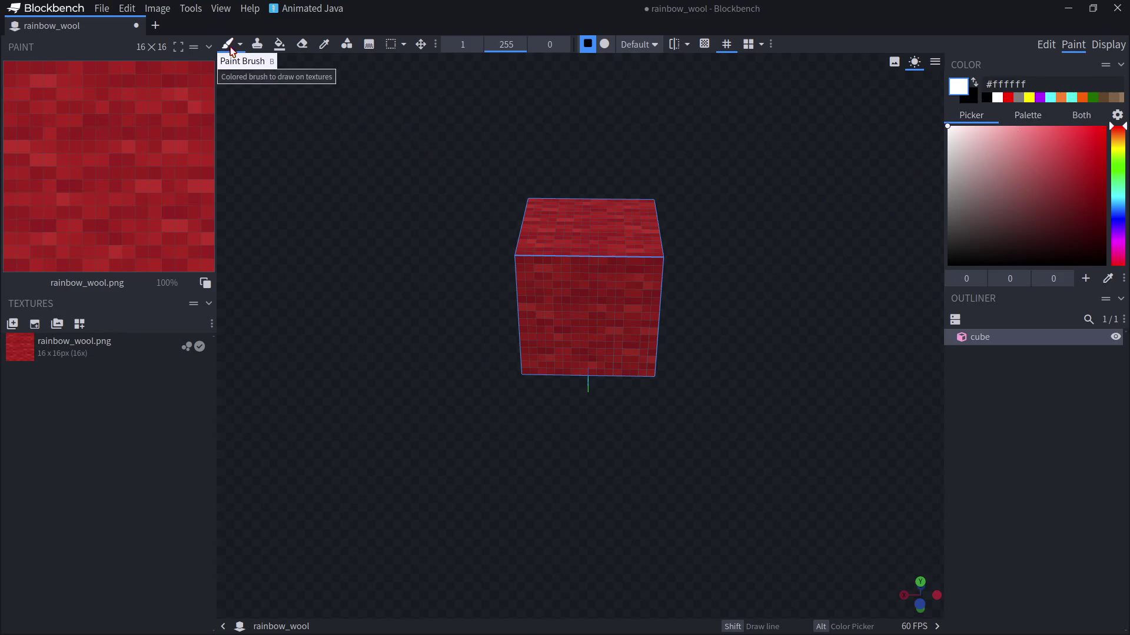
Try white freehand Paint Brush strokes on the cube's faces and undo them
{"action": "left_click_drag", "start_coordinate": [555, 300], "coordinate": [543, 277]}
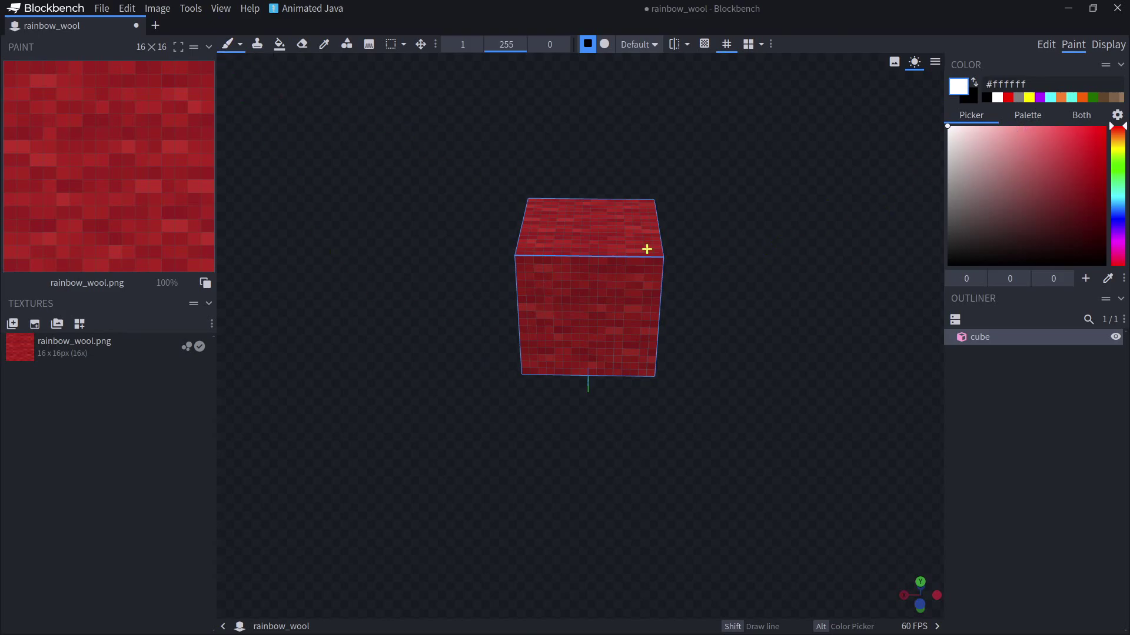
{"action": "mouse_move", "coordinate": [573, 318]}
{"action": "left_mouse_down"}
{"action": "mouse_move", "coordinate": [635, 293]}
{"action": "mouse_move", "coordinate": [591, 280]}
{"action": "mouse_move", "coordinate": [588, 309]}
{"action": "left_mouse_up"}
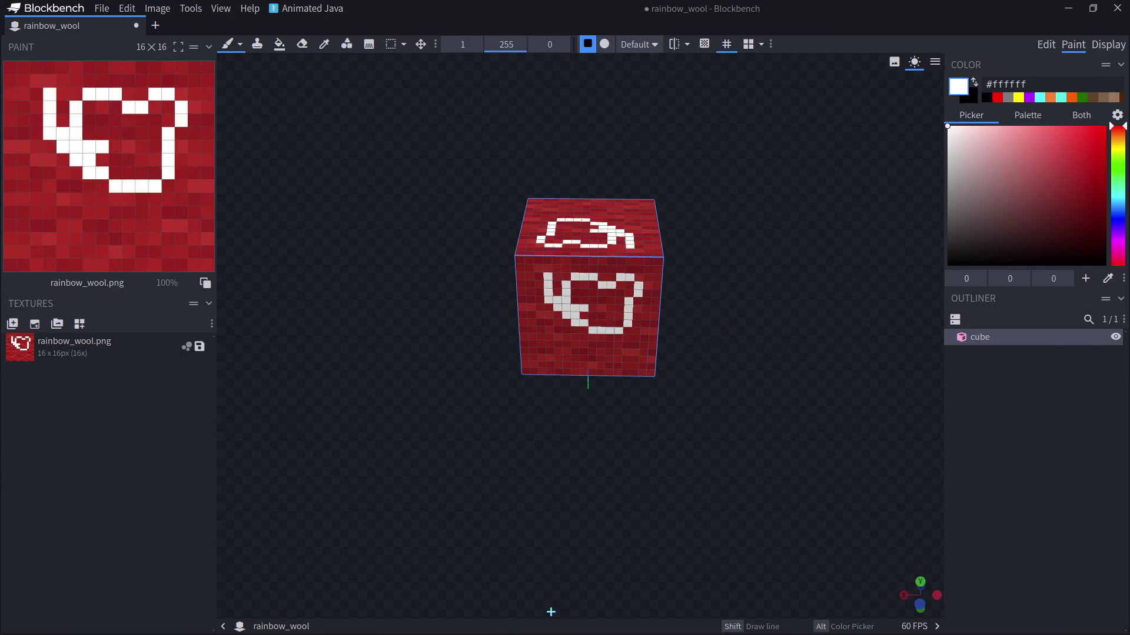
{"action": "key", "text": "ctrl+z"}
{"action": "key", "text": "ctrl+z"}
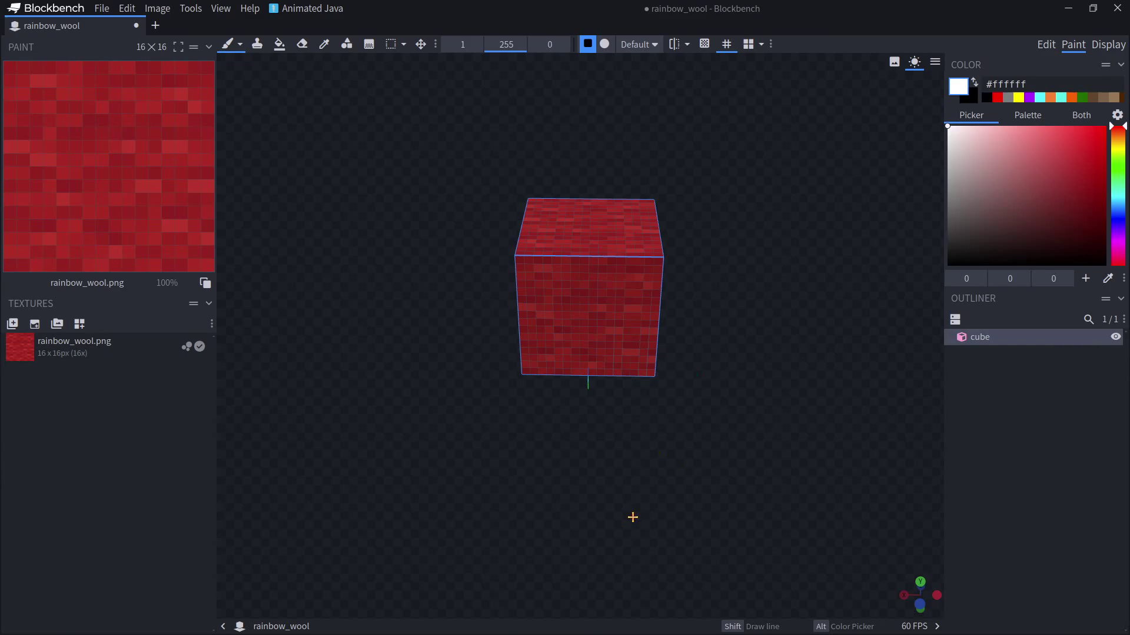
Try the copy brush on the cube's front face, using a source point on the same texture
{"action": "left_click", "coordinate": [258, 44]}
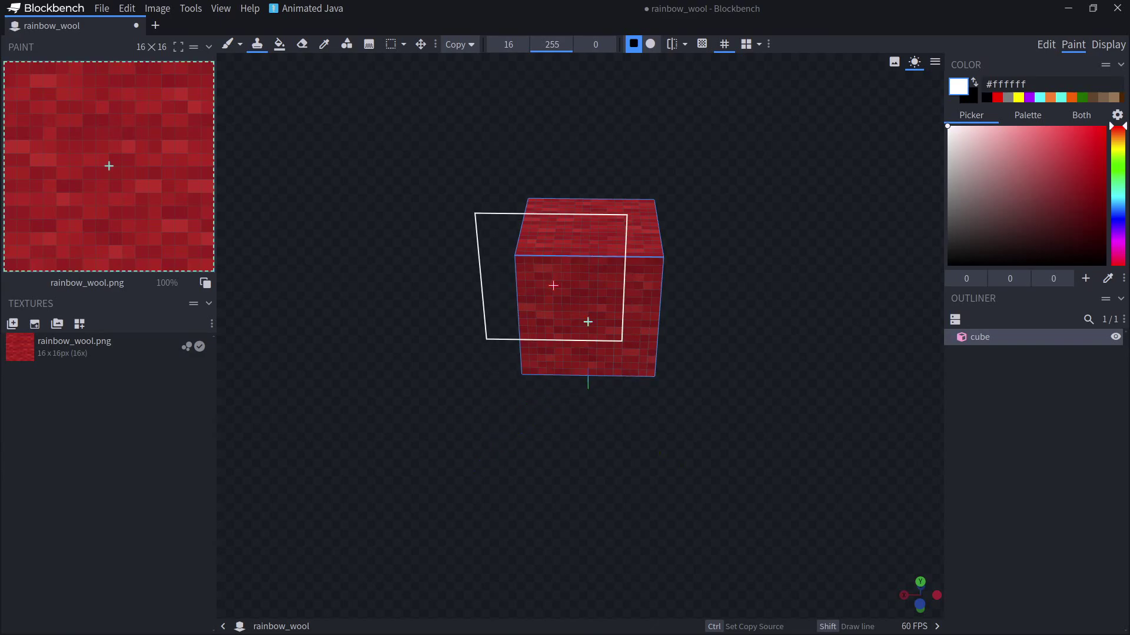
{"action": "left_click", "coordinate": [600, 331]}
{"action": "mouse_move", "coordinate": [590, 323]}
{"action": "left_mouse_down"}
{"action": "mouse_move", "coordinate": [583, 290]}
{"action": "mouse_move", "coordinate": [607, 303]}
{"action": "mouse_move", "coordinate": [610, 325]}
{"action": "mouse_move", "coordinate": [572, 331]}
{"action": "mouse_move", "coordinate": [556, 312]}
{"action": "mouse_move", "coordinate": [565, 298]}
{"action": "mouse_move", "coordinate": [612, 316]}
{"action": "mouse_move", "coordinate": [614, 338]}
{"action": "mouse_move", "coordinate": [596, 350]}
{"action": "mouse_move", "coordinate": [569, 338]}
{"action": "left_mouse_up"}
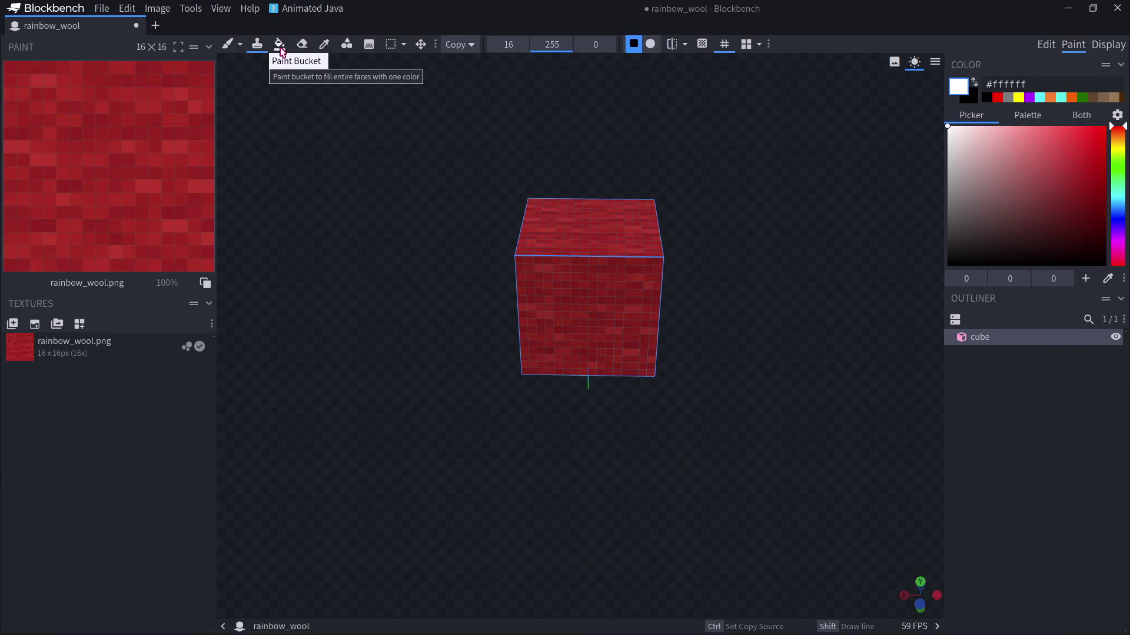
Fill the cube's front face with white #ffffff using the Paint Bucket and undo the fill
{"action": "left_click", "coordinate": [279, 44]}
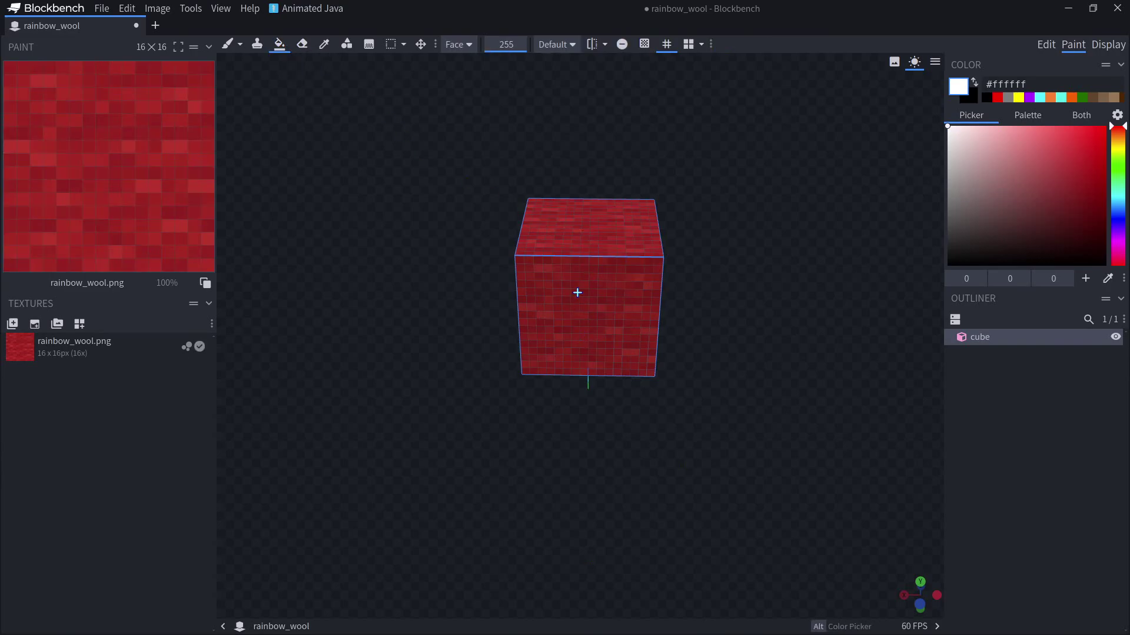
{"action": "left_click", "coordinate": [599, 318]}
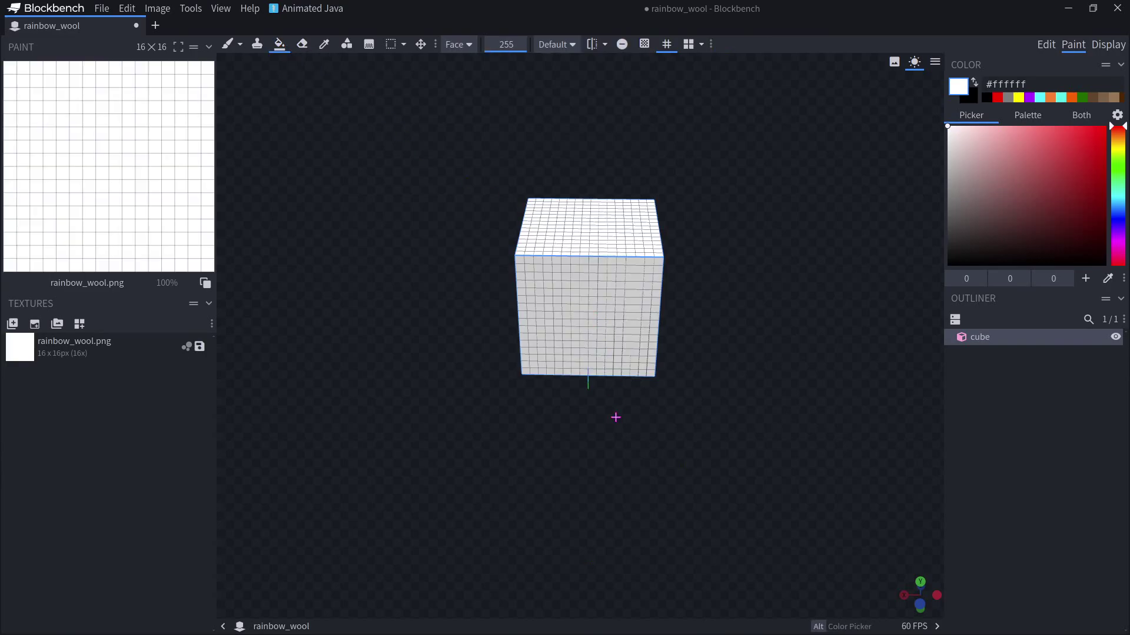
{"action": "key", "text": "ctrl+z"}
Try the Eraser with a stroke across the cube's front face and undo it
{"action": "left_click", "coordinate": [302, 44]}
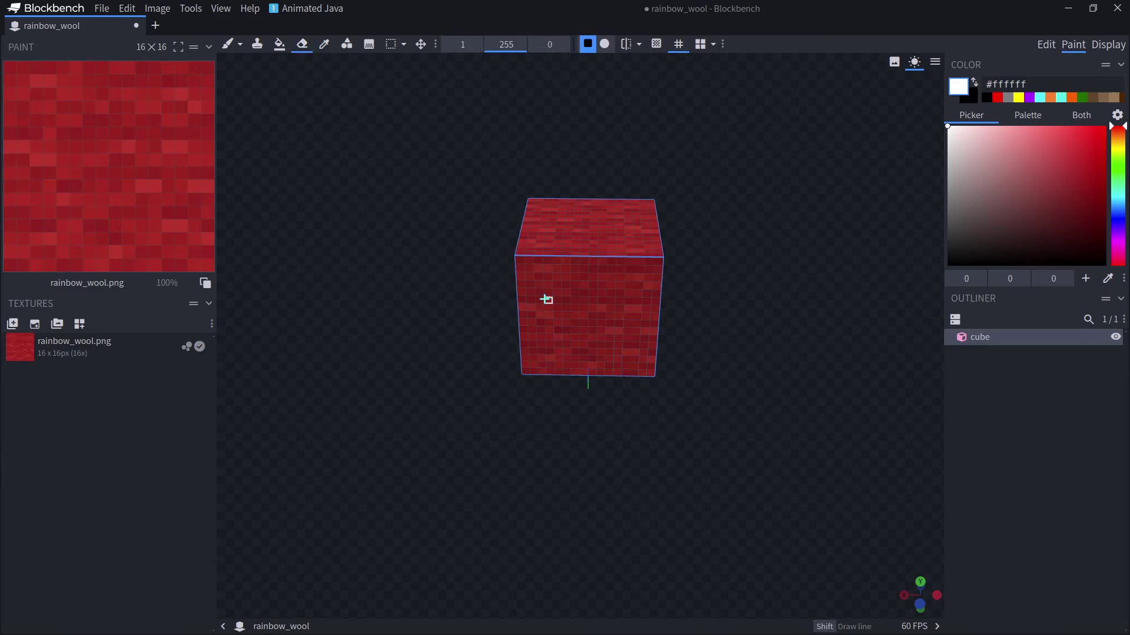
{"action": "mouse_move", "coordinate": [546, 299]}
{"action": "left_mouse_down"}
{"action": "mouse_move", "coordinate": [591, 328]}
{"action": "mouse_move", "coordinate": [557, 308]}
{"action": "mouse_move", "coordinate": [575, 320]}
{"action": "mouse_move", "coordinate": [589, 312]}
{"action": "left_mouse_up"}
{"action": "key", "text": "ctrl+z"}
Sample the dark red #962321 from the cube's texture with the Color Picker
{"action": "left_click", "coordinate": [324, 44]}
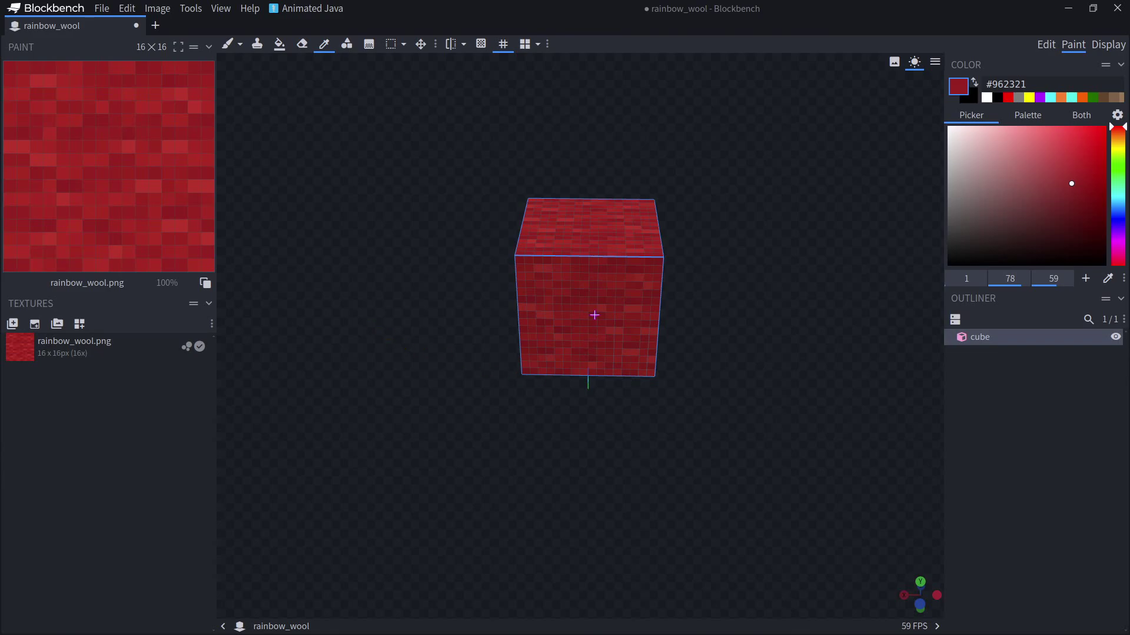
Sample the dark red #922120 from the cube's front face, try a white filled rectangle there with the shape tool, and undo it
{"action": "left_click", "coordinate": [542, 321]}
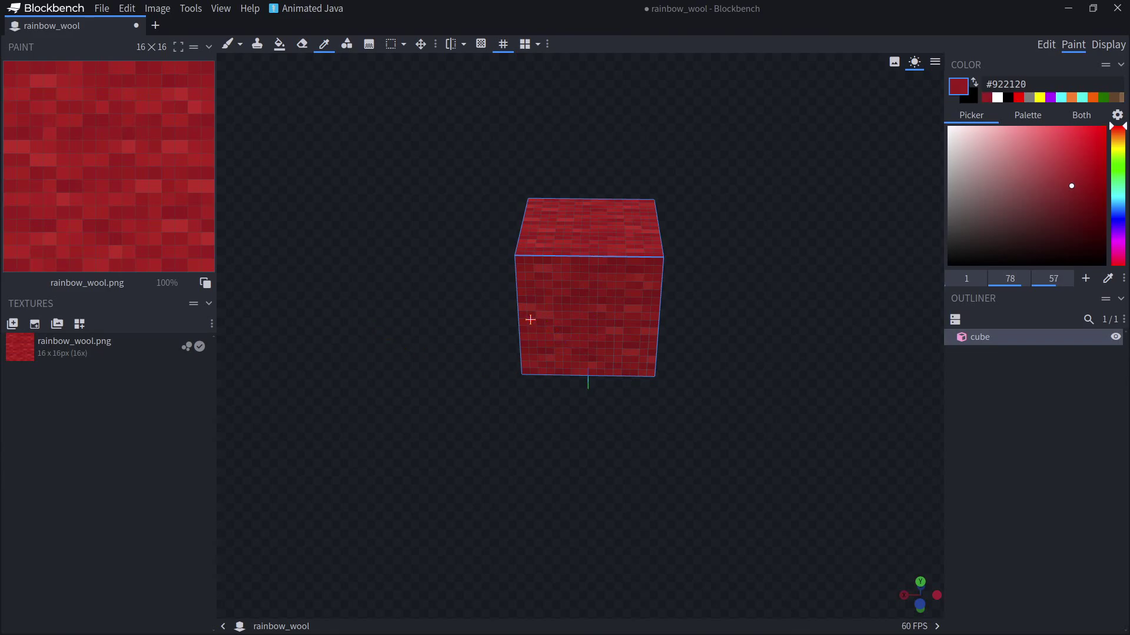
{"action": "left_click", "coordinate": [347, 44]}
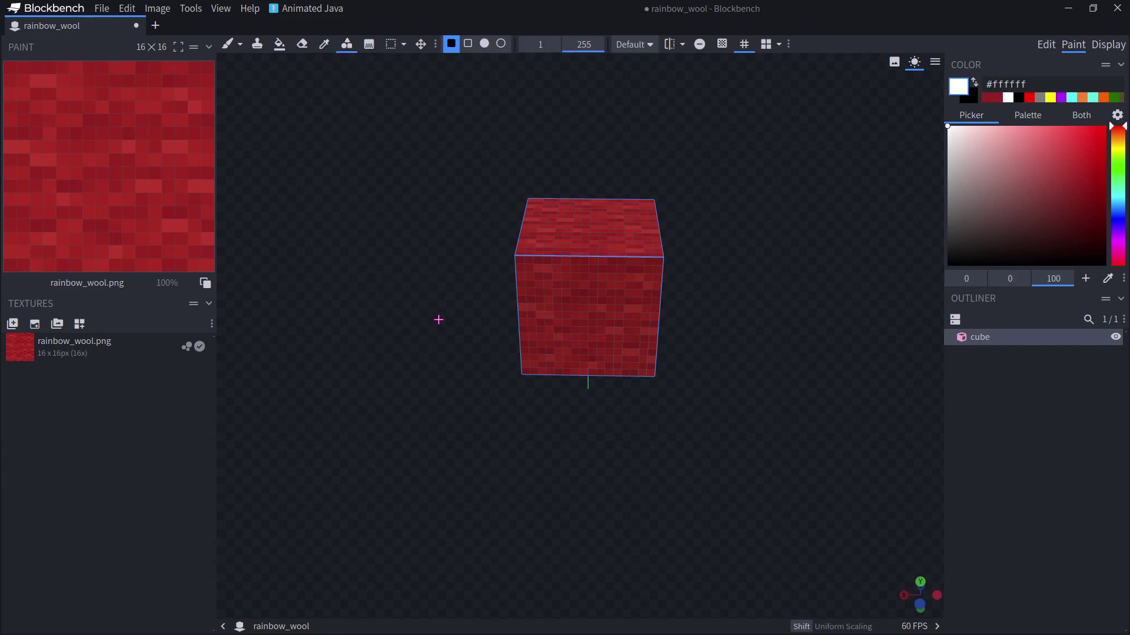
{"action": "mouse_move", "coordinate": [528, 269]}
{"action": "left_mouse_down"}
{"action": "mouse_move", "coordinate": [539, 294]}
{"action": "mouse_move", "coordinate": [635, 340]}
{"action": "mouse_move", "coordinate": [640, 364]}
{"action": "left_mouse_up"}
{"action": "key", "text": "ctrl+z"}
Try diagonal white #ffffff gradients across the cube's front face with the Gradient tool at opacity 255, undoing each one
{"action": "key", "text": "g"}
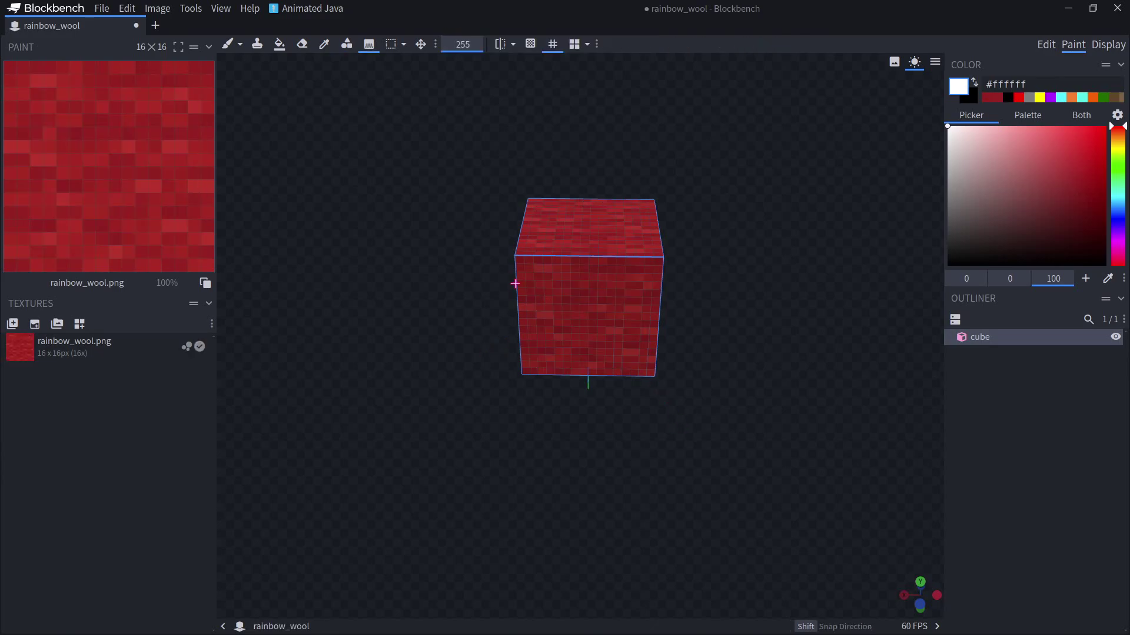
{"action": "left_click_drag", "start_coordinate": [515, 284], "coordinate": [627, 357]}
{"action": "key", "text": "ctrl+z"}
{"action": "left_click_drag", "start_coordinate": [519, 262], "coordinate": [655, 372]}
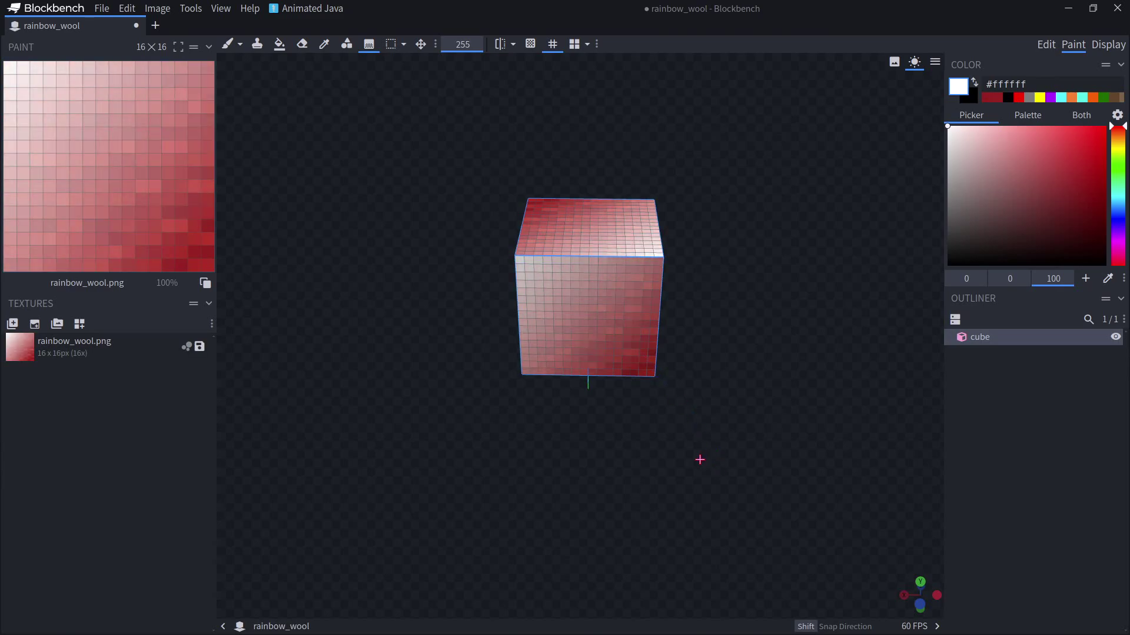
{"action": "key", "text": "ctrl+z"}
Try selecting an area of about 9 by 12 pixels in the 2D texture and shifting it sideways, discarding the change
{"action": "key", "text": "m"}
{"action": "left_click", "coordinate": [570, 307]}
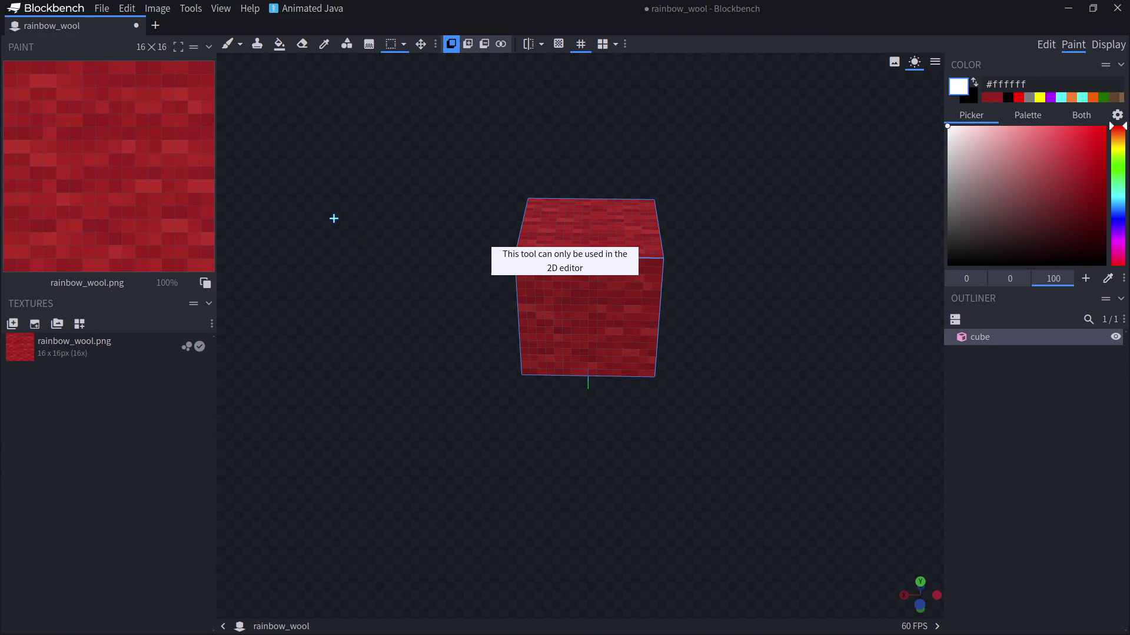
{"action": "left_click_drag", "start_coordinate": [30, 87], "coordinate": [153, 251]}
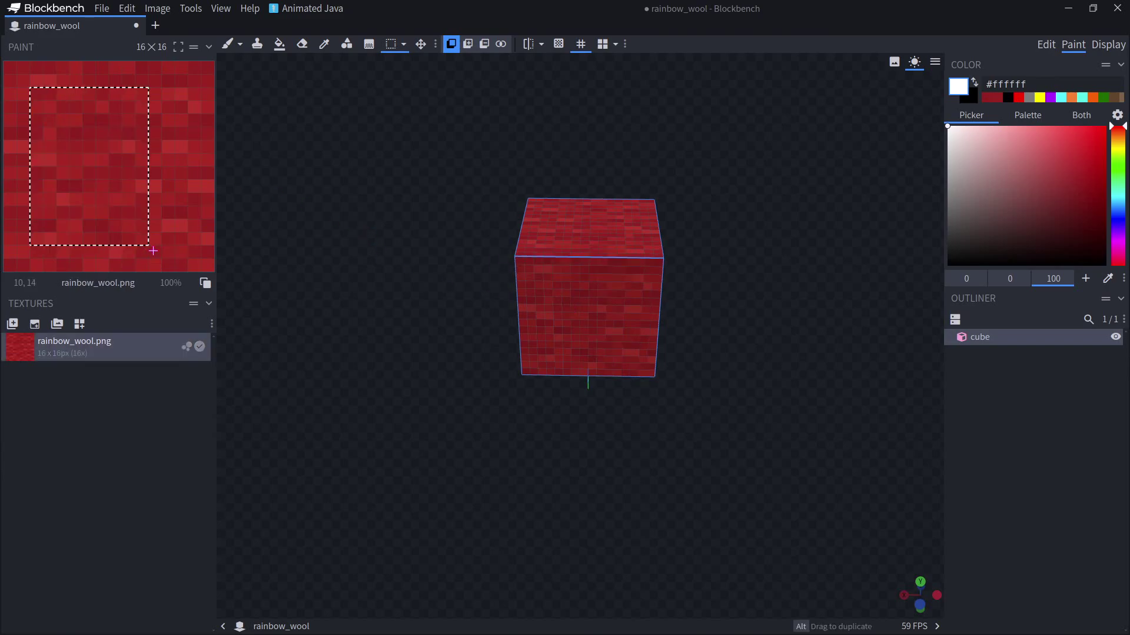
{"action": "left_click", "coordinate": [420, 44]}
{"action": "left_click_drag", "start_coordinate": [146, 172], "coordinate": [83, 176]}
{"action": "left_click", "coordinate": [315, 285]}
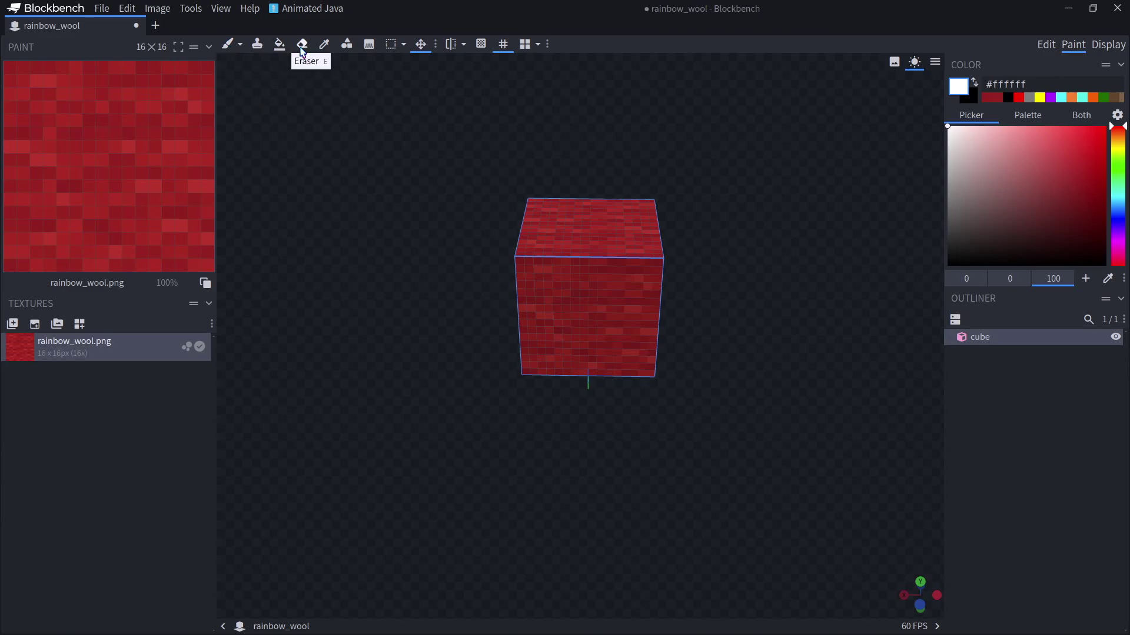
Reactivate the paint brush and switch to Display mode to view the block in the third-person right-hand slot
{"action": "left_click", "coordinate": [227, 45]}
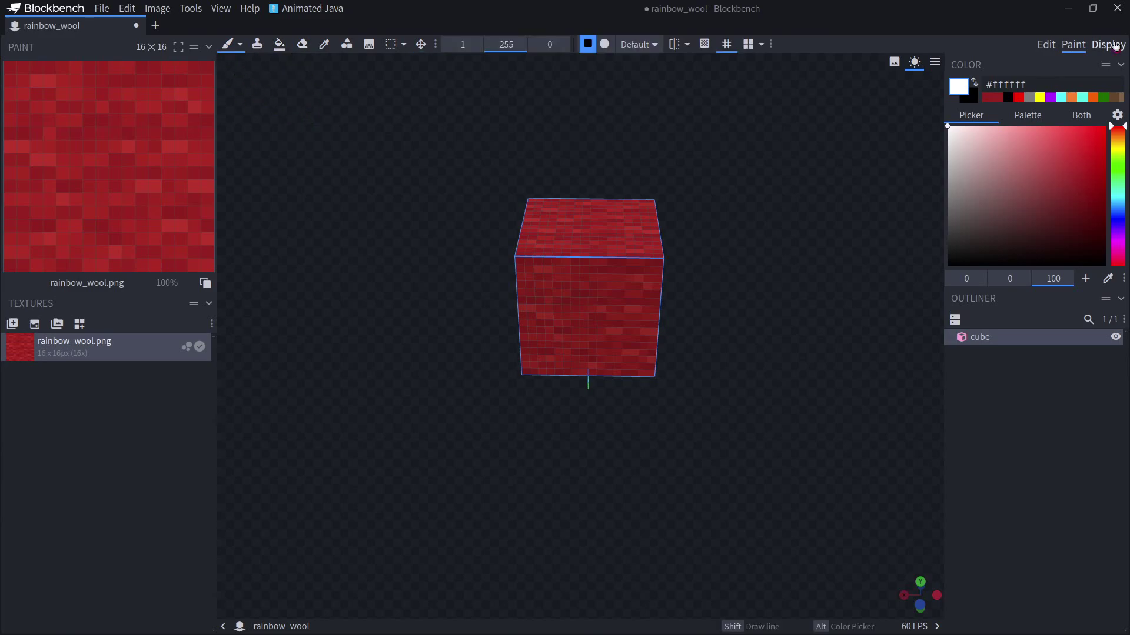
{"action": "left_click", "coordinate": [1115, 46]}
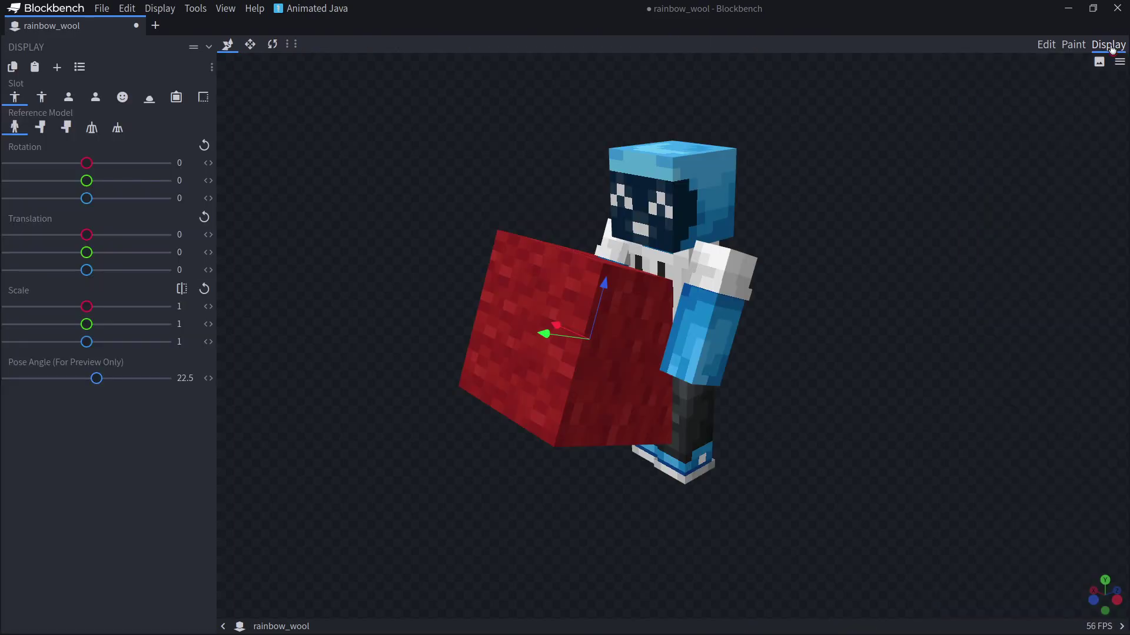
{"action": "left_click_drag", "start_coordinate": [796, 462], "coordinate": [988, 361]}
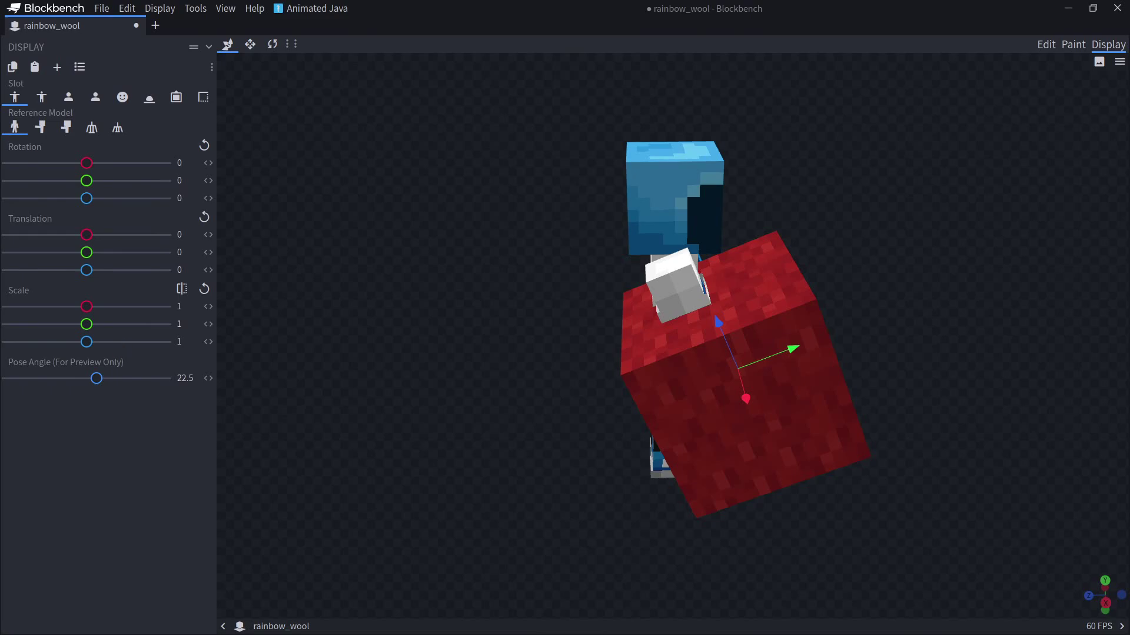
Try scaling the block in the third-person right hand to 0.22, 0.47 and 0.37 on the X, Y and Z axes
{"action": "left_click_drag", "start_coordinate": [86, 306], "coordinate": [25, 306]}
{"action": "left_click_drag", "start_coordinate": [85, 331], "coordinate": [37, 342]}
{"action": "left_click_drag", "start_coordinate": [647, 400], "coordinate": [680, 400]}
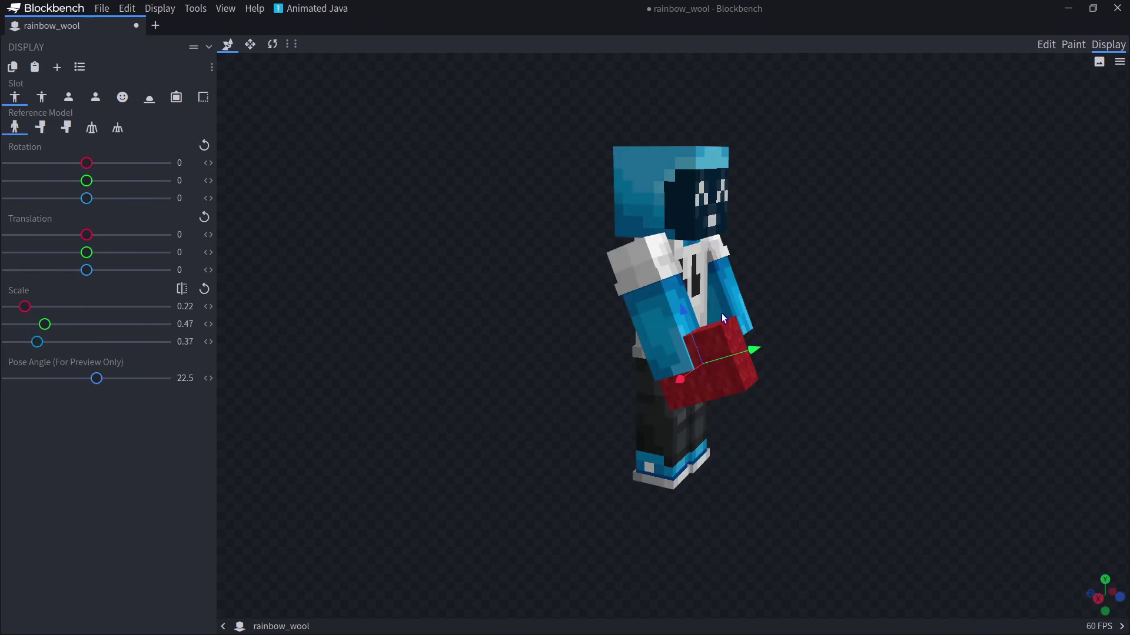
{"action": "left_click_drag", "start_coordinate": [779, 320], "coordinate": [744, 372]}
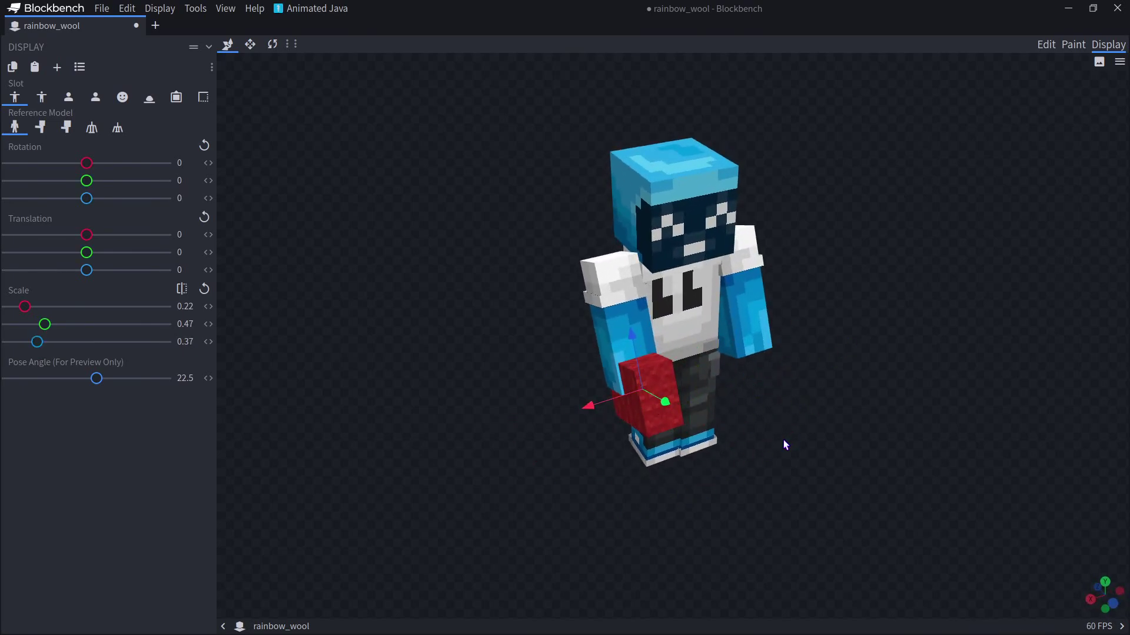
{"action": "left_click_drag", "start_coordinate": [842, 394], "coordinate": [877, 378]}
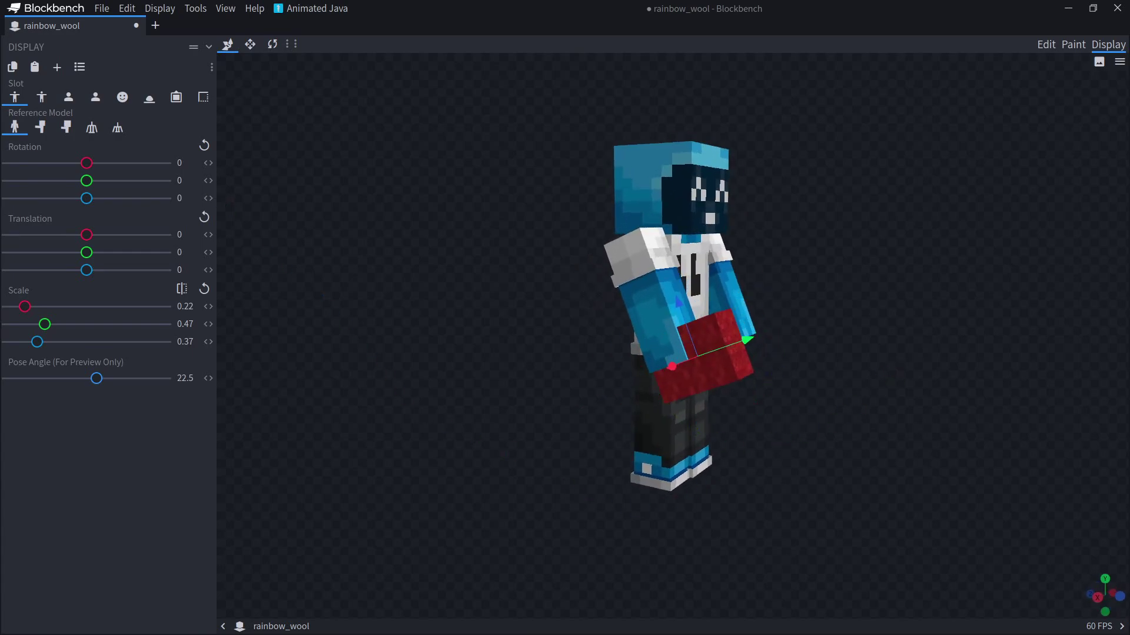
Apply the Default Block display preset to all slots and check the block in the character's hand
{"action": "left_click", "coordinate": [80, 68]}
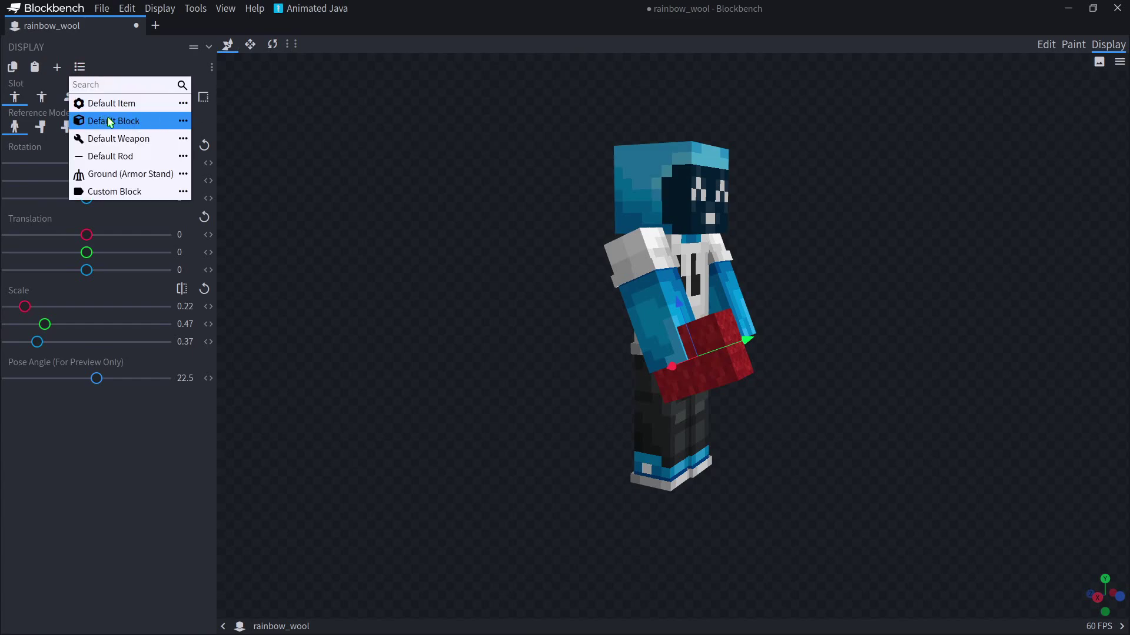
{"action": "left_click", "coordinate": [182, 121]}
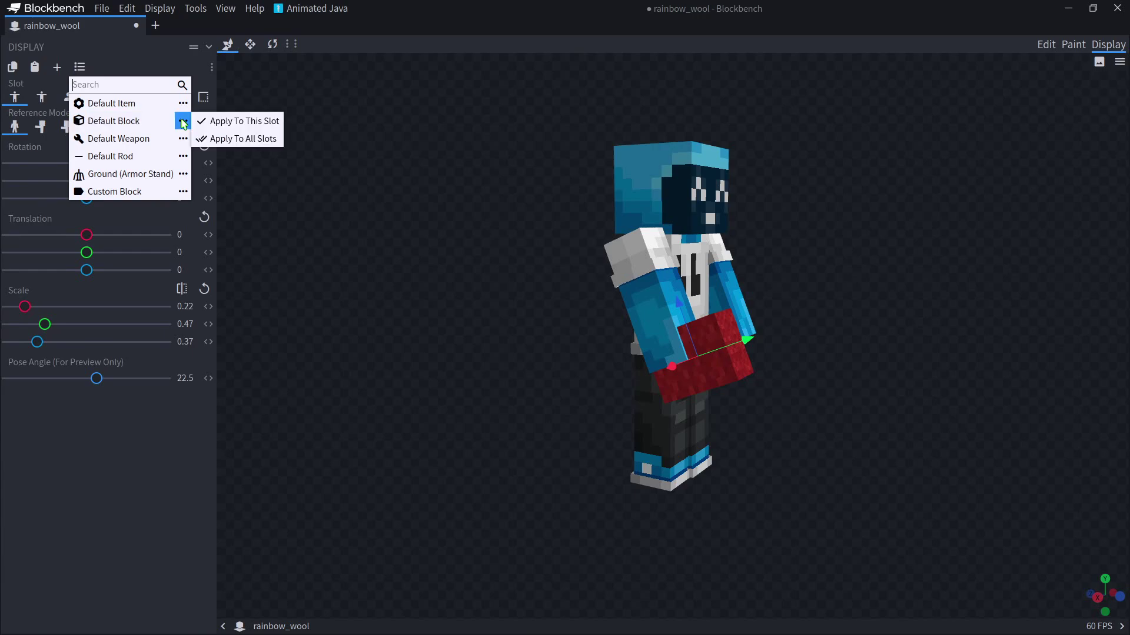
{"action": "left_click", "coordinate": [273, 140]}
{"action": "left_click_drag", "start_coordinate": [783, 267], "coordinate": [739, 273]}
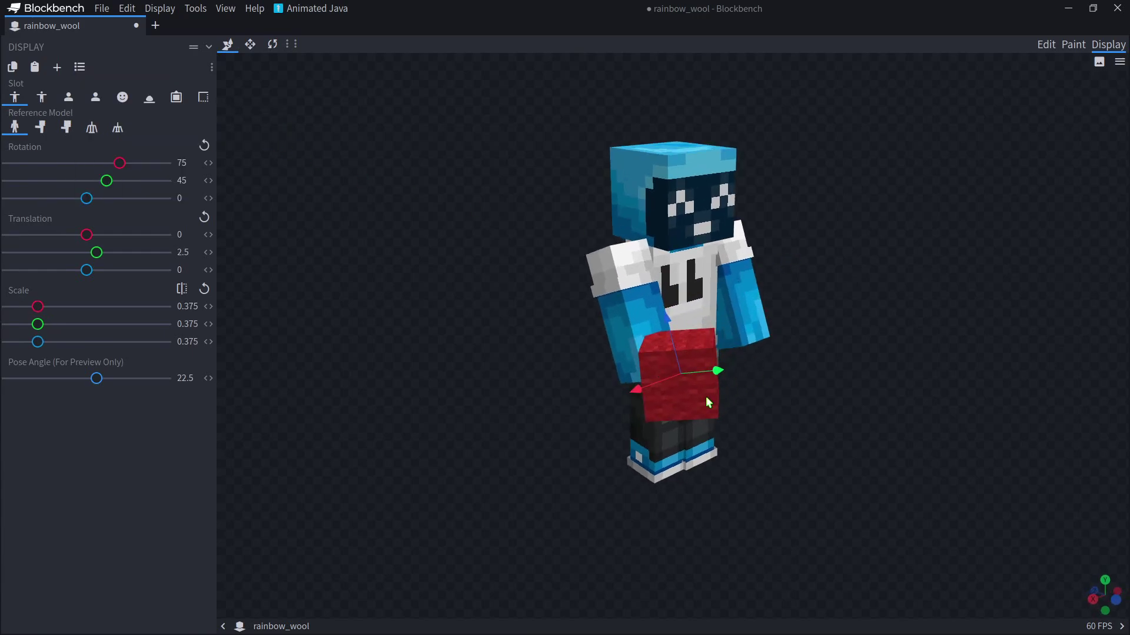
Examine how the block displays in the third-person left, both first-person, head, ground, item frame and GUI slots
{"action": "left_click", "coordinate": [42, 97]}
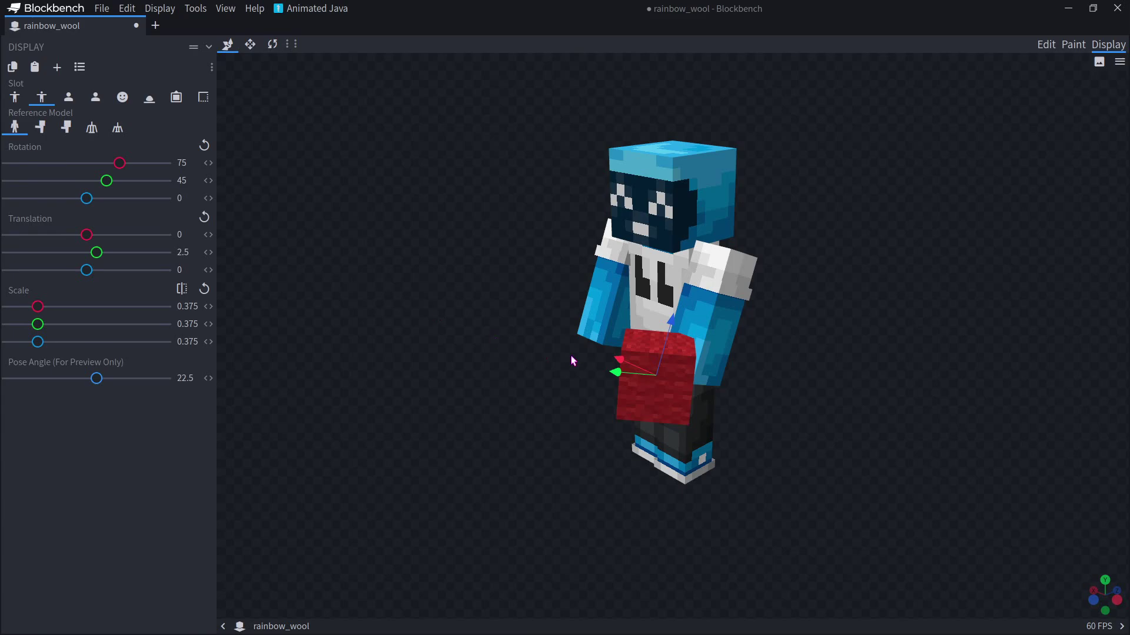
{"action": "left_click", "coordinate": [68, 98]}
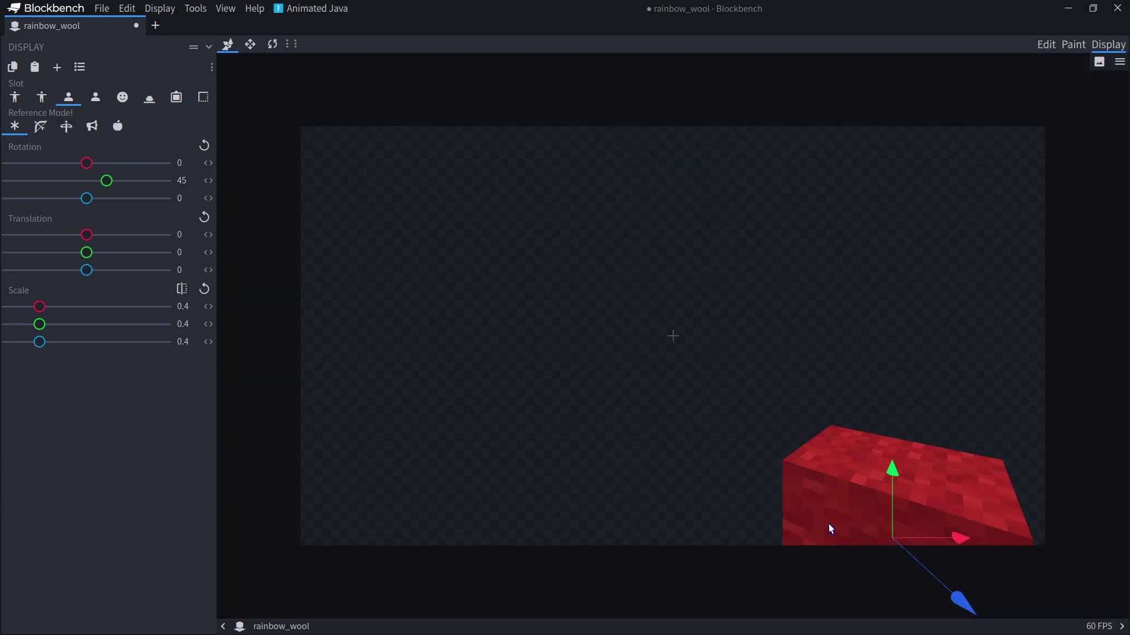
{"action": "left_click", "coordinate": [96, 99]}
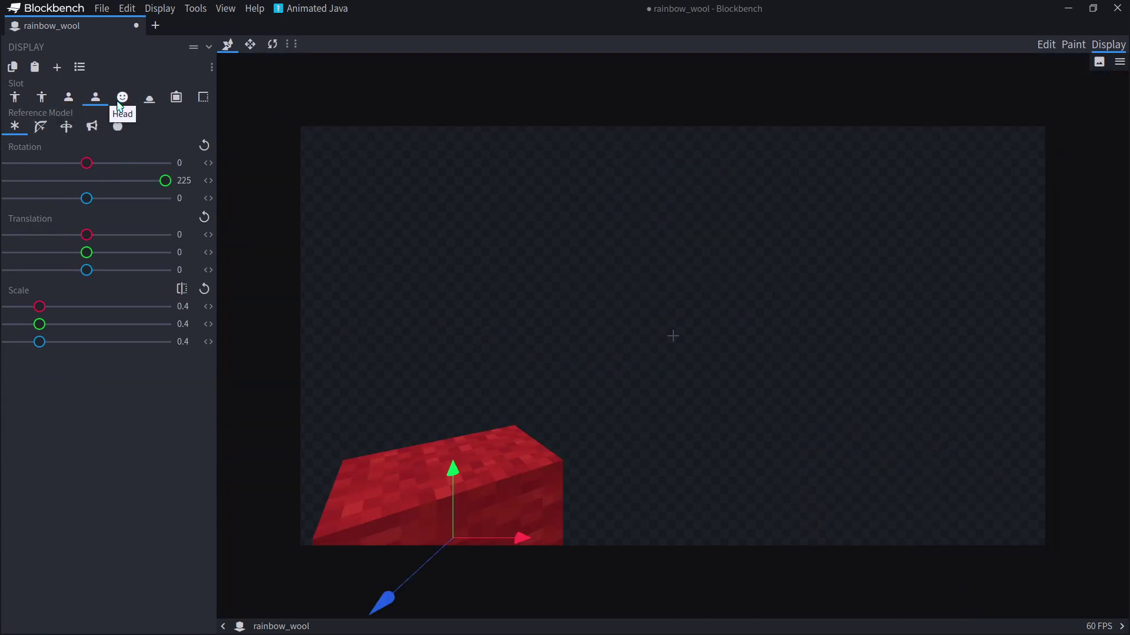
{"action": "left_click", "coordinate": [121, 99]}
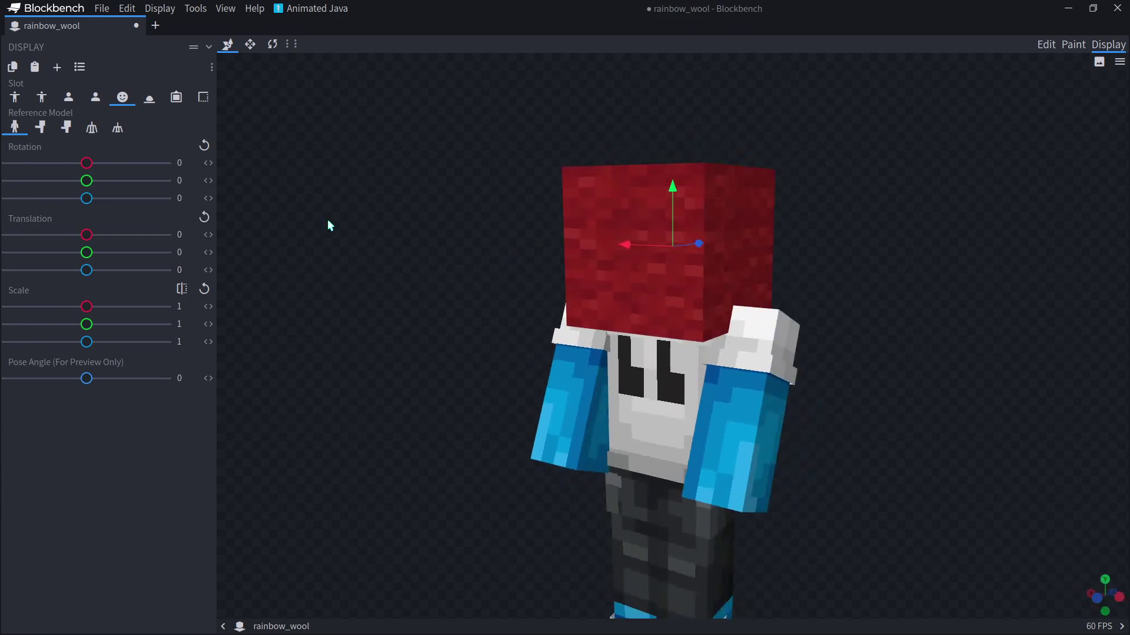
{"action": "left_click", "coordinate": [150, 101]}
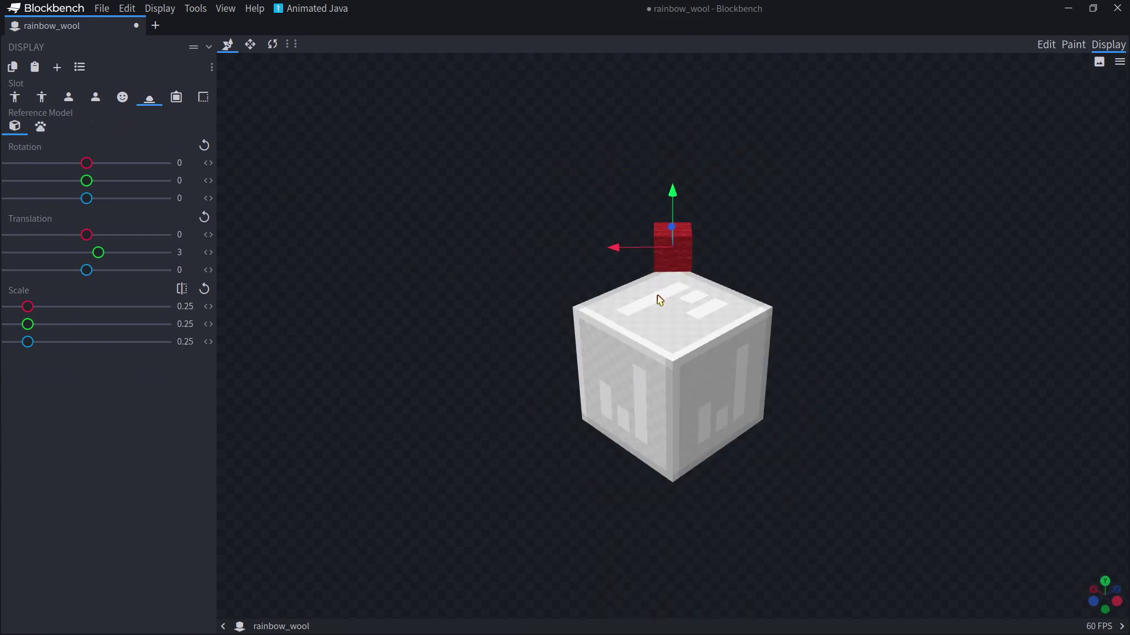
{"action": "left_click", "coordinate": [178, 97]}
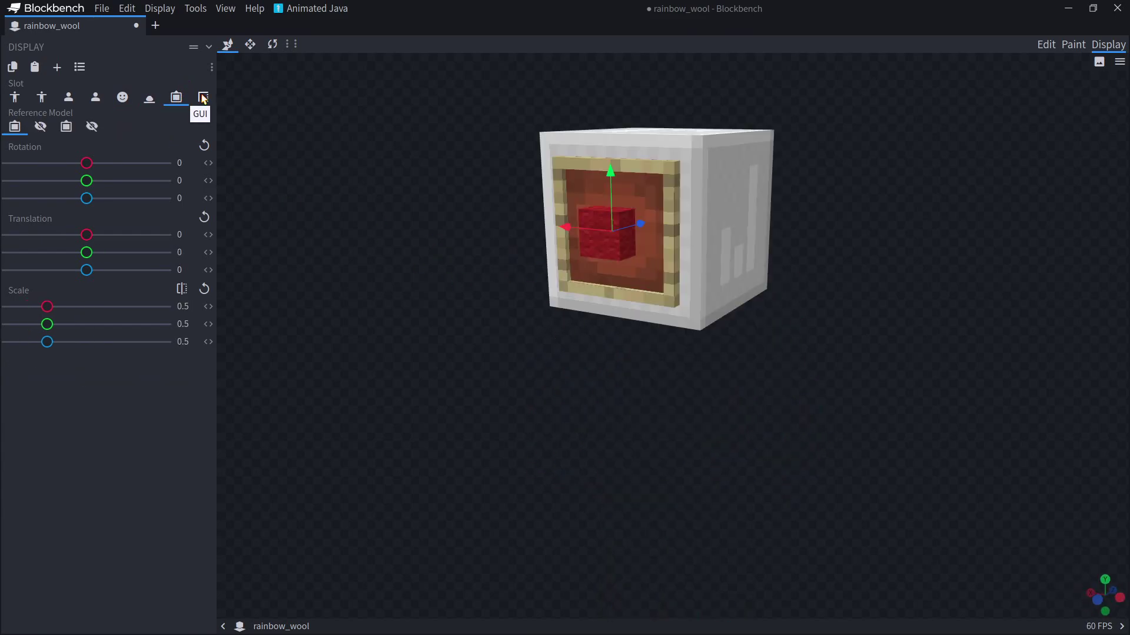
{"action": "left_click", "coordinate": [203, 98]}
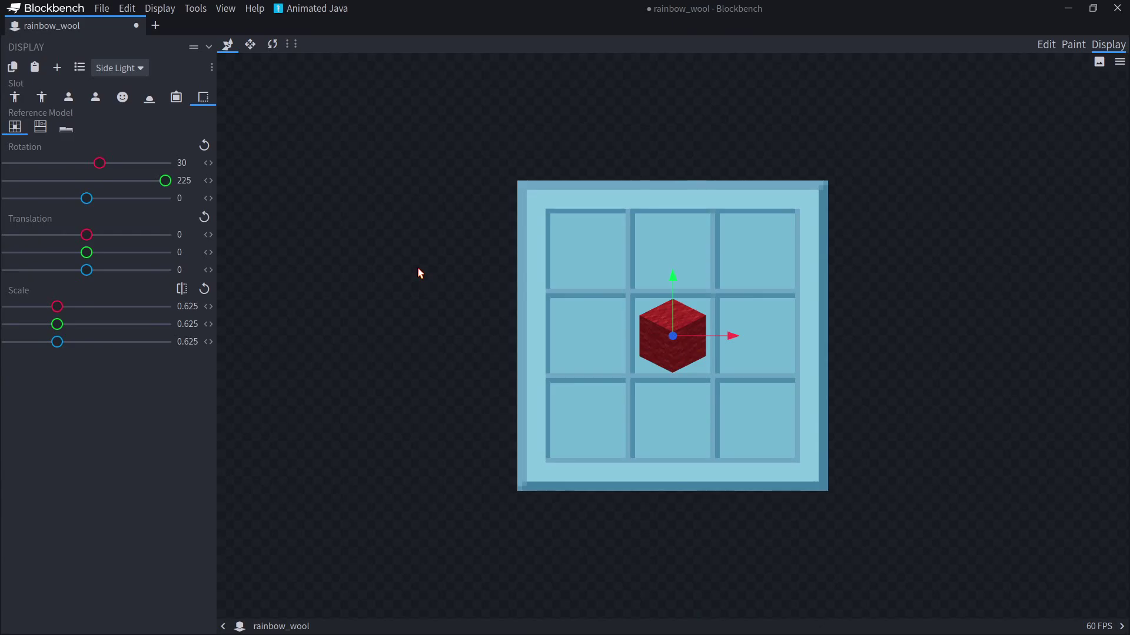
Save the model as a Java Block/Item Model named rainbow_wool in the Tutorial pack's assets/tutorial/models/block folder
{"action": "key", "text": "ctrl+s"}
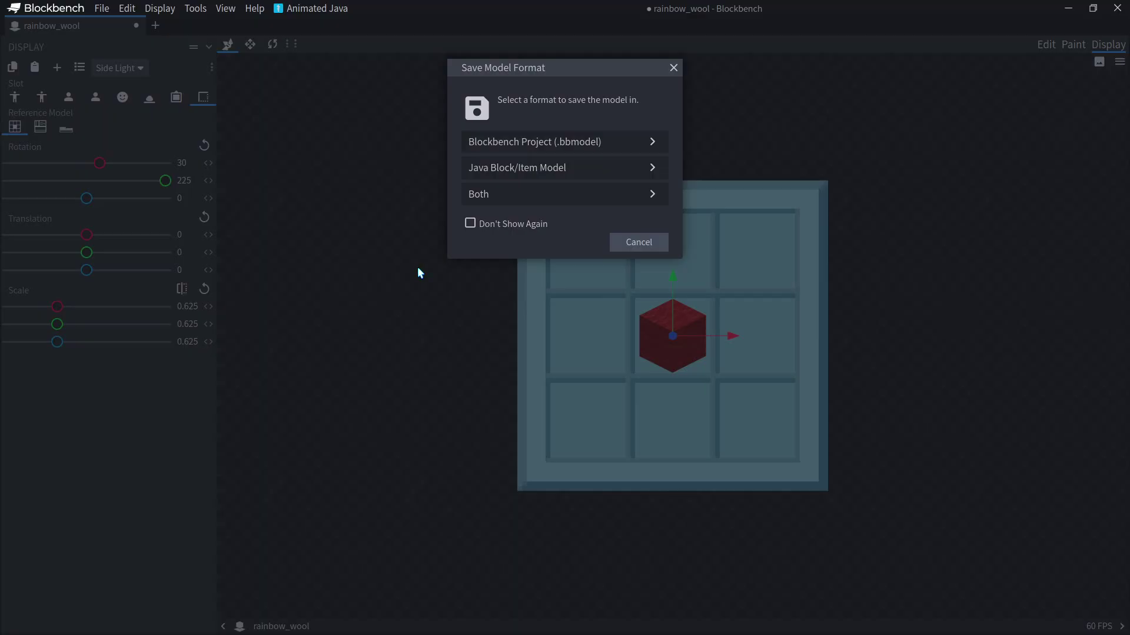
{"action": "left_click", "coordinate": [526, 171]}
{"action": "double_click", "coordinate": [348, 118]}
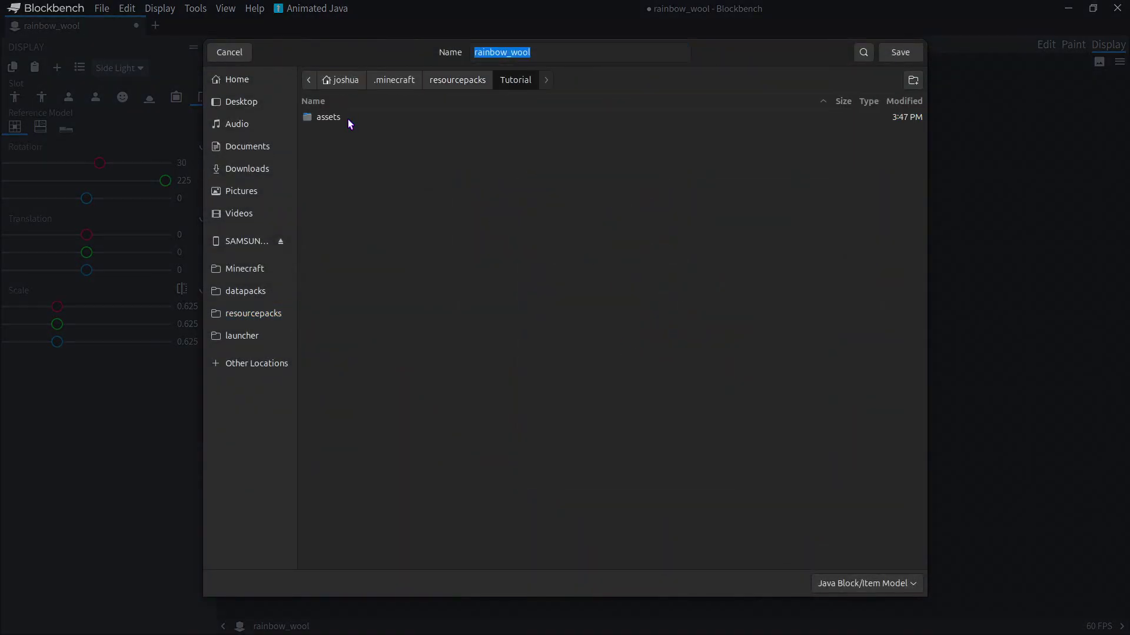
{"action": "double_click", "coordinate": [347, 118]}
{"action": "double_click", "coordinate": [347, 117]}
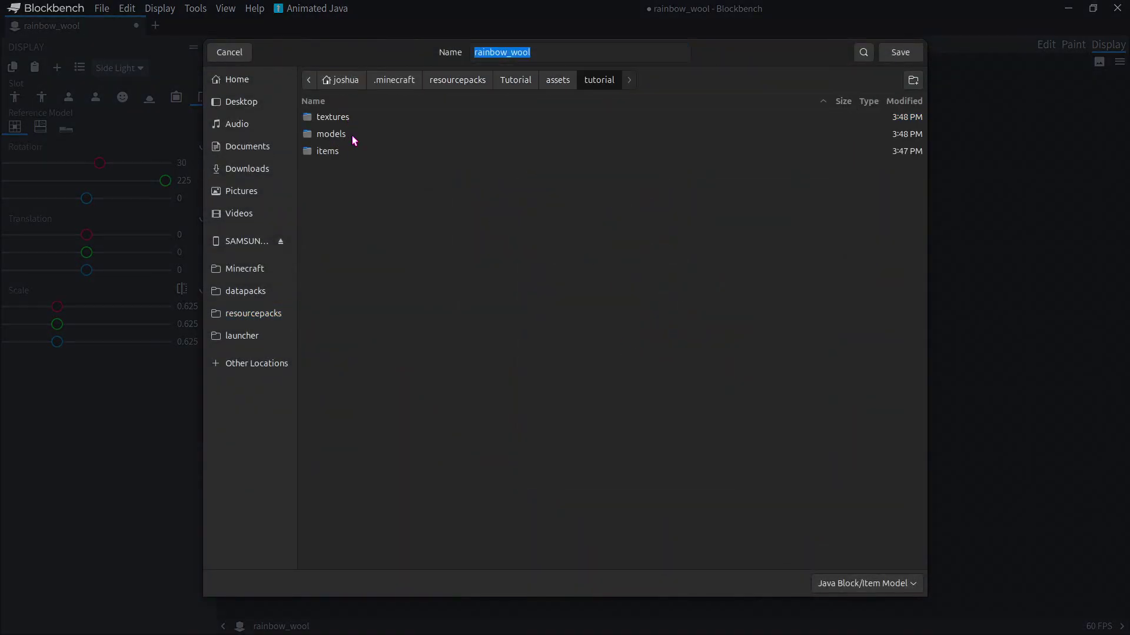
{"action": "double_click", "coordinate": [353, 134]}
{"action": "double_click", "coordinate": [349, 118]}
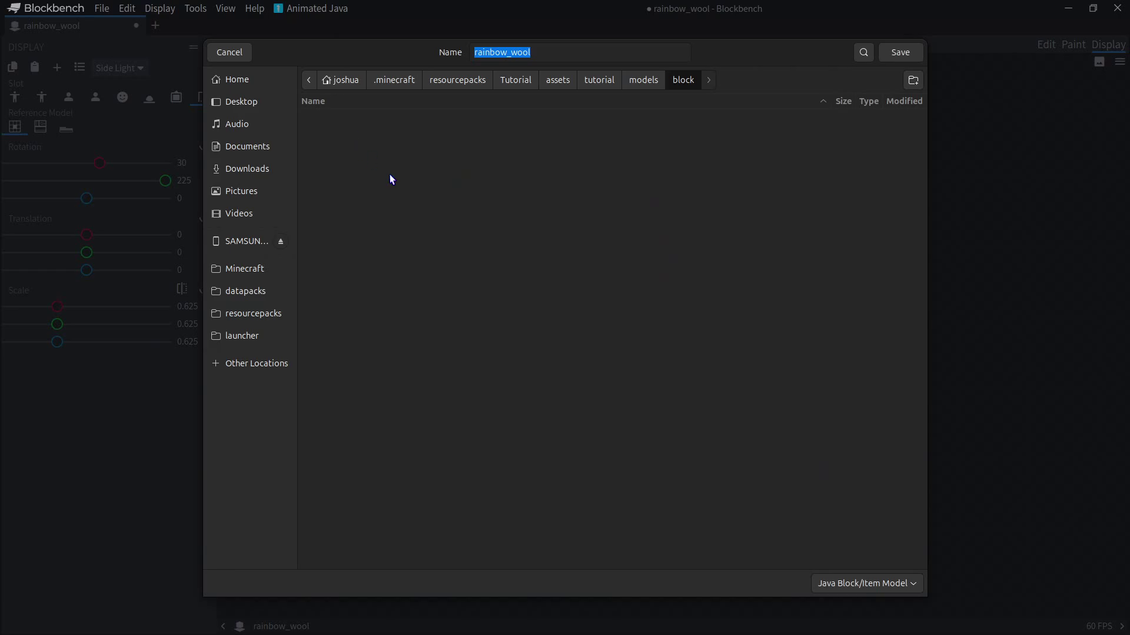
{"action": "key", "text": "Return"}
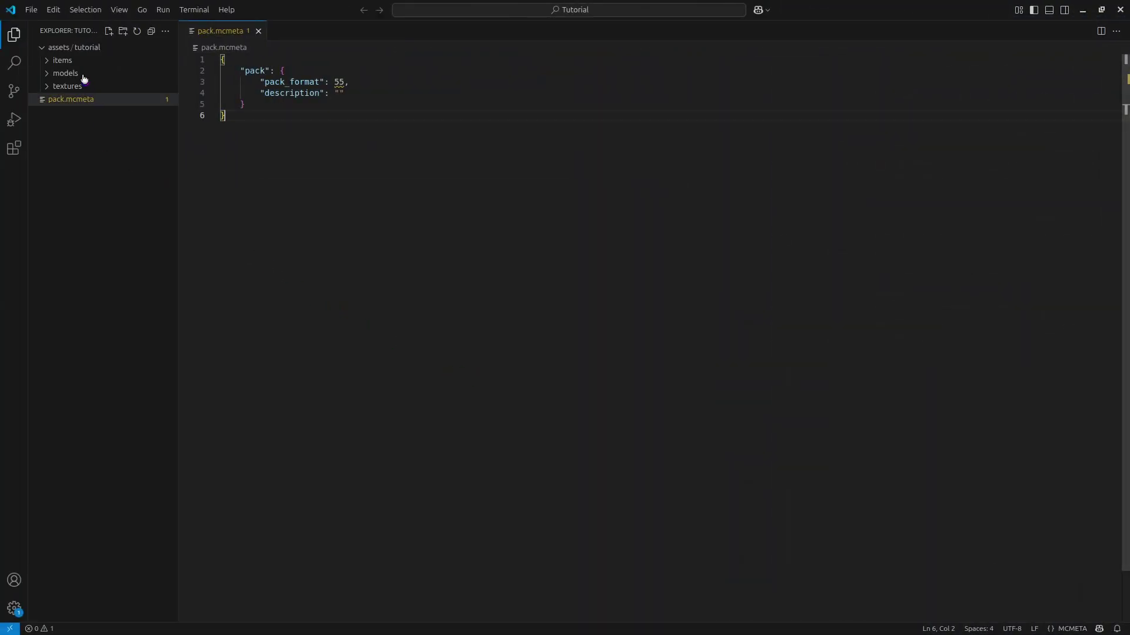
Switch to Visual Studio Code and review the textures, elements and display sections of rainbow_wool.json in models/block
{"action": "left_click", "coordinate": [73, 72]}
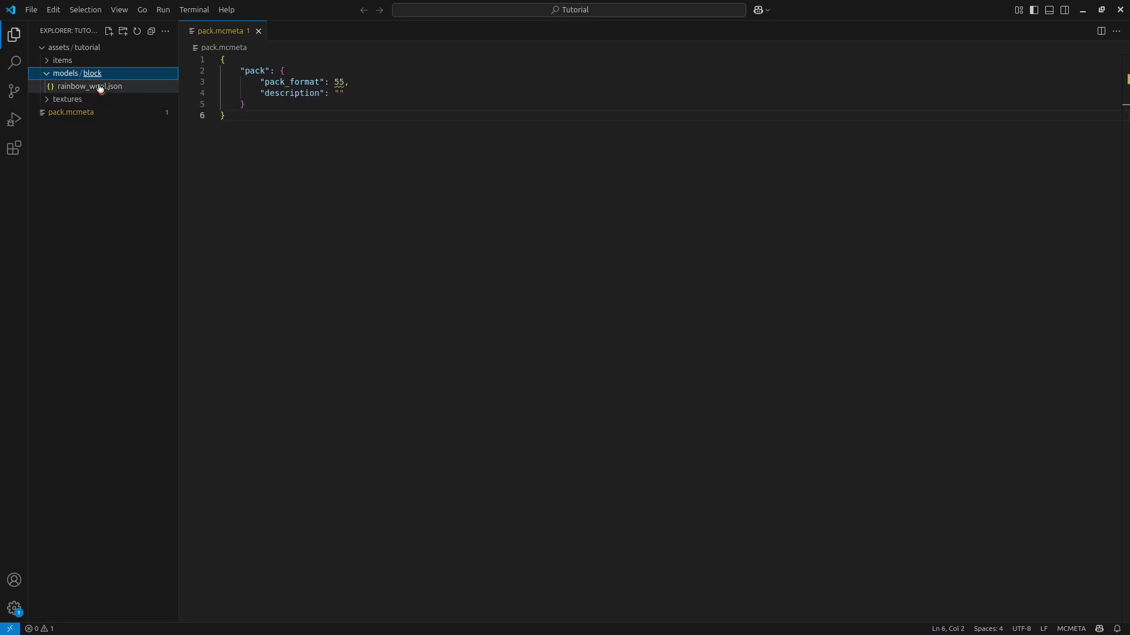
{"action": "left_click", "coordinate": [98, 86]}
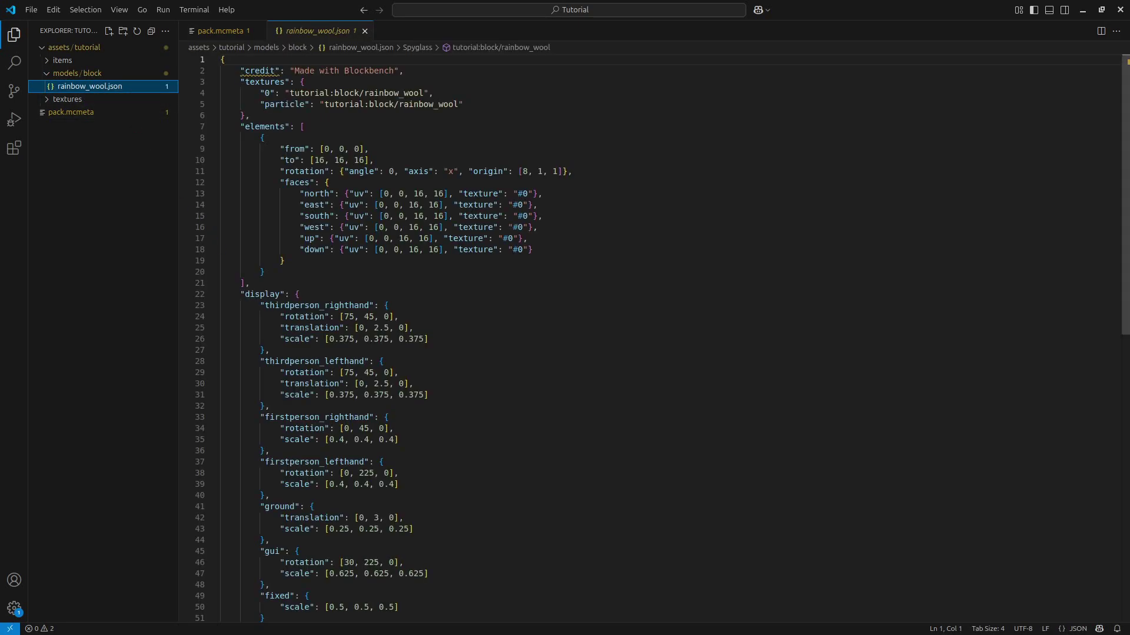
{"action": "scroll", "coordinate": [589, 335], "scroll_direction": "down", "scroll_amount": 4}
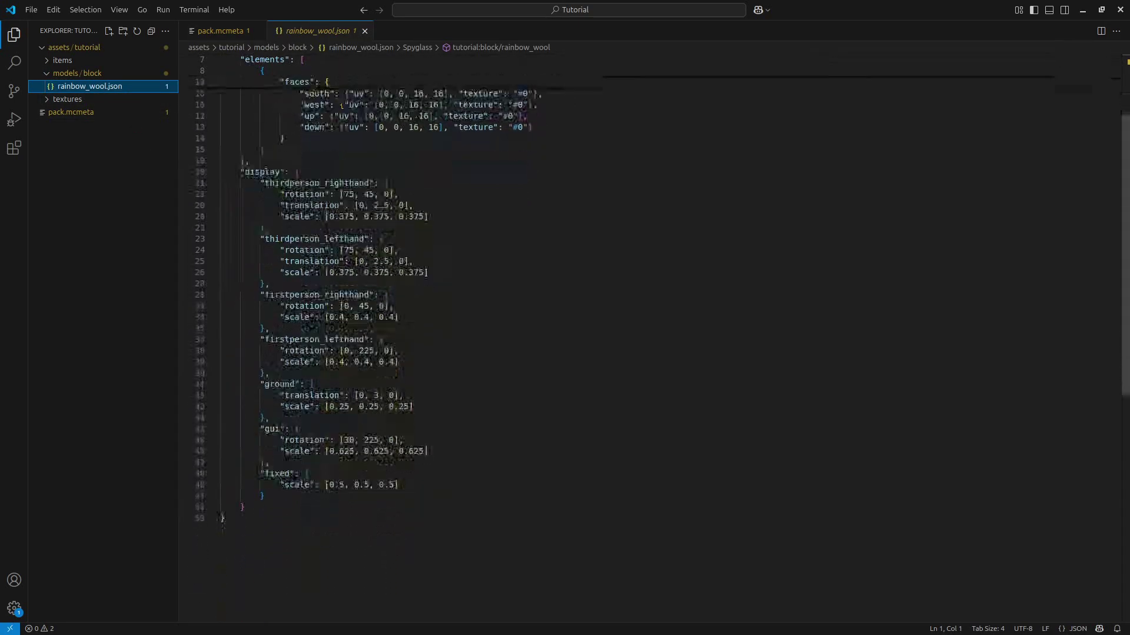
{"action": "scroll", "coordinate": [589, 335], "scroll_direction": "up", "scroll_amount": 4}
{"action": "left_click", "coordinate": [399, 310]}
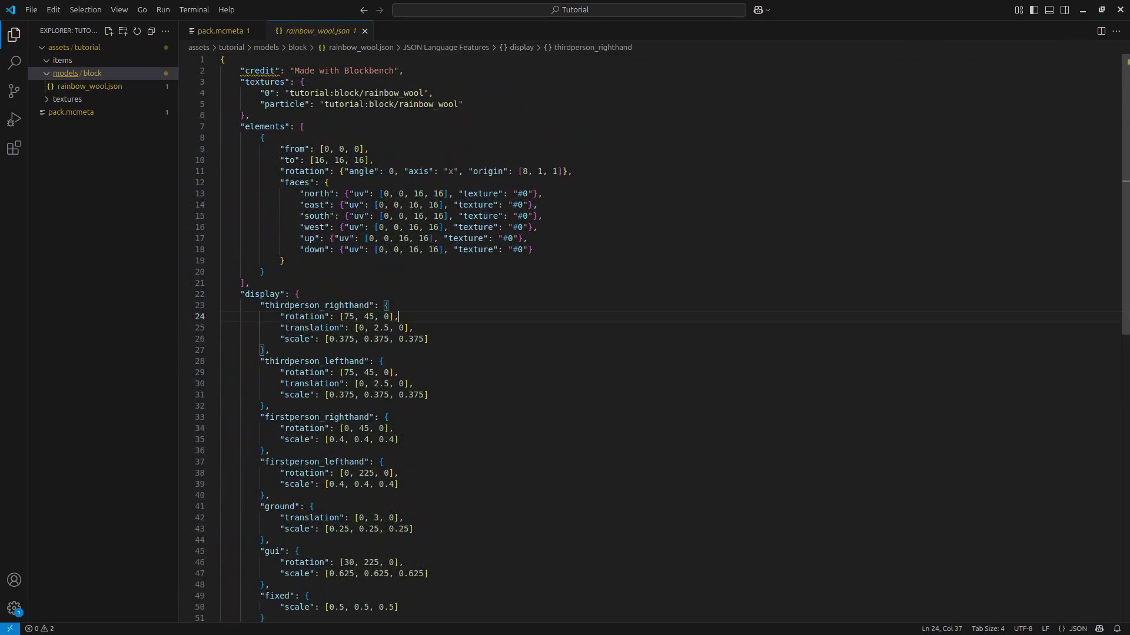
Create a new file named rainbow_wool.json inside the pack's items folder
{"action": "left_click", "coordinate": [74, 73]}
{"action": "left_click", "coordinate": [72, 60]}
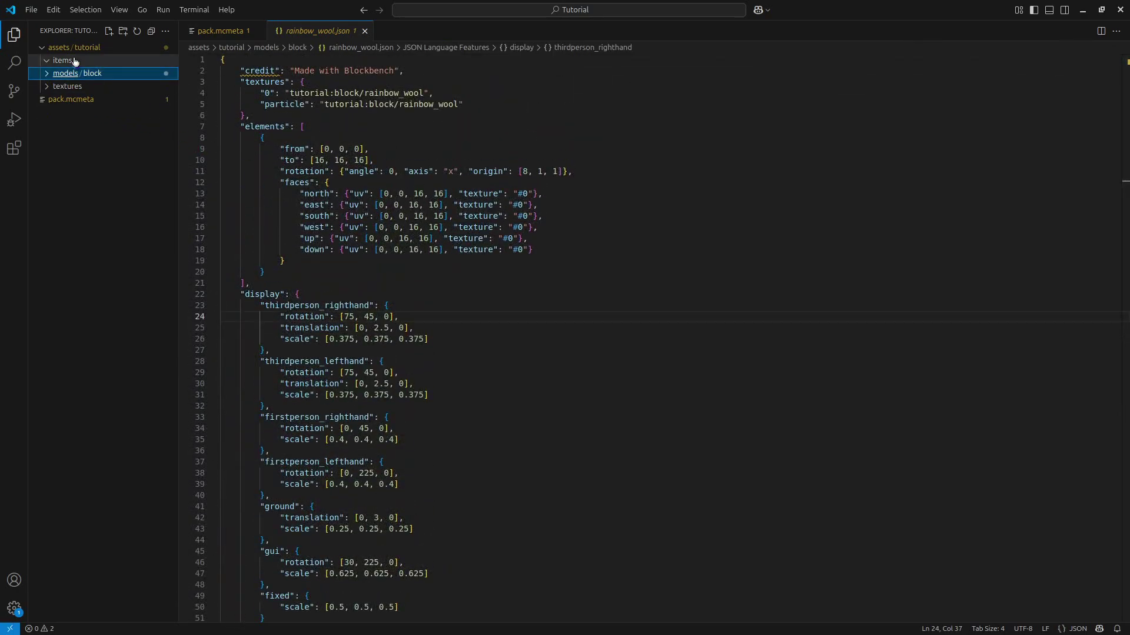
{"action": "left_click", "coordinate": [109, 31]}
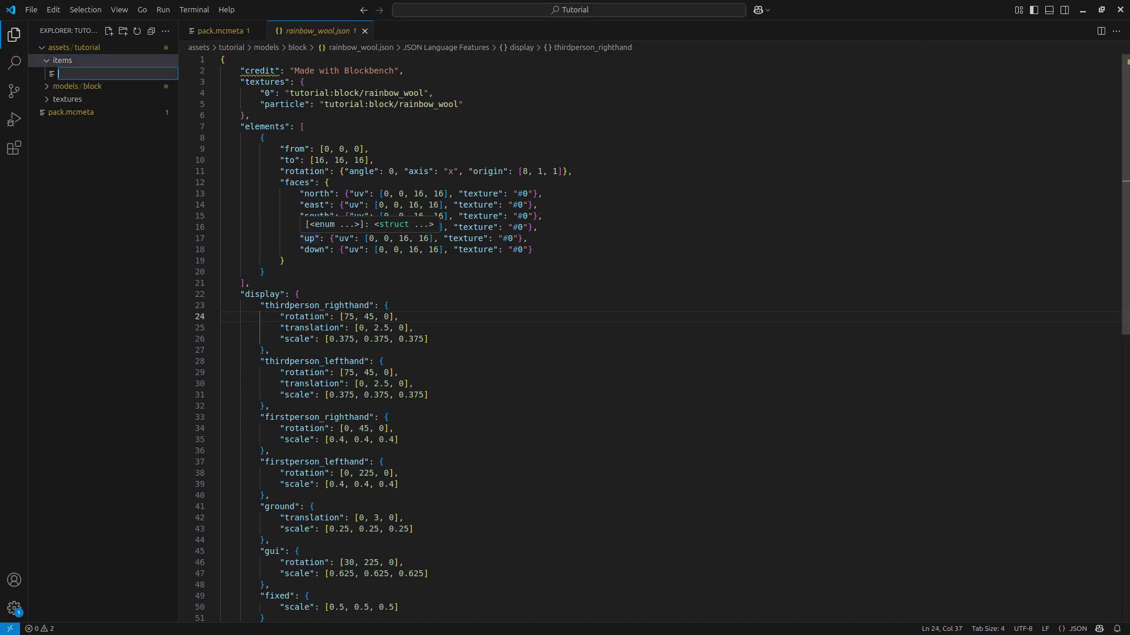
{"action": "type", "text": "rainbow_wool"}
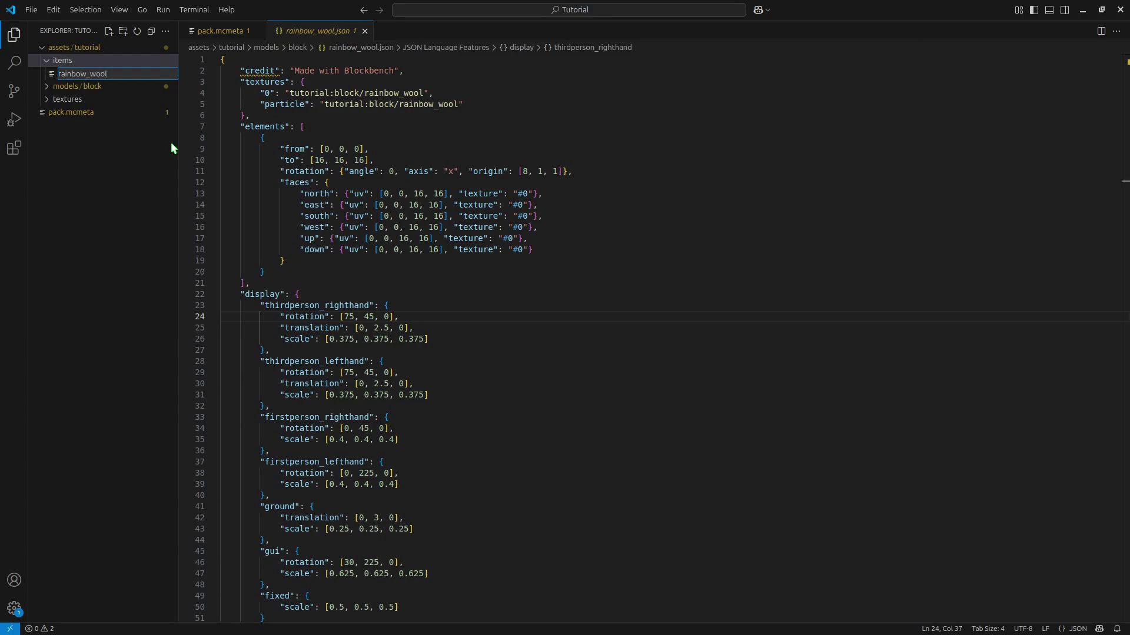
{"action": "type", "text": ".json"}
{"action": "key", "text": "Return"}
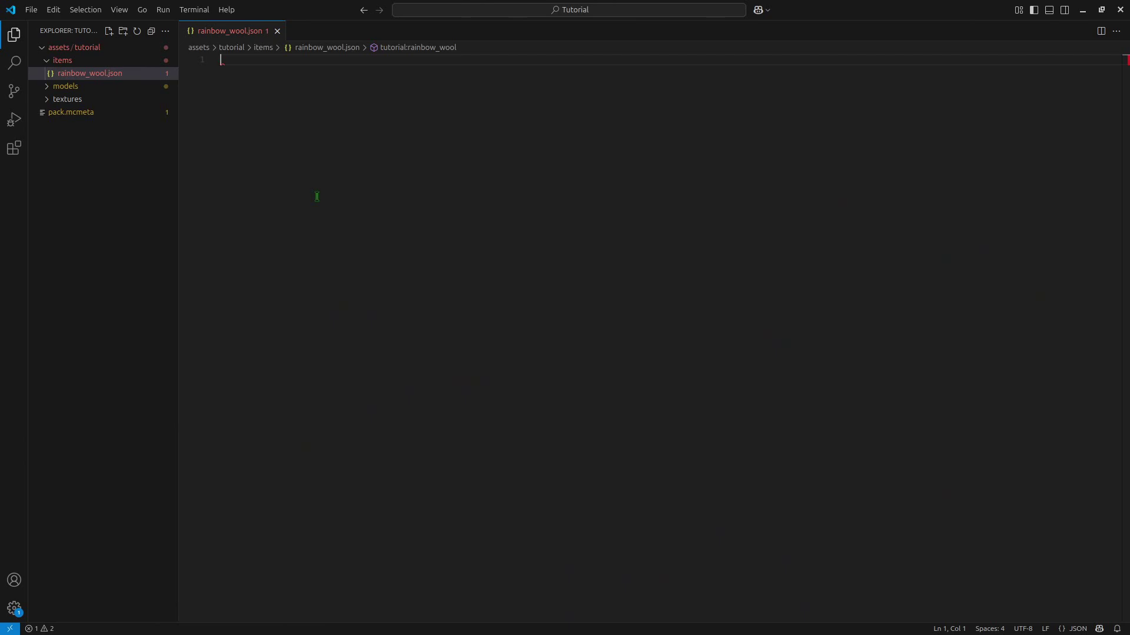
Add a root object containing a "model" object whose "type" is "minecraft:model"
{"action": "type", "text": "{"}
{"action": "key", "text": "Return"}
{"action": "key", "text": "Return"}
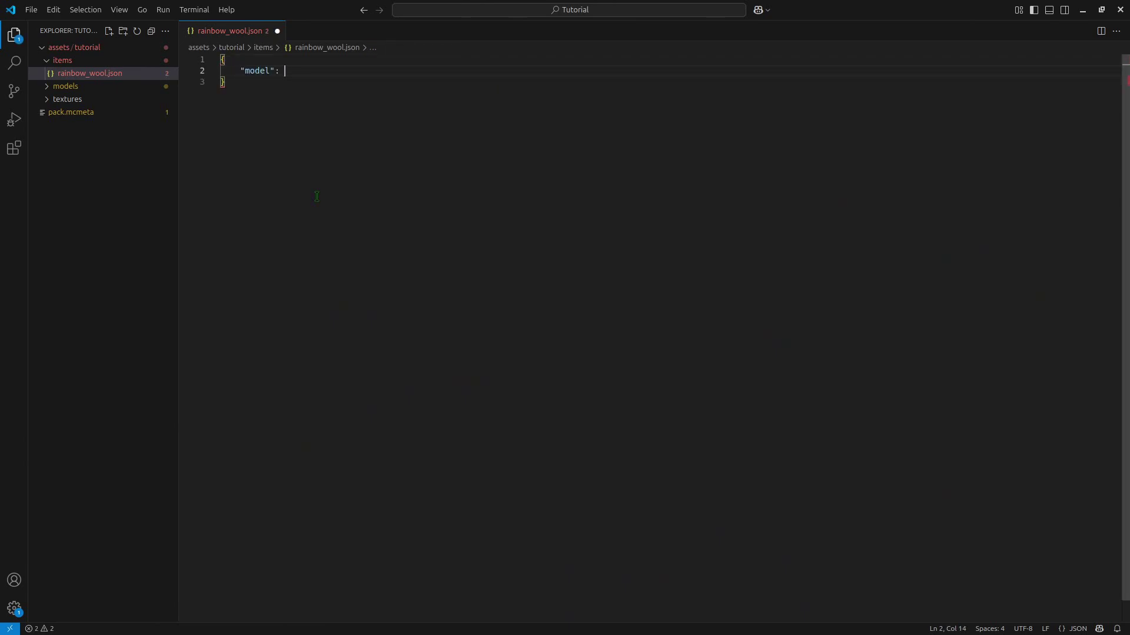
{"action": "type", "text": "{"}
{"action": "key", "text": "Return"}
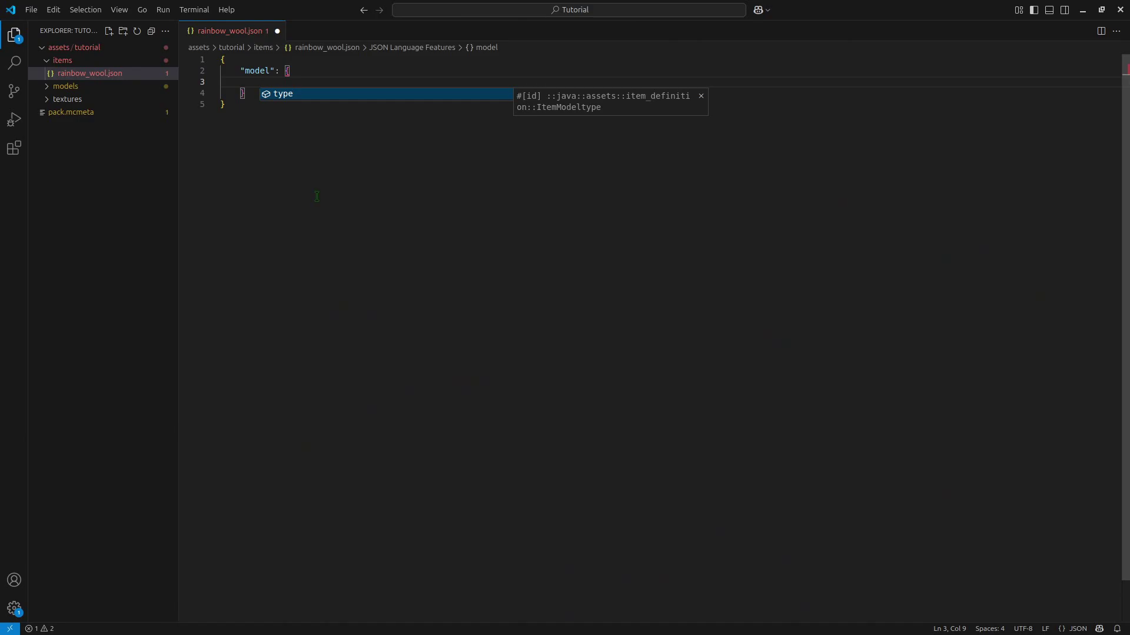
{"action": "key", "text": "Return"}
{"action": "type", "text": "\"type\":"}
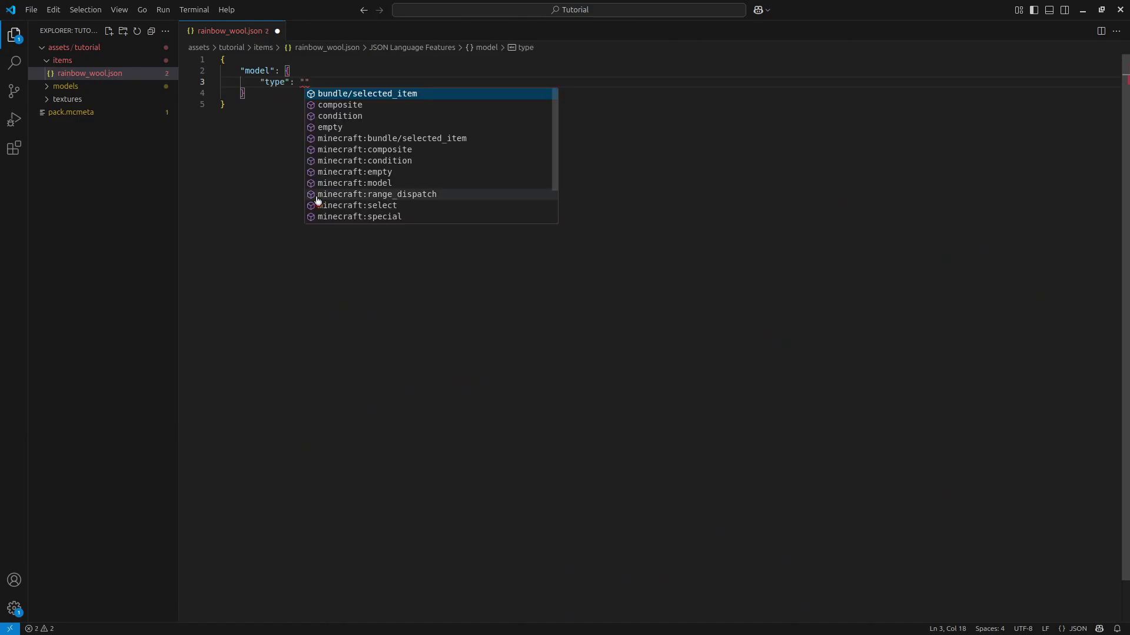
{"action": "type", "text": "minecraft"}
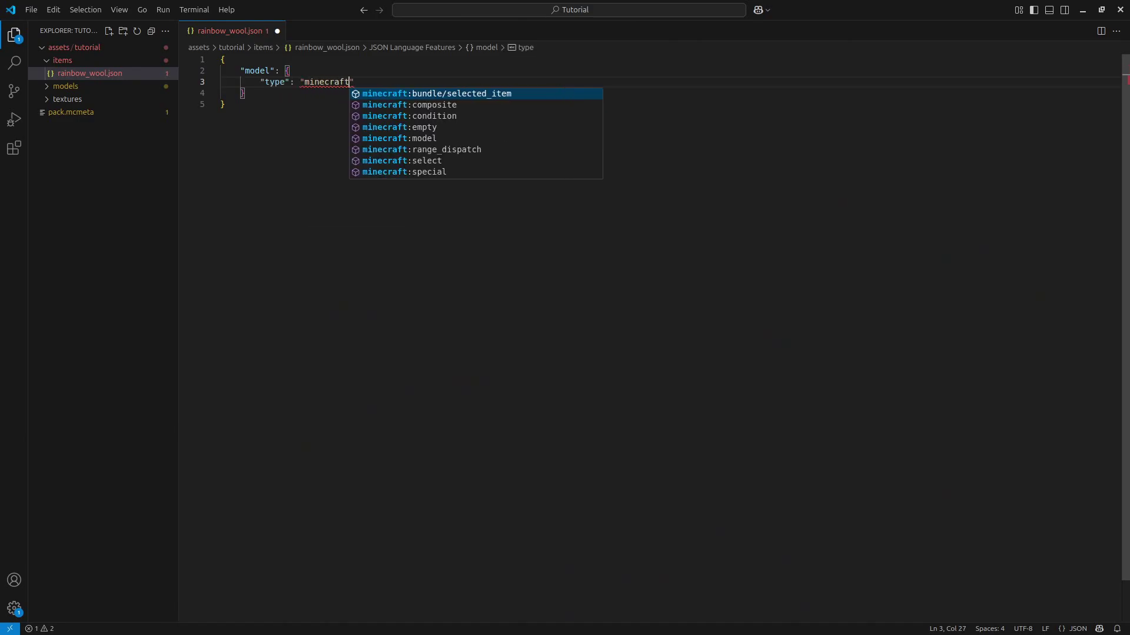
{"action": "type", "text": ":m"}
{"action": "key", "text": "Return"}
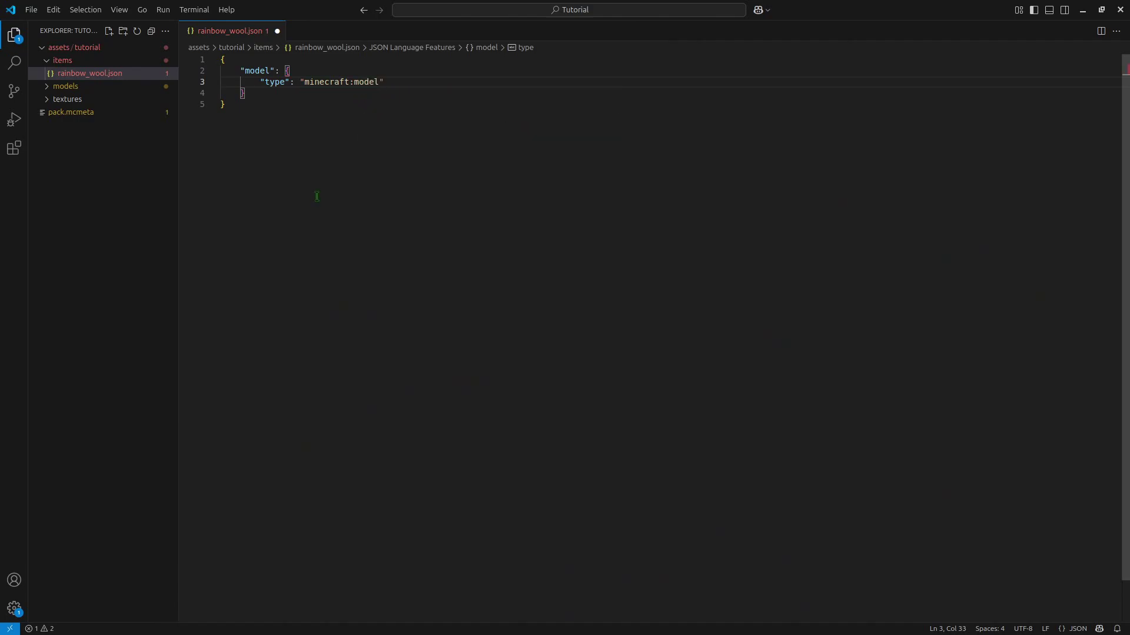
Inside the model object, add a "model" entry pointing to "tutorial:block/rainbow_wool"
{"action": "type", "text": ","}
{"action": "key", "text": "Return"}
{"action": "key", "text": "Return"}
{"action": "type", "text": "\"tuto"}
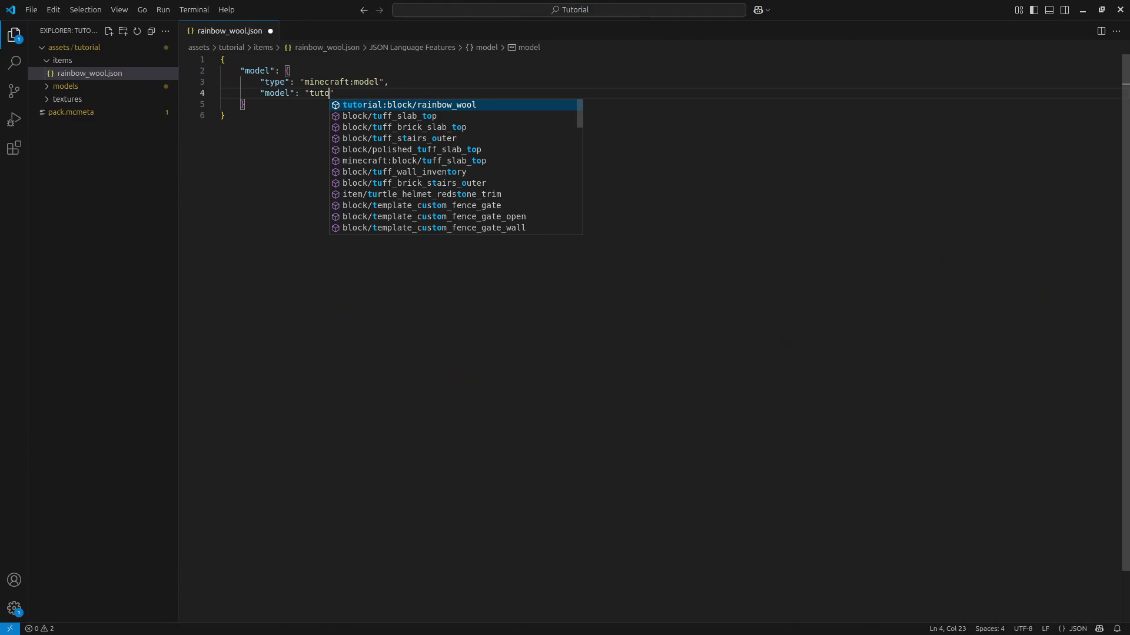
{"action": "key", "text": "Return"}
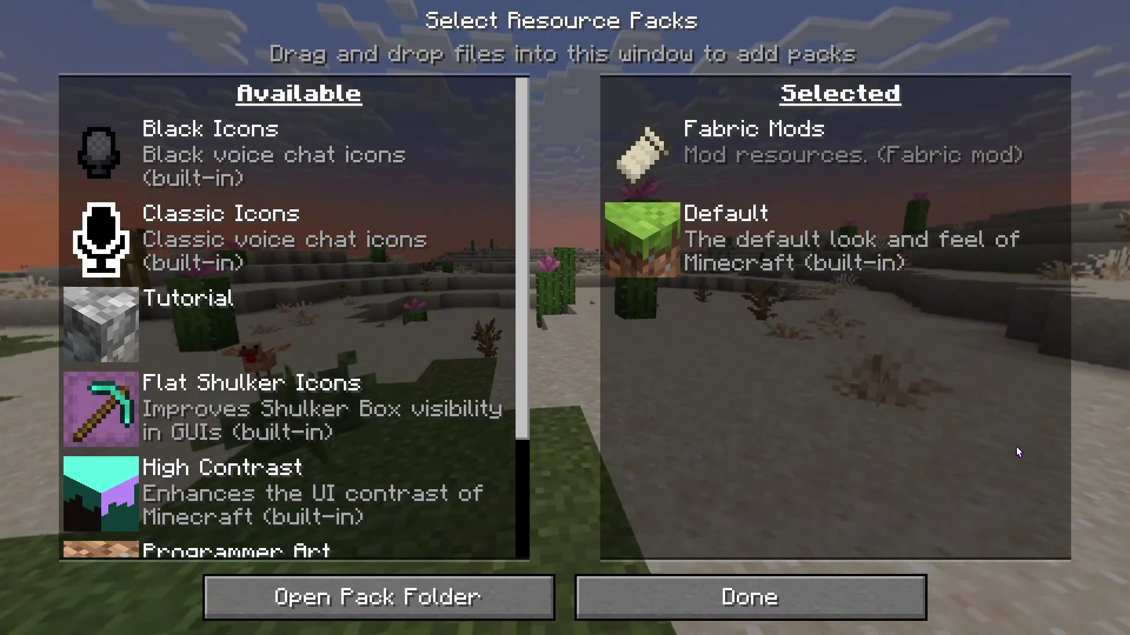
Switch to Minecraft, enable the Tutorial resource pack and open the world named Test
{"action": "left_click", "coordinate": [118, 320]}
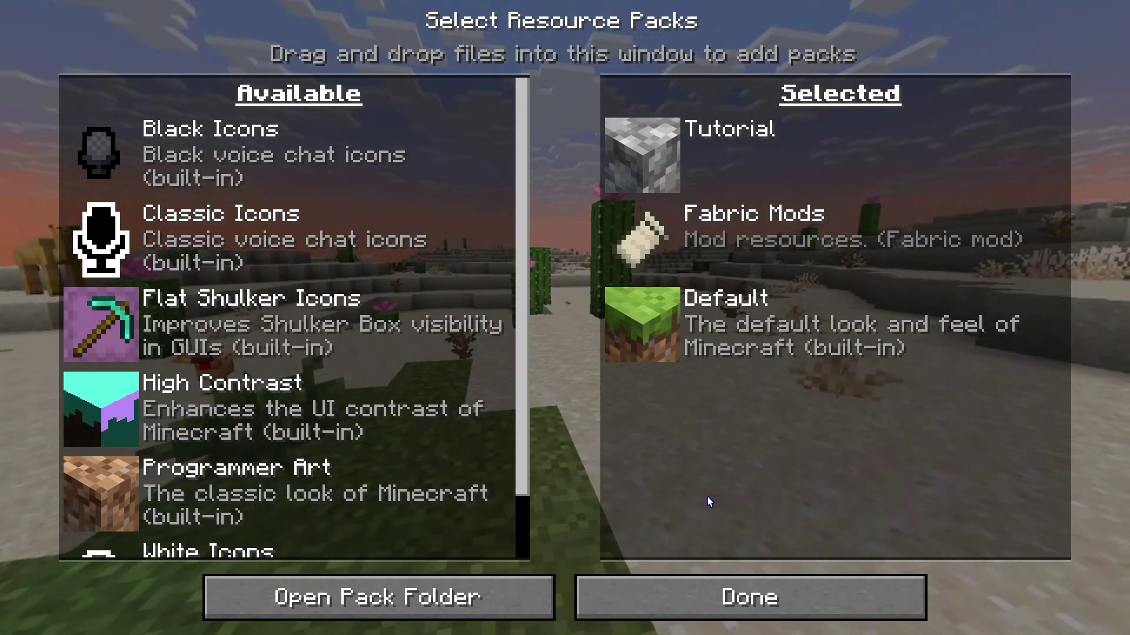
{"action": "left_click", "coordinate": [730, 601]}
{"action": "left_click", "coordinate": [729, 601]}
{"action": "left_click", "coordinate": [482, 283]}
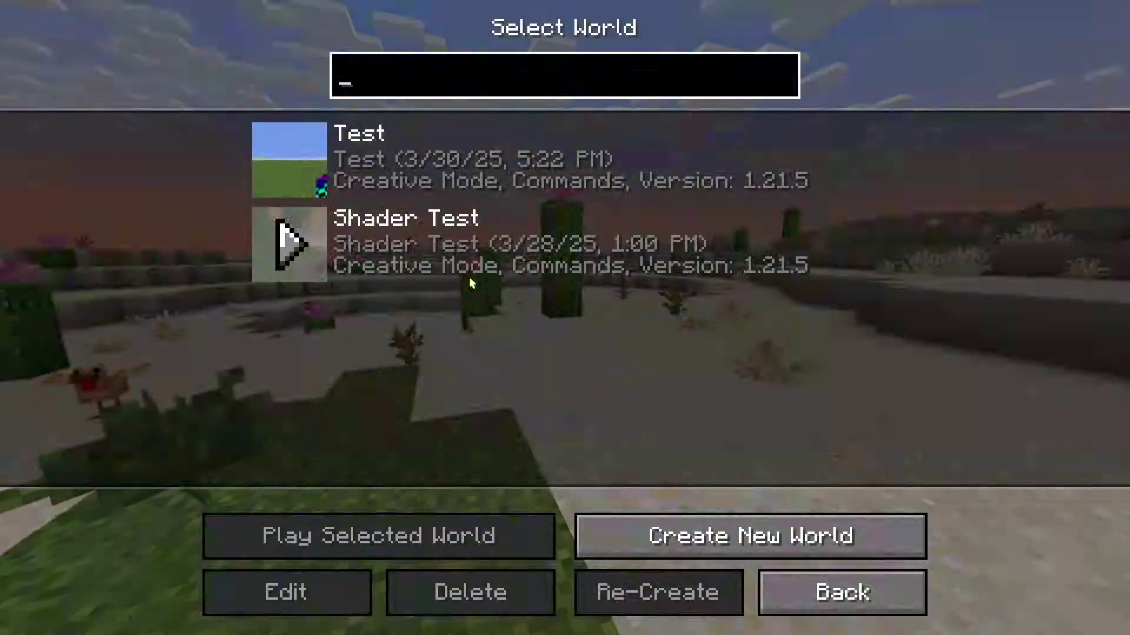
{"action": "left_click", "coordinate": [290, 159]}
Begin a /give command targeting the player, with minecraft:stick as the item
{"action": "key", "text": "slash"}
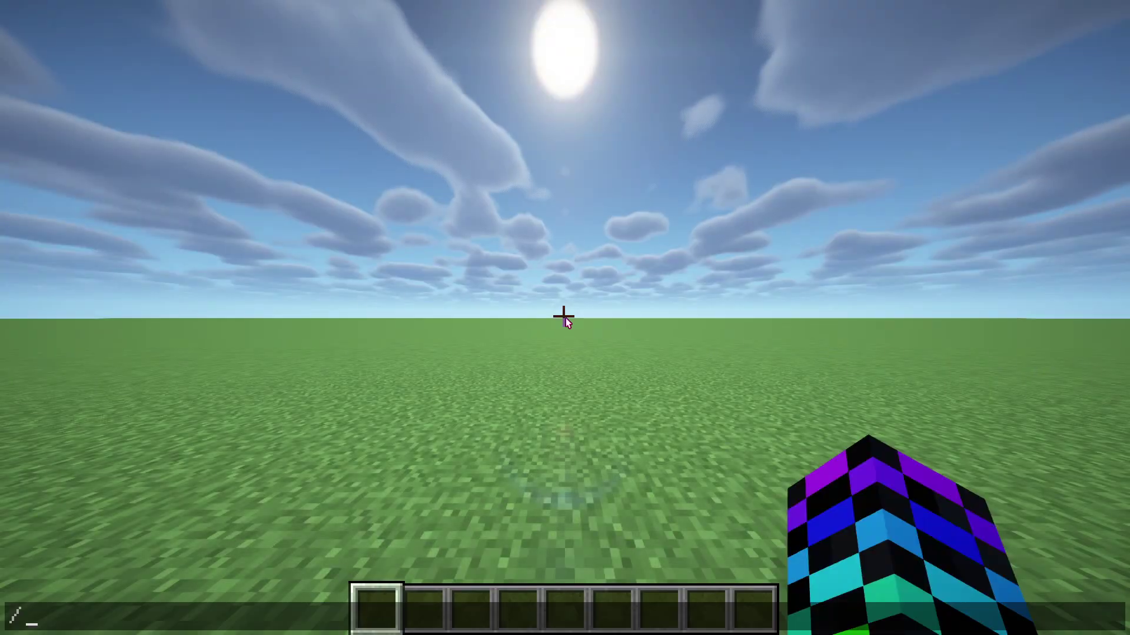
{"action": "type", "text": "give Tvs360 "}
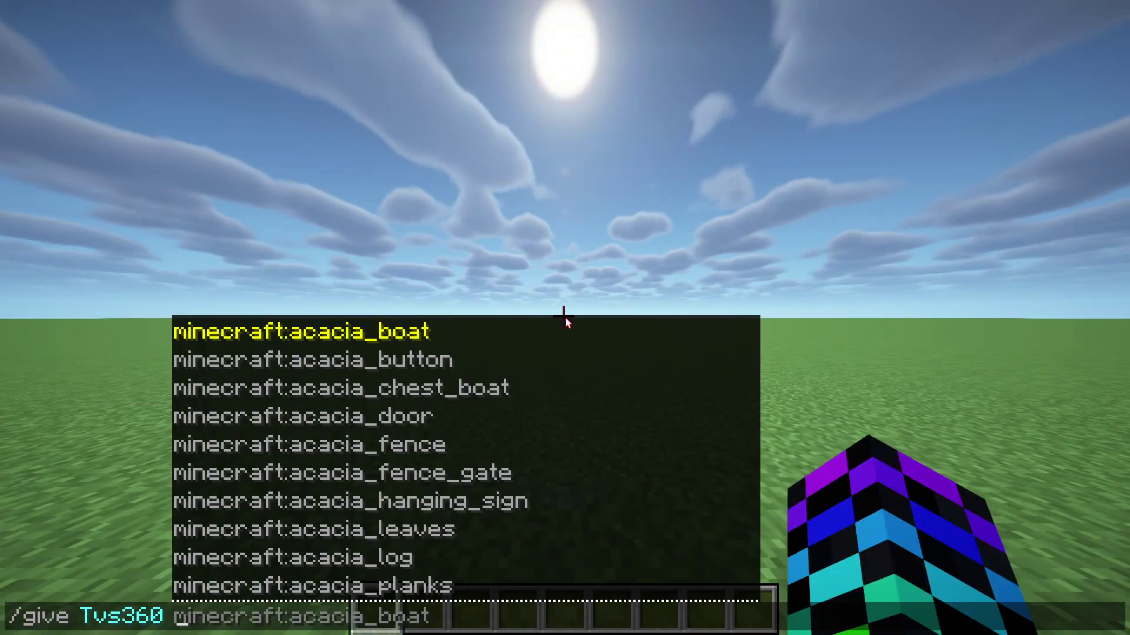
{"action": "type", "text": "minecraft:sti"}
{"action": "key", "text": "Tab"}
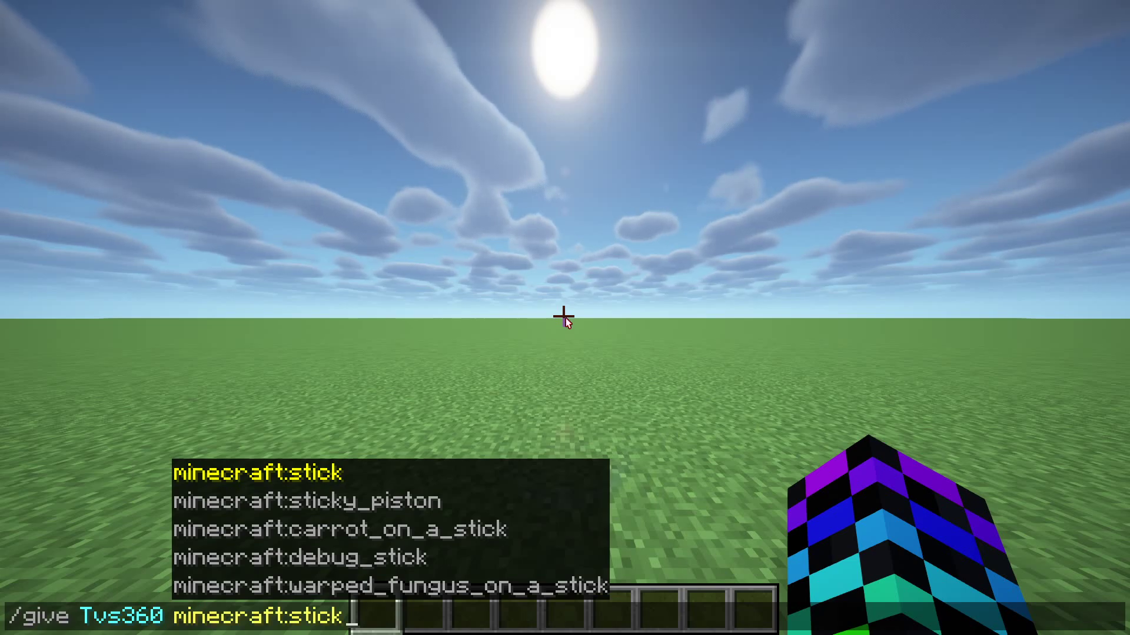
Add the component [minecraft:item_model="tutorial:rainbow_wool"] to the stick, run the command and check the item in the inventory
{"action": "type", "text": "["}
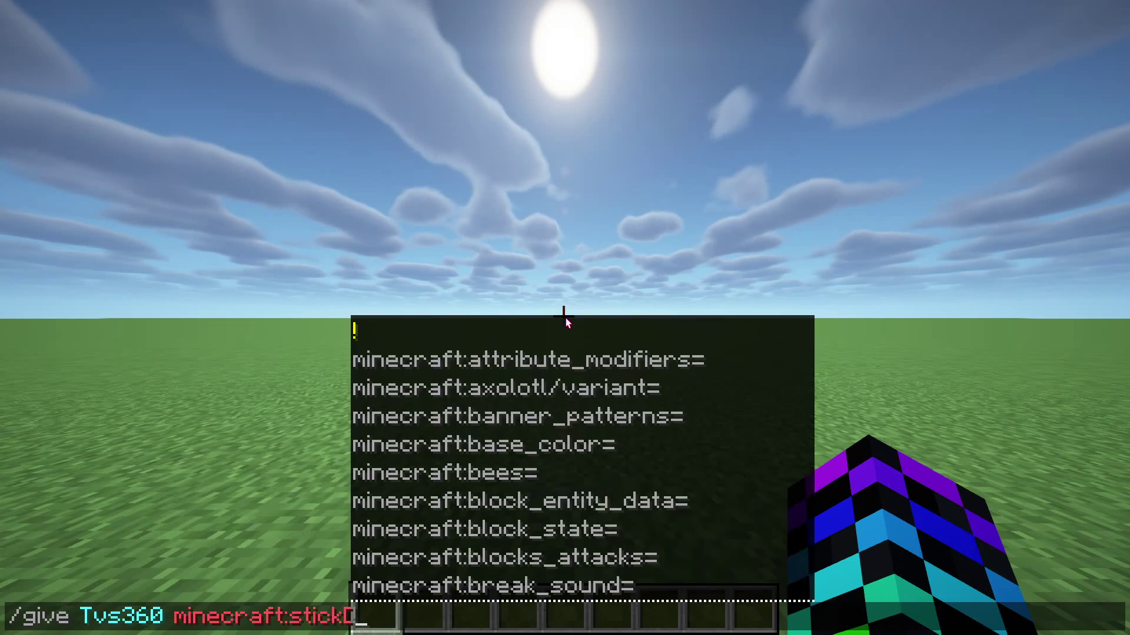
{"action": "scroll", "coordinate": [565, 317], "scroll_direction": "down", "scroll_amount": 10}
{"action": "type", "text": "item"}
{"action": "key", "text": "Tab"}
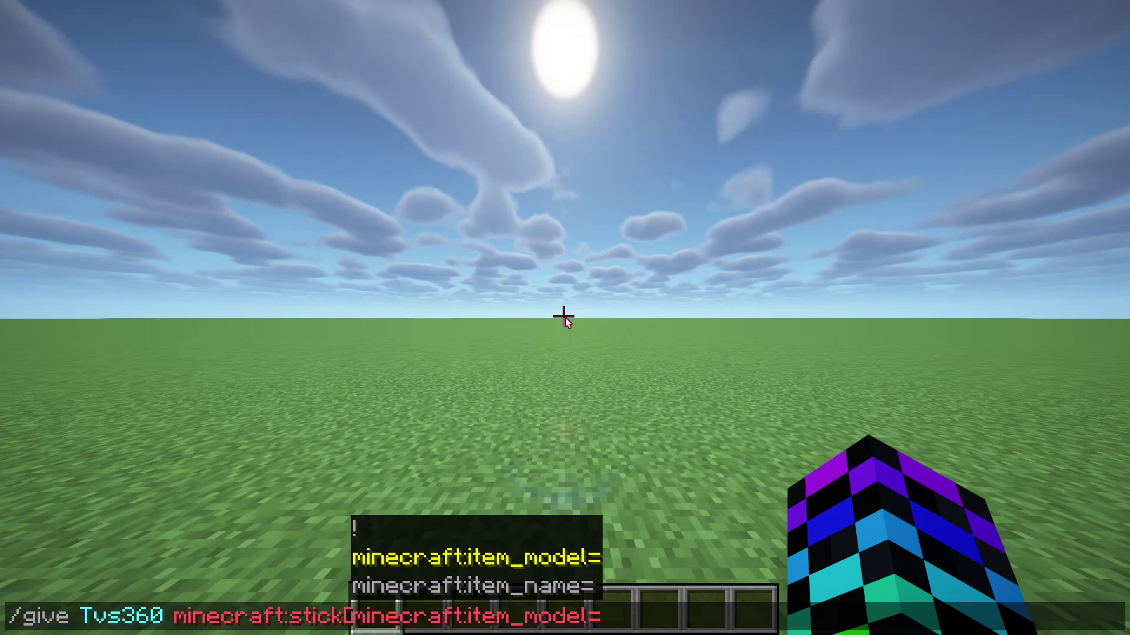
{"action": "type", "text": "\""}
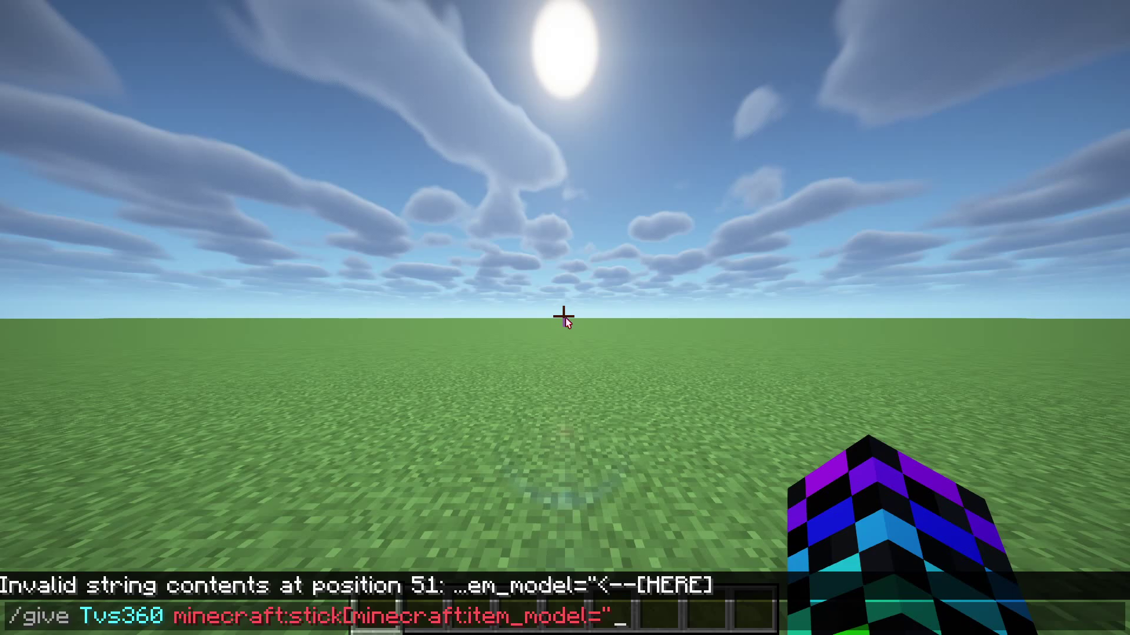
{"action": "type", "text": "tutorial"}
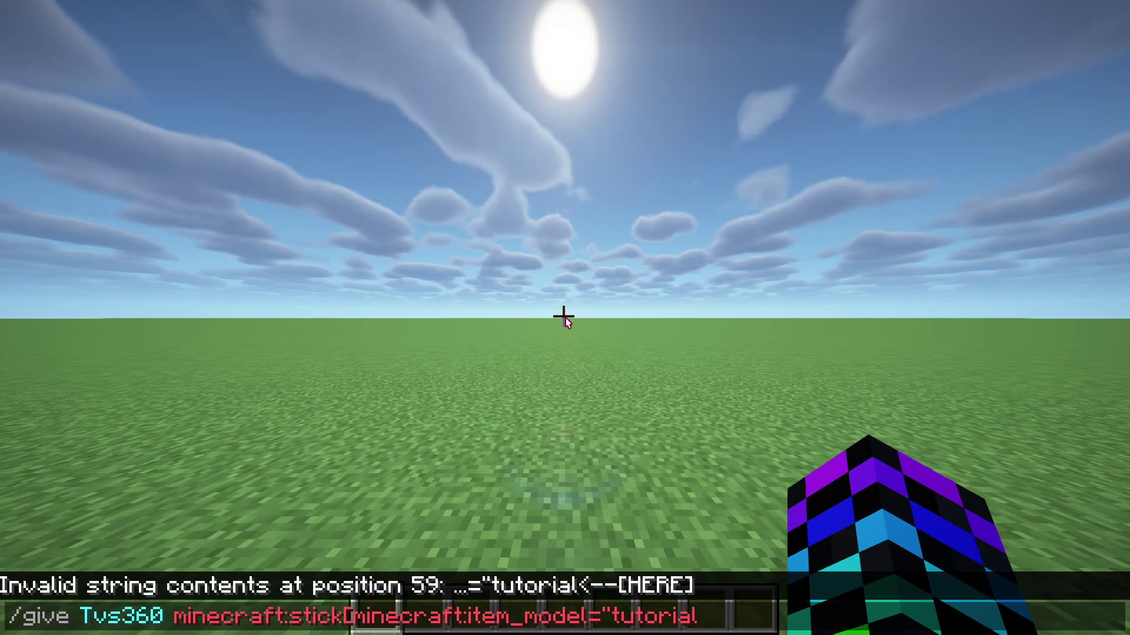
{"action": "type", "text": ":"}
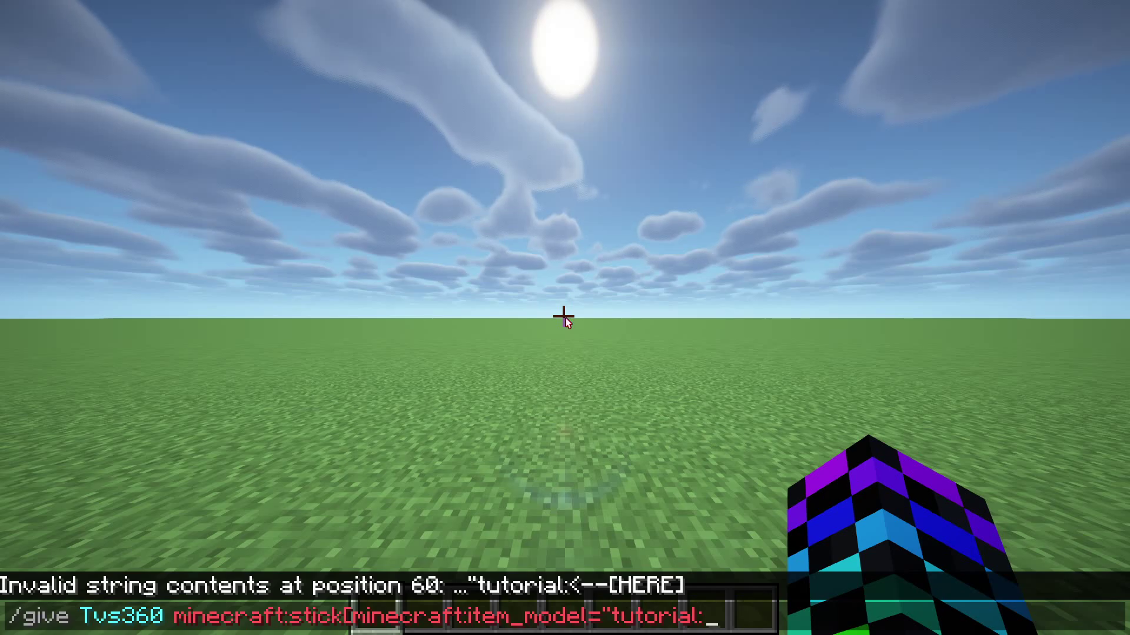
{"action": "type", "text": "rainbow"}
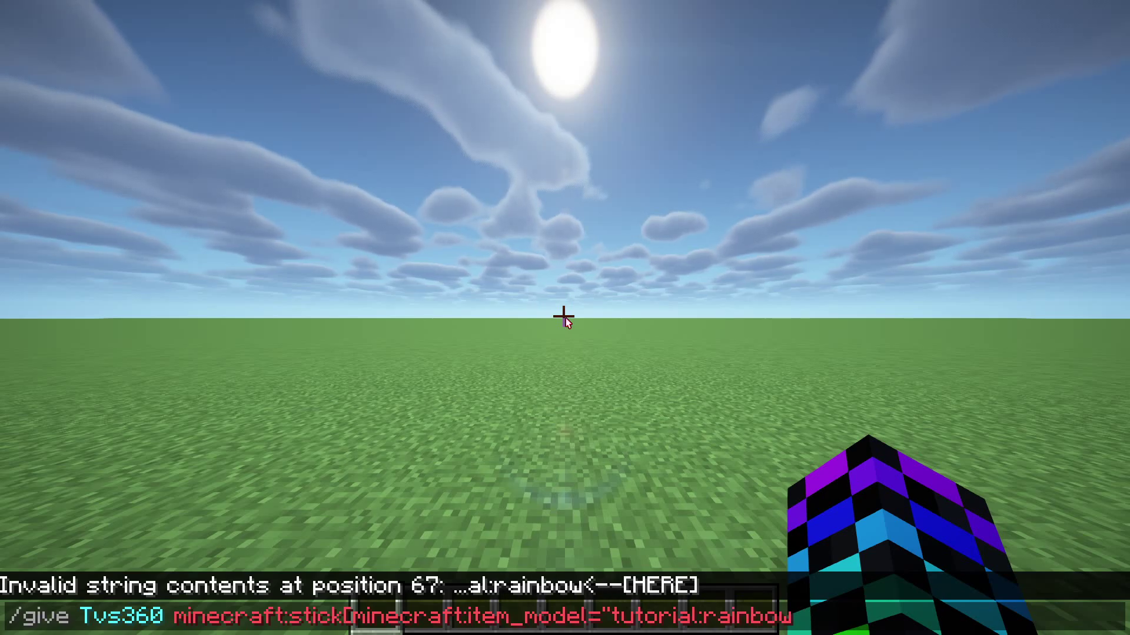
{"action": "type", "text": "_wool\"]"}
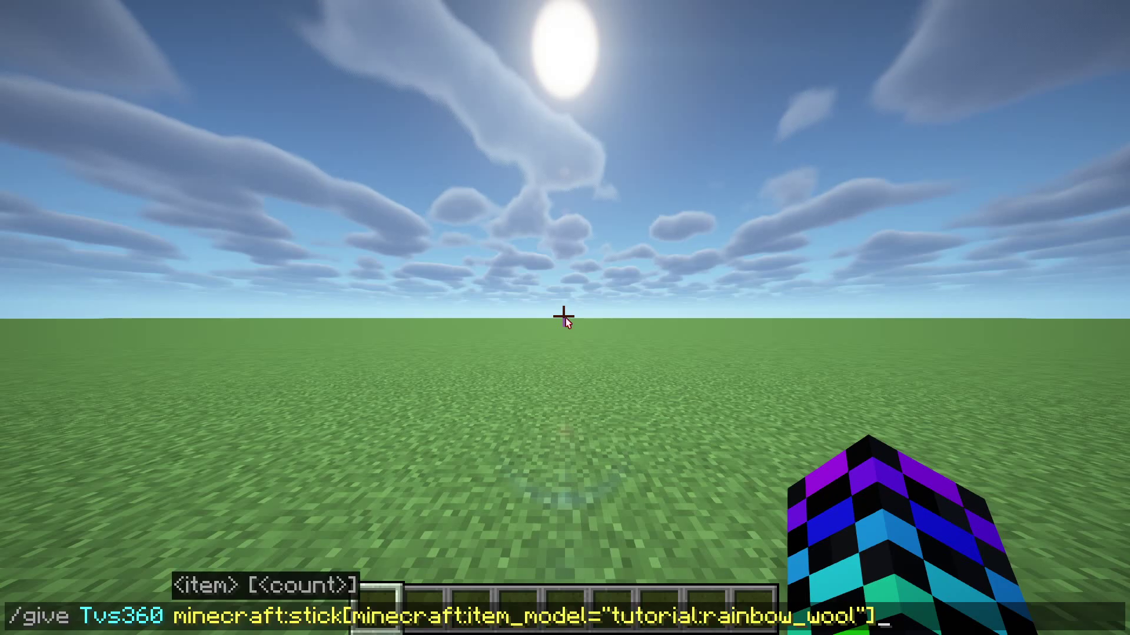
{"action": "key", "text": "Return"}
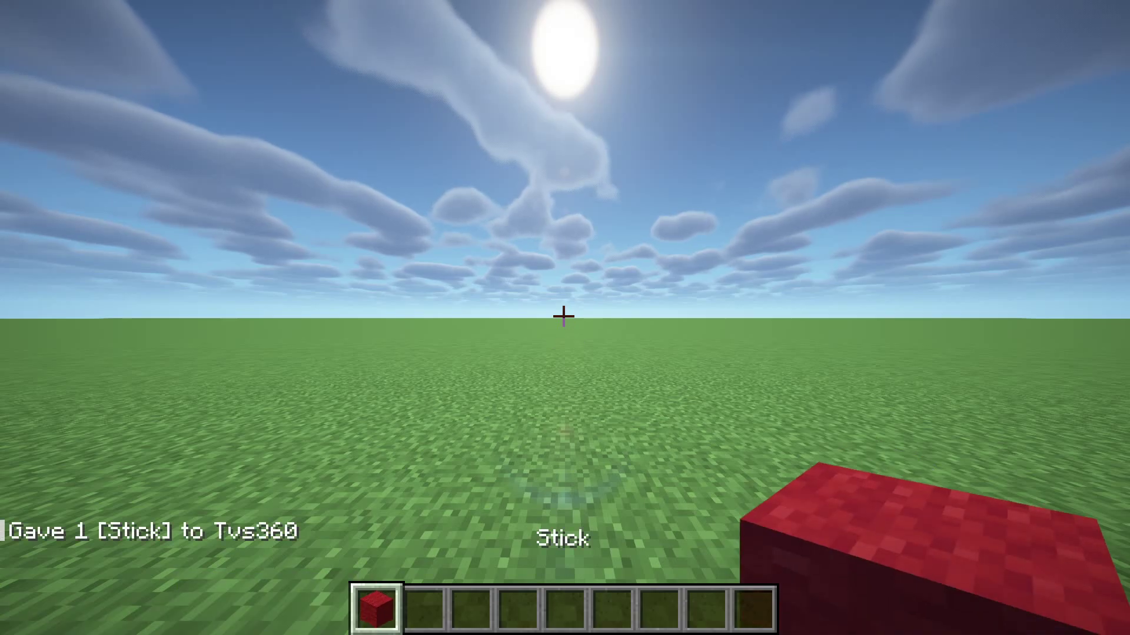
{"action": "key", "text": "e"}
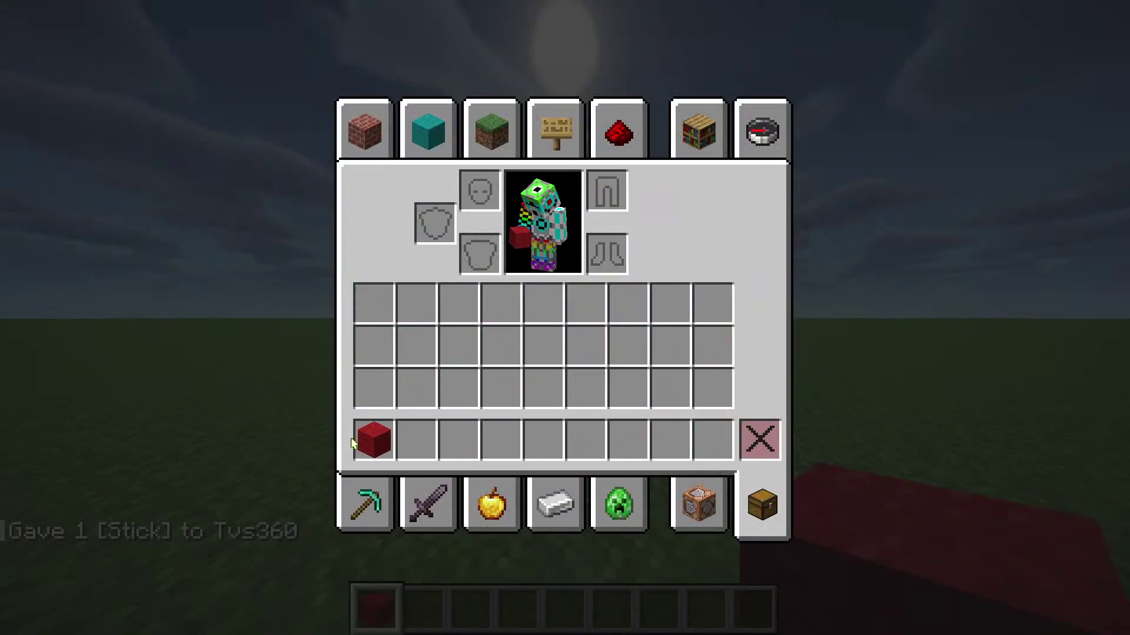
{"action": "key", "text": "e"}
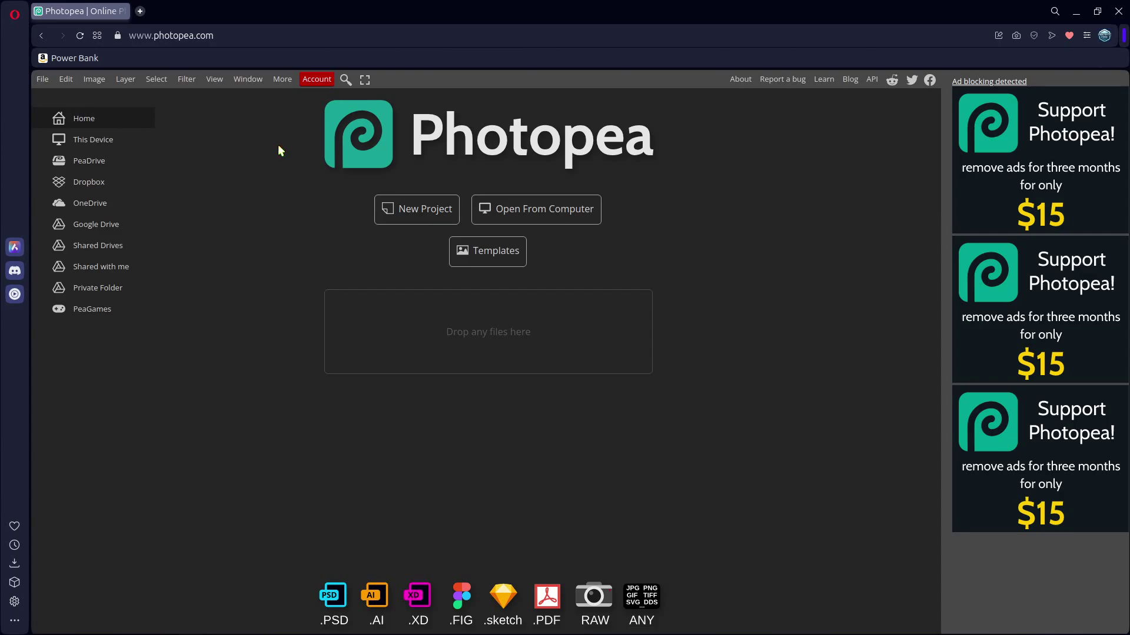
Switch to Photopea and open rainbow_wool.png from the Tutorial pack's texture folders
{"action": "left_click", "coordinate": [570, 220]}
{"action": "double_click", "coordinate": [326, 167]}
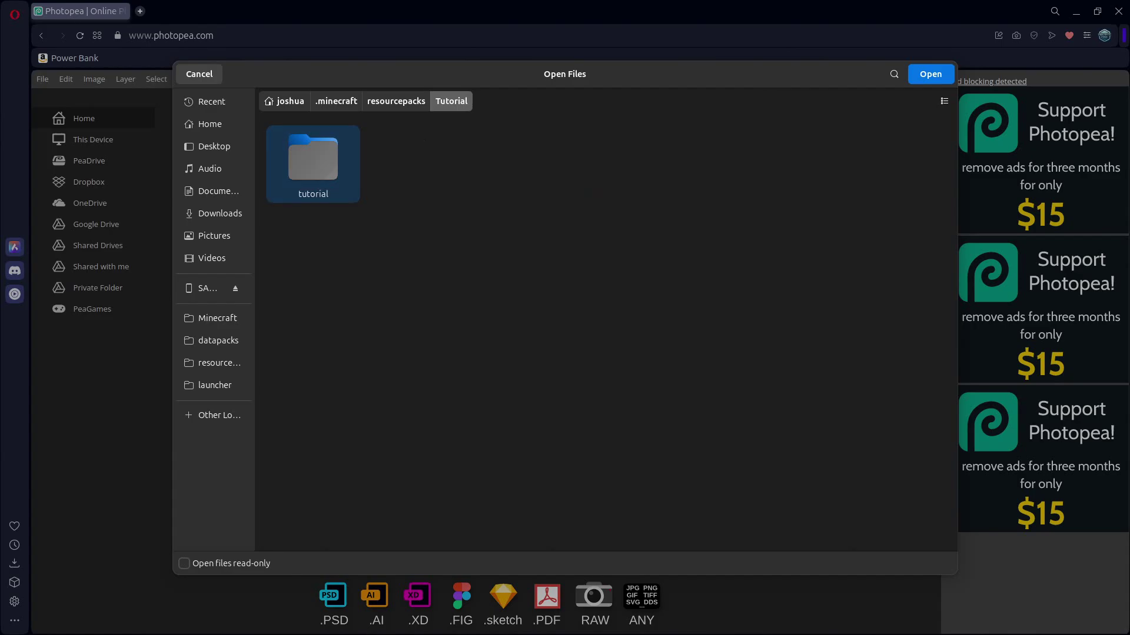
{"action": "double_click", "coordinate": [320, 171]}
{"action": "double_click", "coordinate": [319, 171]}
{"action": "left_click", "coordinate": [487, 170]}
{"action": "double_click", "coordinate": [487, 171]}
{"action": "double_click", "coordinate": [334, 168]}
{"action": "double_click", "coordinate": [330, 183]}
{"action": "scroll", "coordinate": [410, 387], "scroll_direction": "up", "scroll_amount": 5}
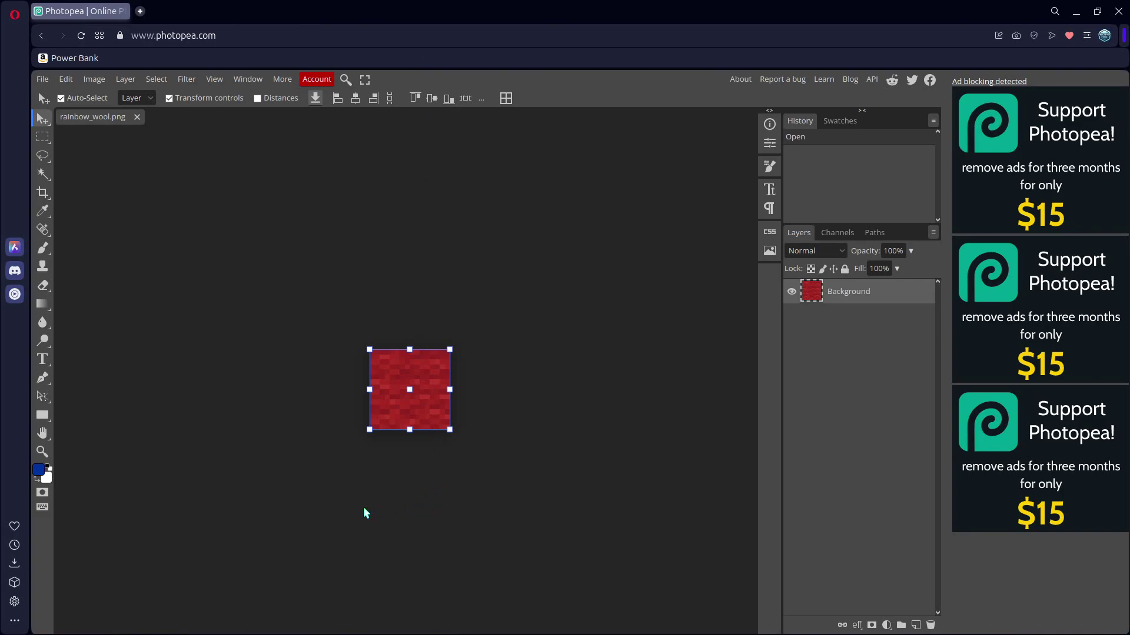
Set the Crop tool to Fixed Size with a width of 16 and a height of 256
{"action": "left_click", "coordinate": [47, 197]}
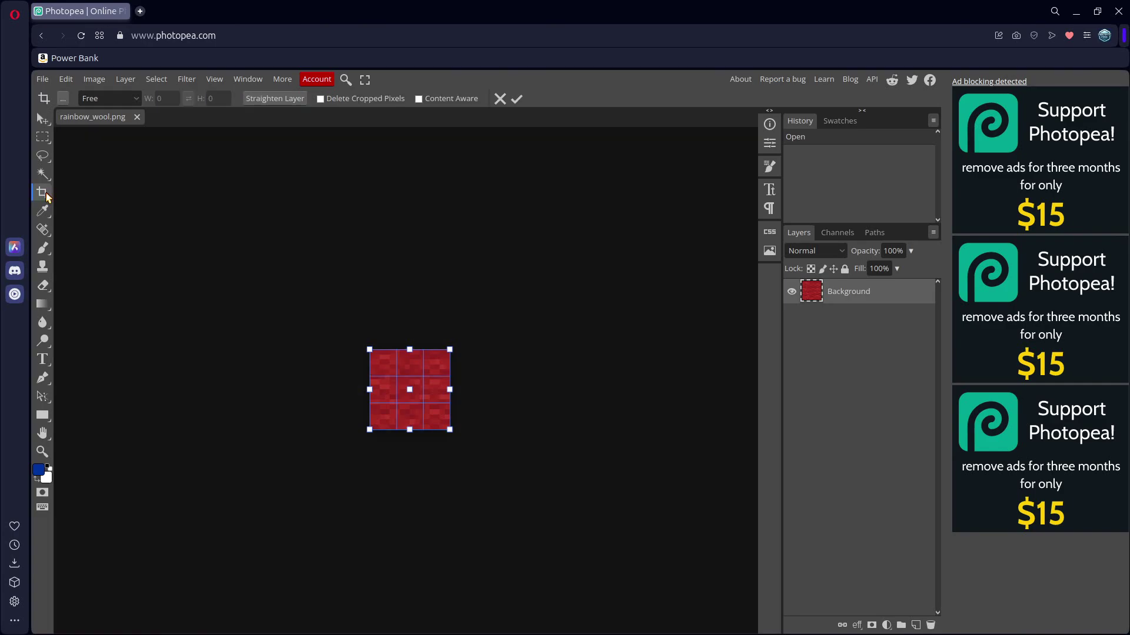
{"action": "left_click", "coordinate": [104, 100]}
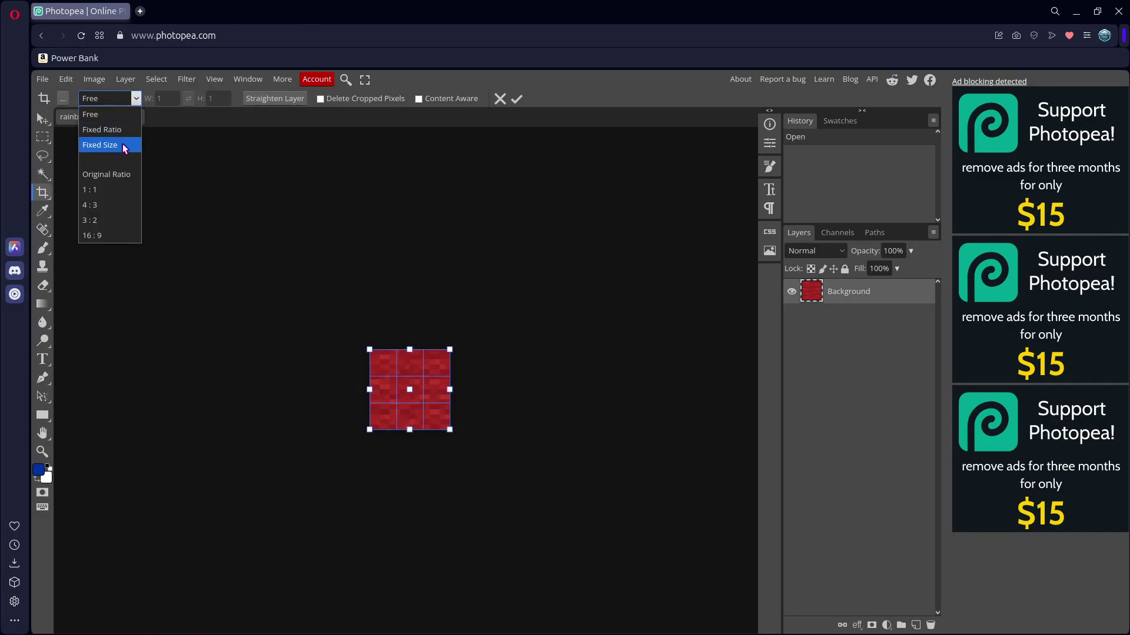
{"action": "left_click", "coordinate": [100, 145]}
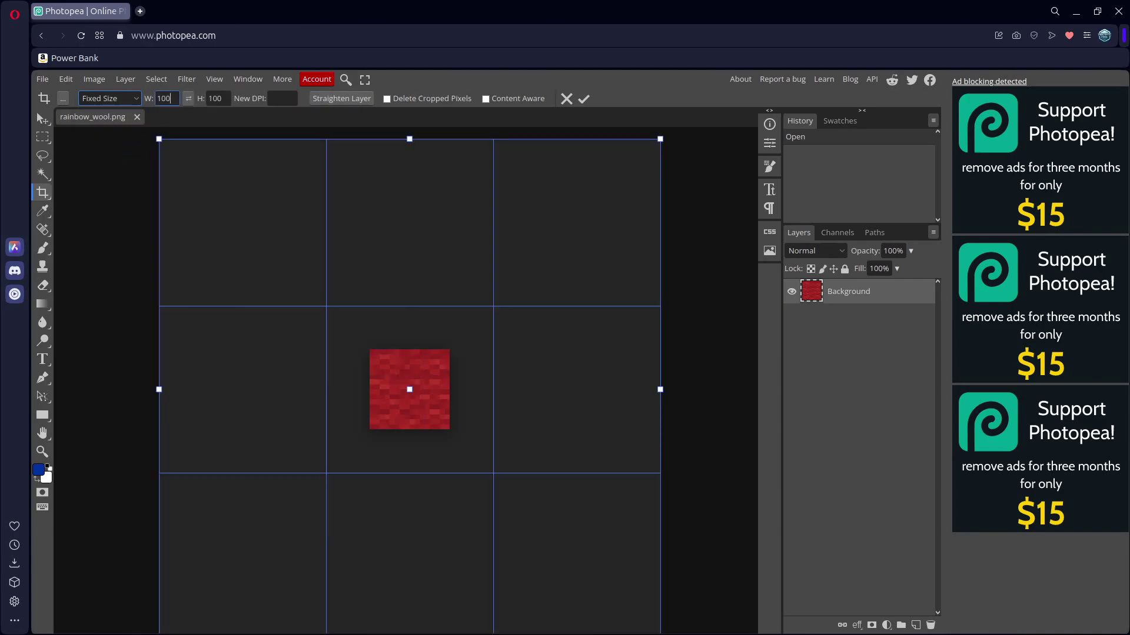
{"action": "key", "text": "Tab"}
{"action": "type", "text": "16"}
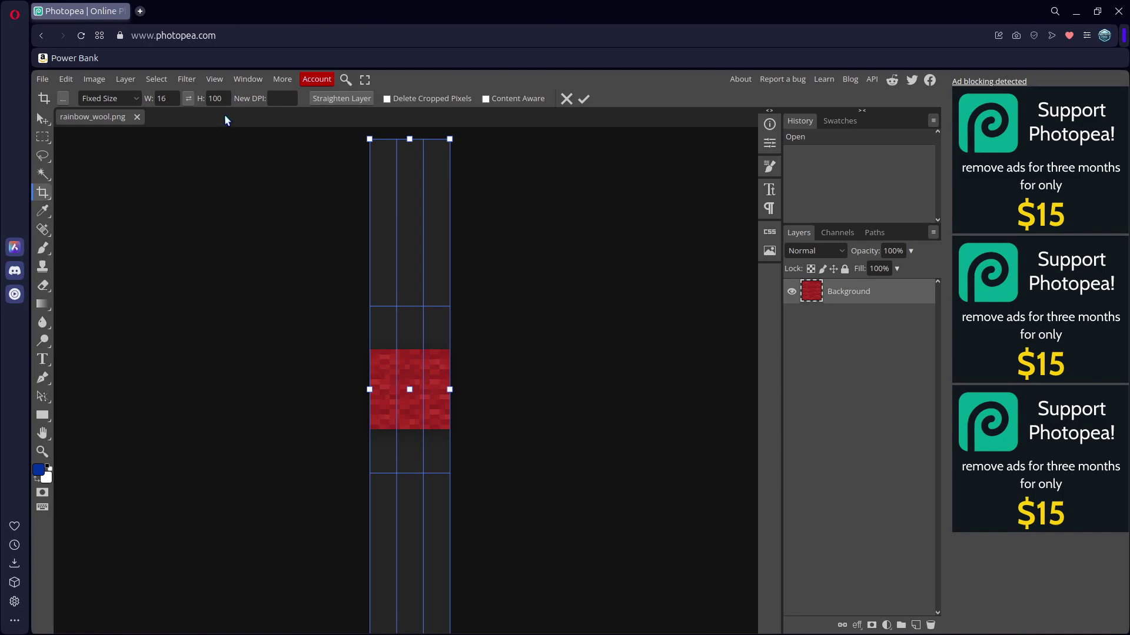
{"action": "left_click", "coordinate": [215, 98]}
{"action": "type", "text": "256"}
{"action": "key", "text": "Return"}
Align the crop frame's lower edge with the wool texture's lower edge, apply the crop and activate the Move tool
{"action": "left_click_drag", "start_coordinate": [331, 499], "coordinate": [450, 430]}
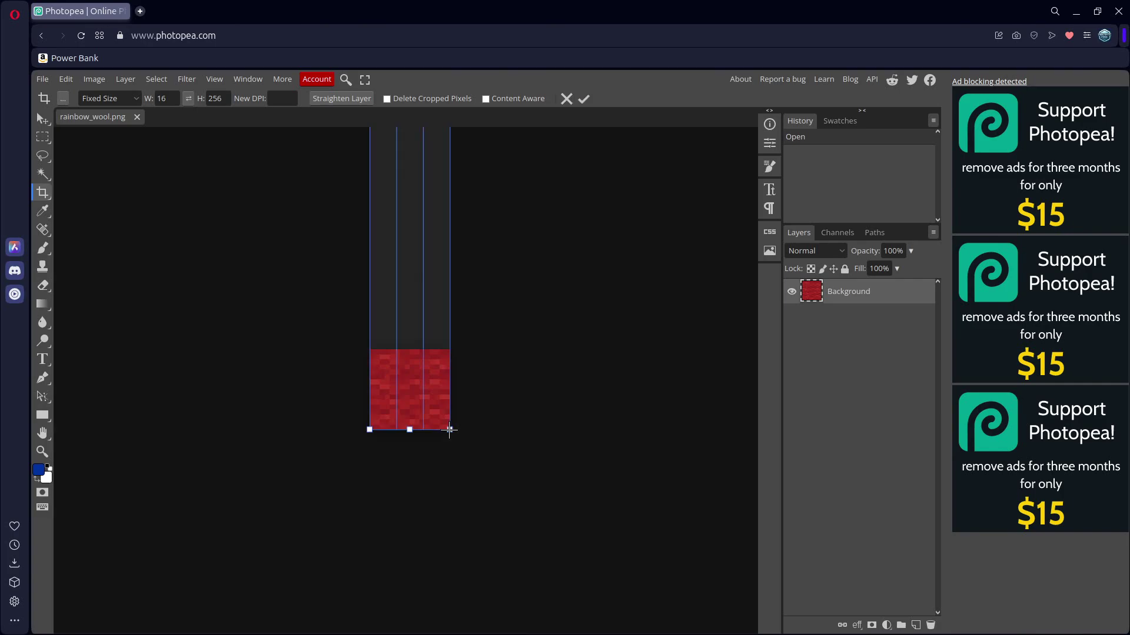
{"action": "left_click", "coordinate": [584, 98]}
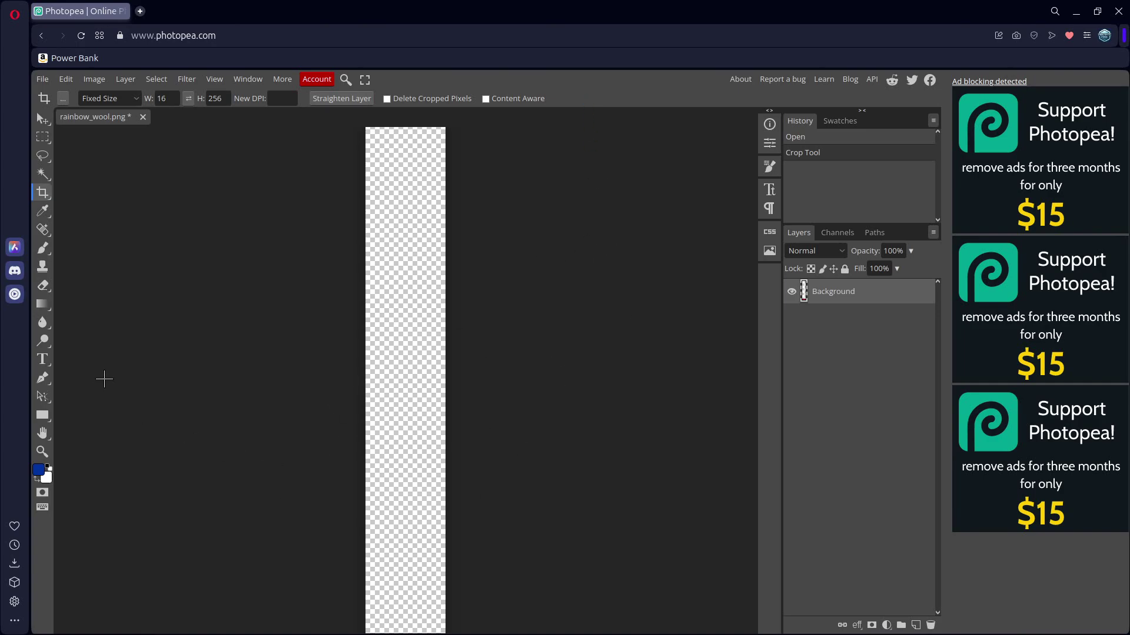
{"action": "left_click", "coordinate": [43, 119]}
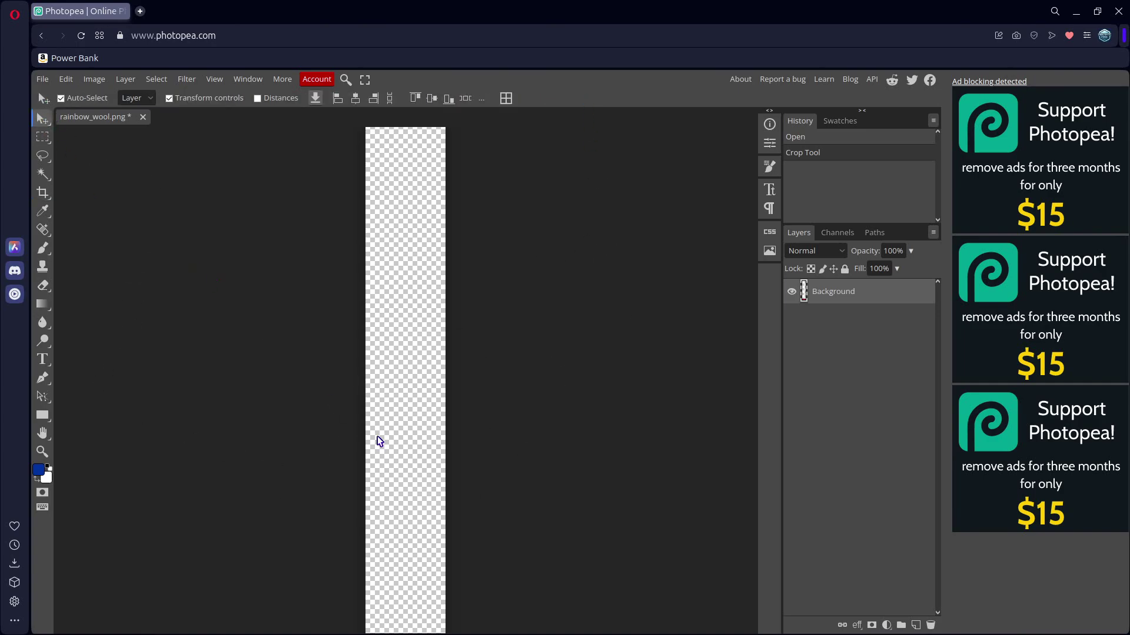
Open and place every wool texture except red_wool.png from the Desktop Wool folder as layers in the rainbow_wool document
{"action": "key", "text": "ctrl+v"}
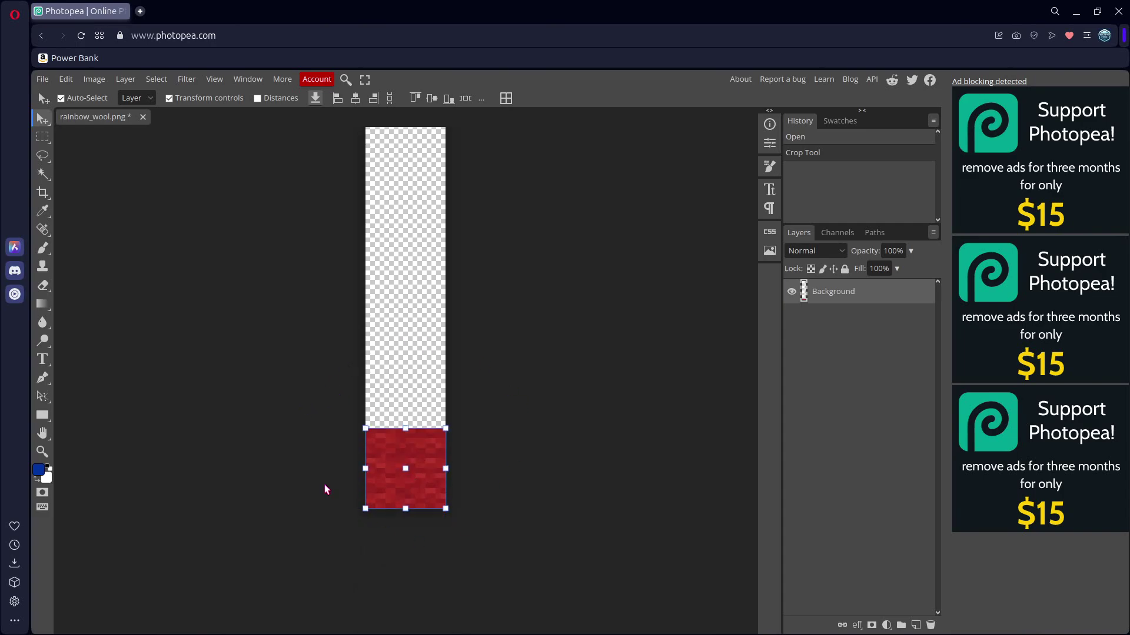
{"action": "left_click", "coordinate": [532, 425]}
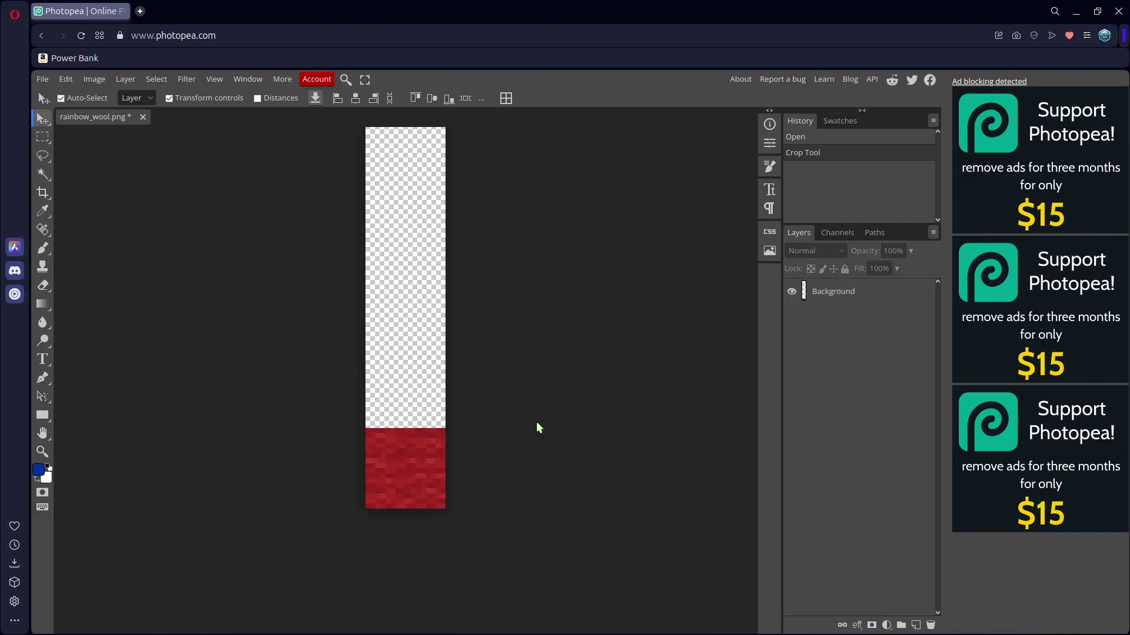
{"action": "left_click", "coordinate": [42, 80]}
{"action": "left_click", "coordinate": [105, 139]}
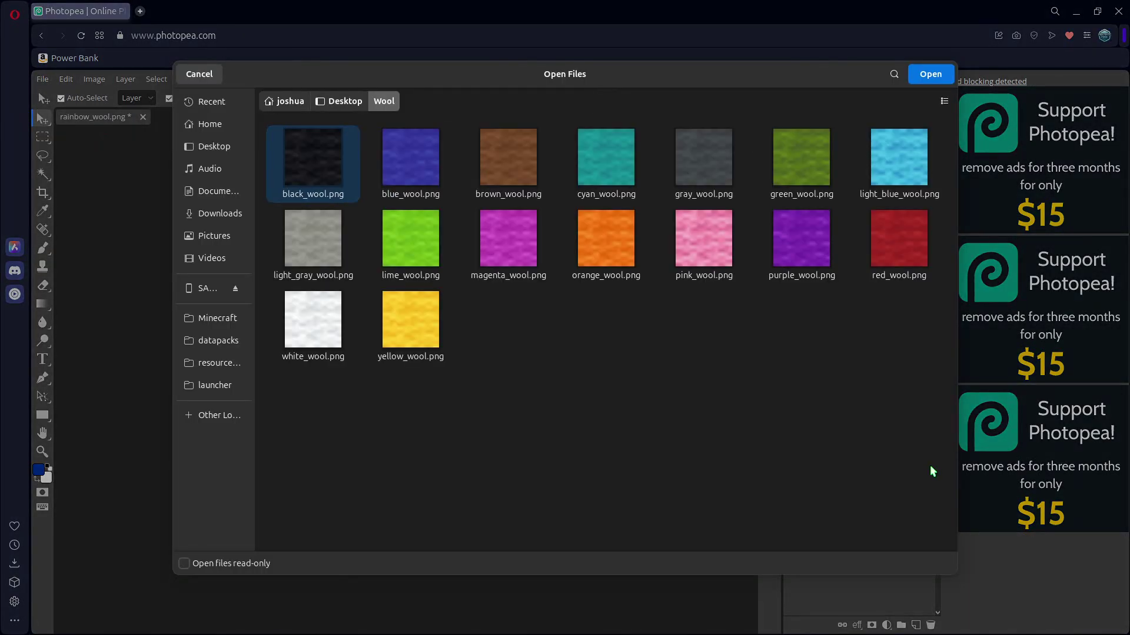
{"action": "left_click_drag", "start_coordinate": [930, 467], "coordinate": [654, 374]}
{"action": "left_click_drag", "start_coordinate": [800, 403], "coordinate": [298, 139]}
{"action": "left_click", "coordinate": [915, 159], "text": "ctrl"}
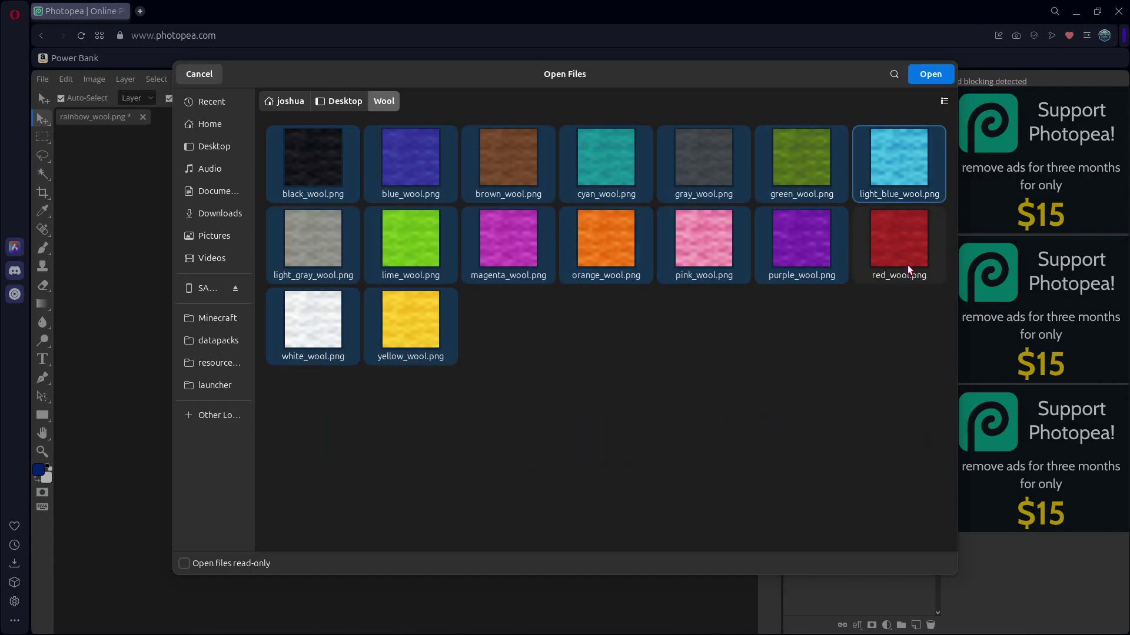
{"action": "key", "text": "Return"}
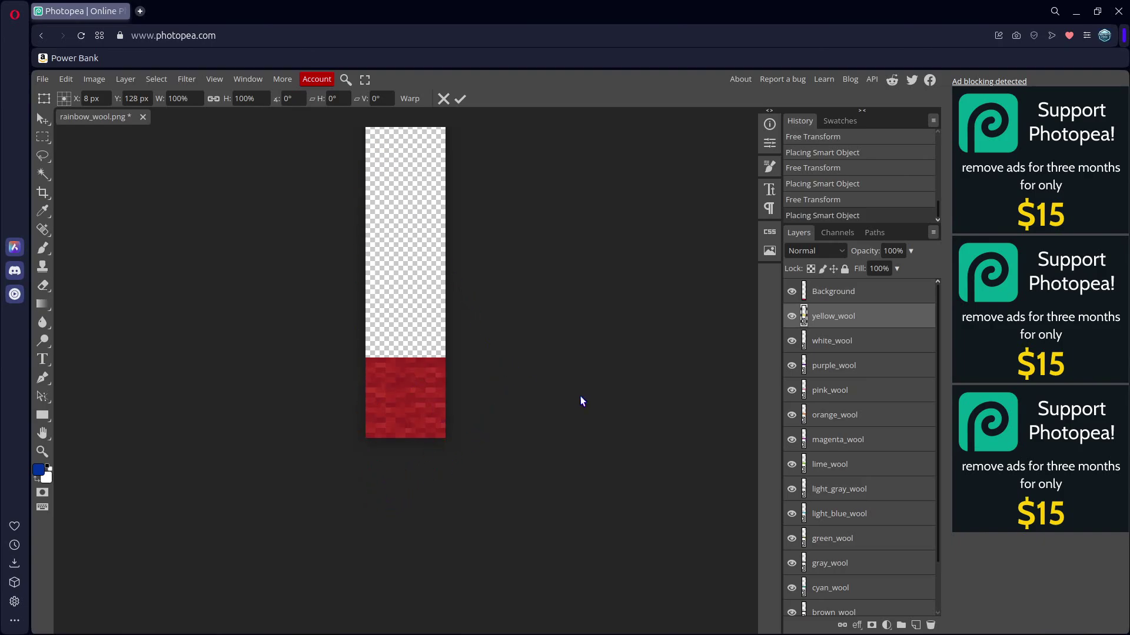
Move the red wool on the Background layer to the very top of the 16×256 strip
{"action": "left_click", "coordinate": [838, 299]}
{"action": "left_click_drag", "start_coordinate": [430, 542], "coordinate": [442, 565]}
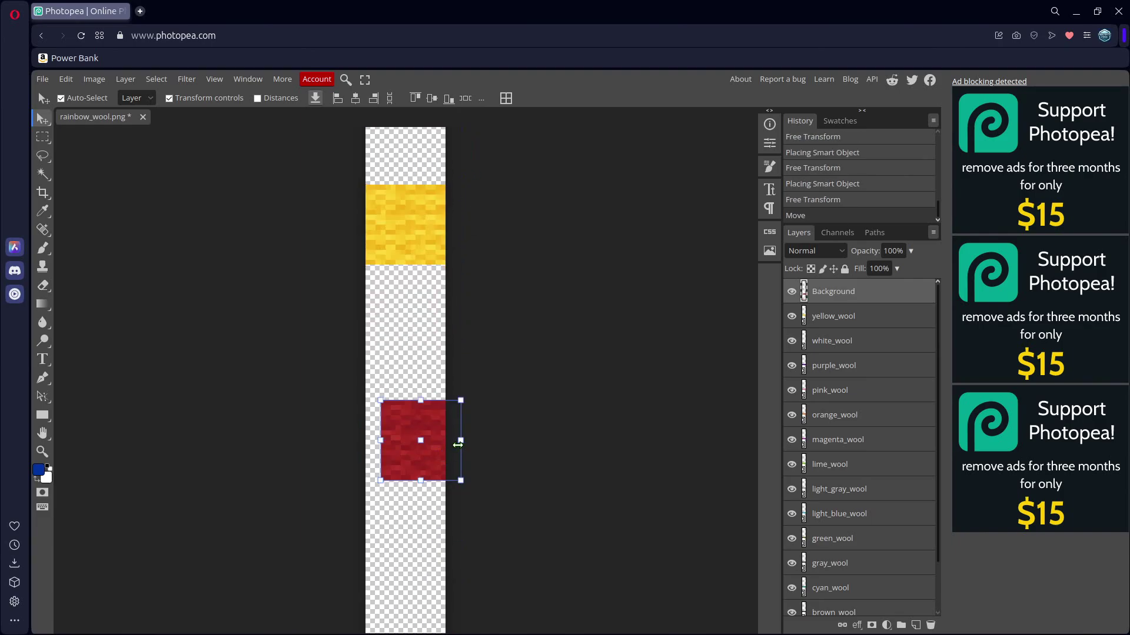
{"action": "scroll", "coordinate": [511, 451], "scroll_direction": "down", "scroll_amount": 5}
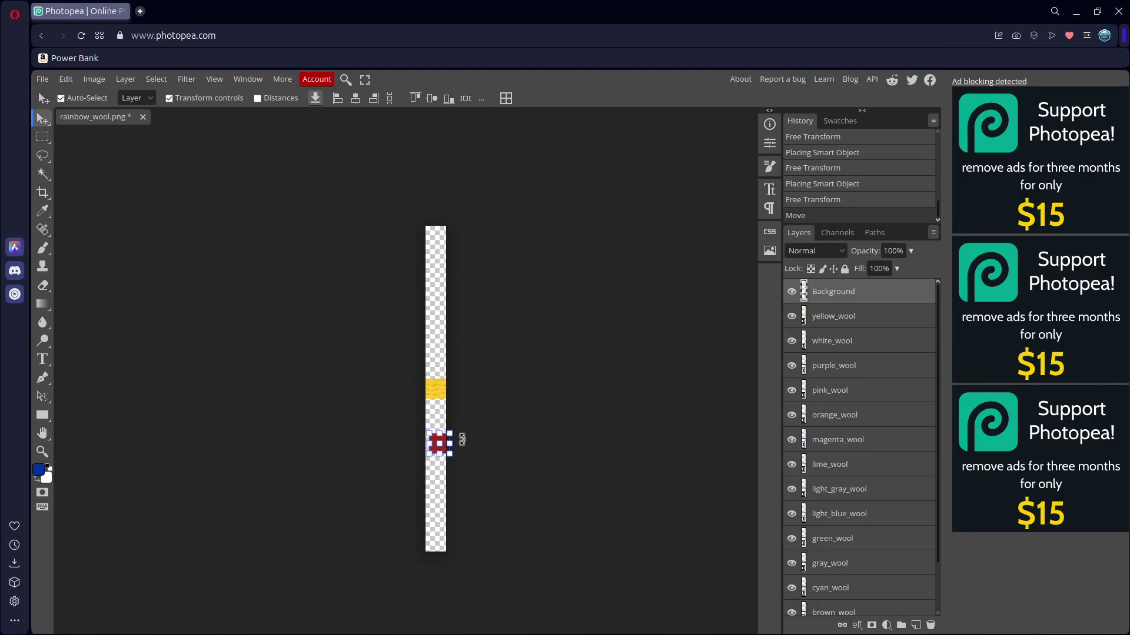
{"action": "left_click_drag", "start_coordinate": [445, 445], "coordinate": [442, 235]}
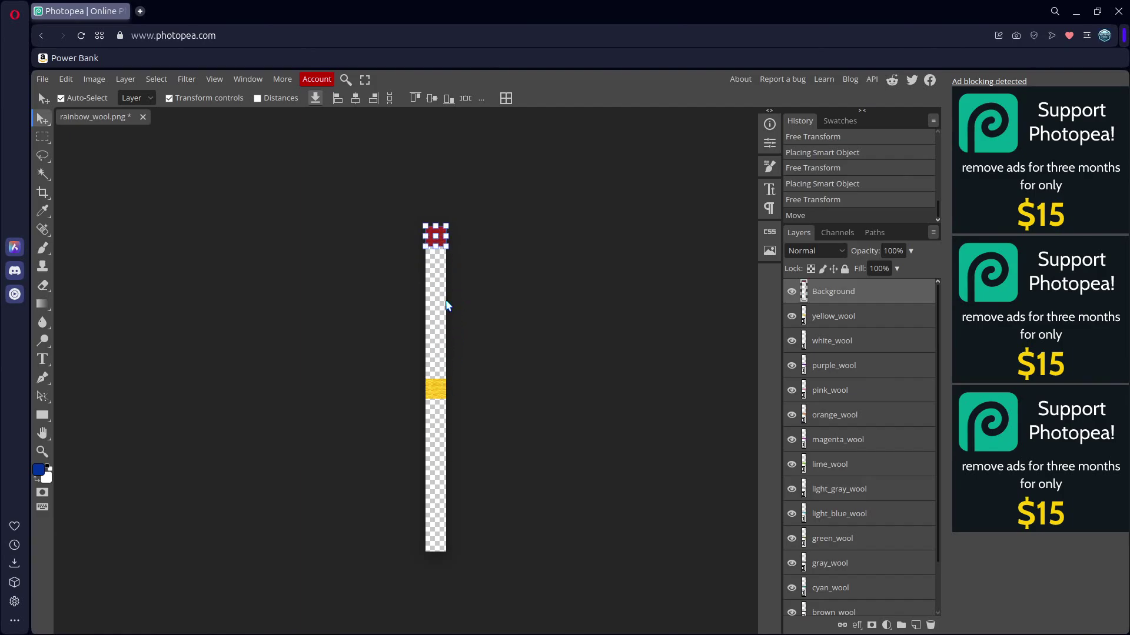
{"action": "scroll", "coordinate": [436, 312], "scroll_direction": "up", "scroll_amount": 4}
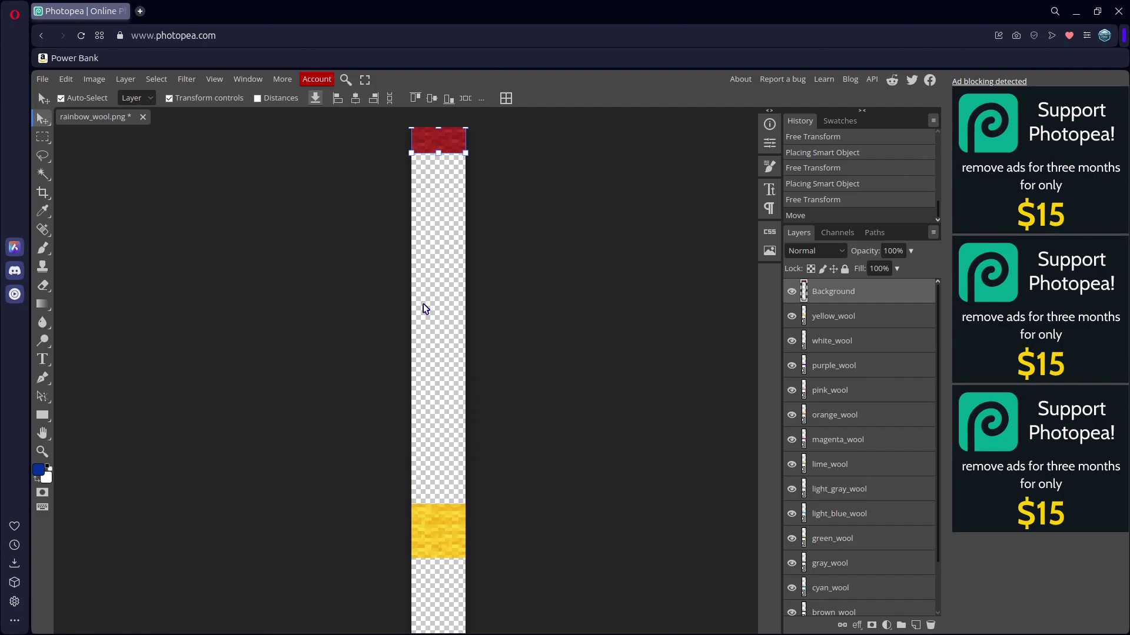
Reorder orange_wool above yellow_wool, then stack the orange and yellow textures directly below the red one on the strip
{"action": "left_click", "coordinate": [895, 417]}
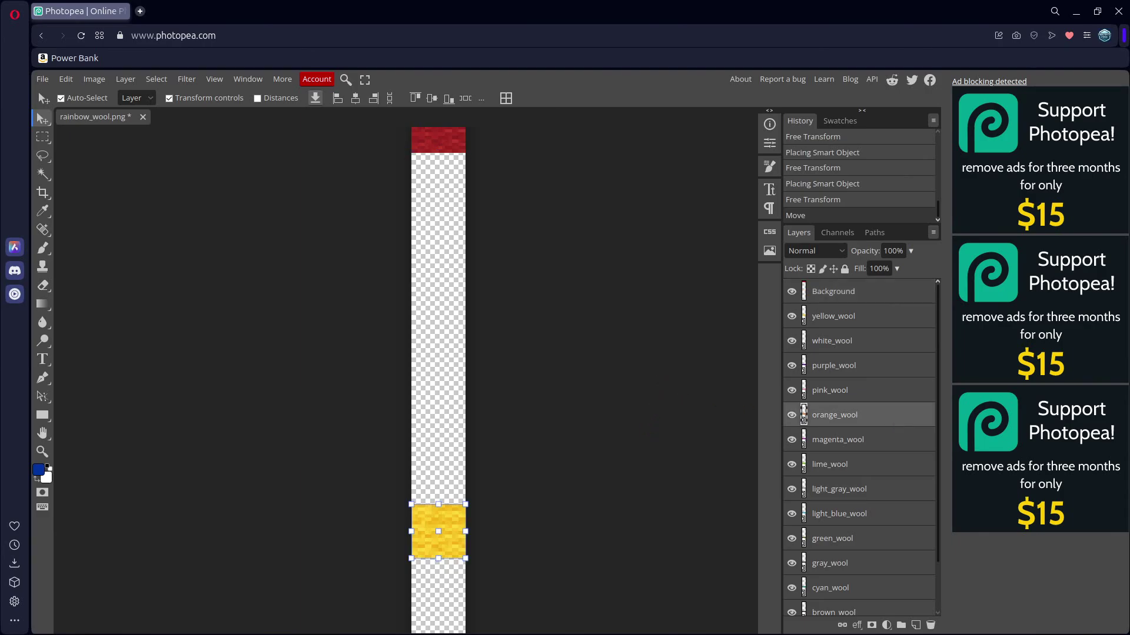
{"action": "left_click_drag", "start_coordinate": [440, 525], "coordinate": [450, 398]}
{"action": "key", "text": "ctrl+z"}
{"action": "left_click_drag", "start_coordinate": [844, 419], "coordinate": [876, 313]}
{"action": "left_click_drag", "start_coordinate": [445, 523], "coordinate": [444, 173]}
{"action": "left_click", "coordinate": [553, 468]}
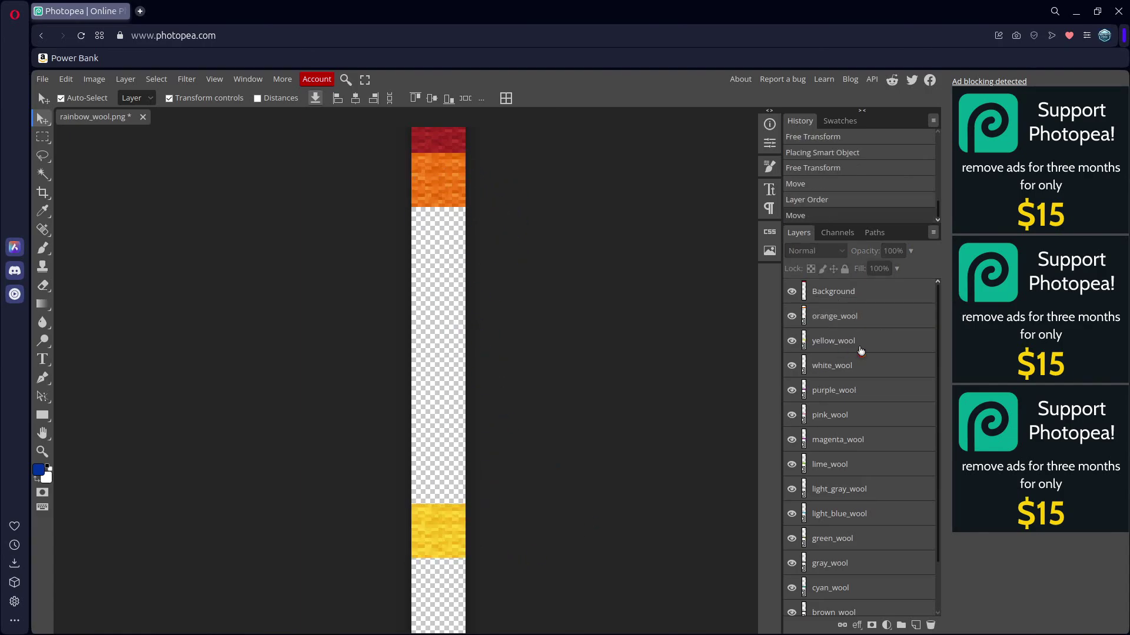
{"action": "left_click", "coordinate": [850, 346]}
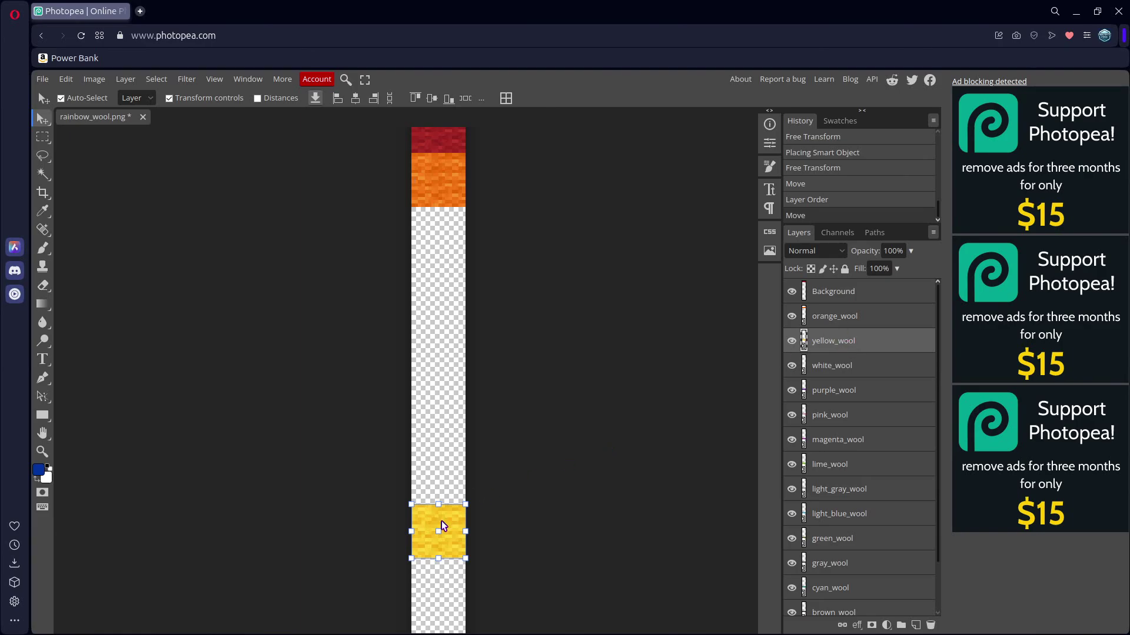
{"action": "left_click_drag", "start_coordinate": [444, 525], "coordinate": [450, 225]}
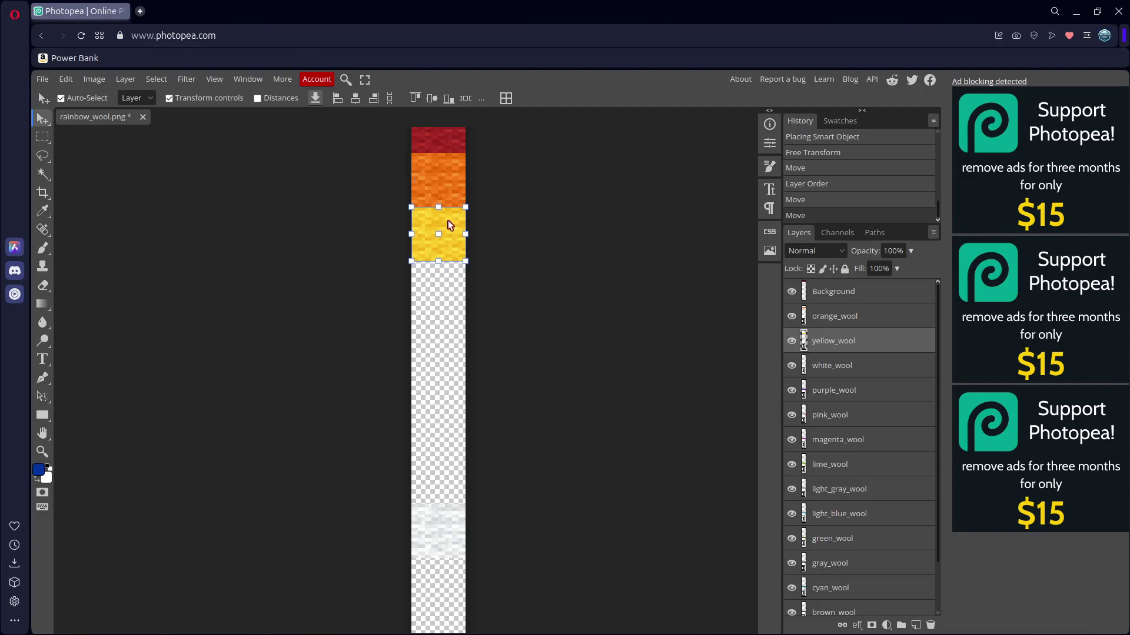
Reorder lime_wool and green_wool below yellow_wool in the layer stack and place their textures in that order under the yellow one
{"action": "left_click_drag", "start_coordinate": [849, 470], "coordinate": [889, 369]}
{"action": "left_click_drag", "start_coordinate": [442, 517], "coordinate": [446, 277]}
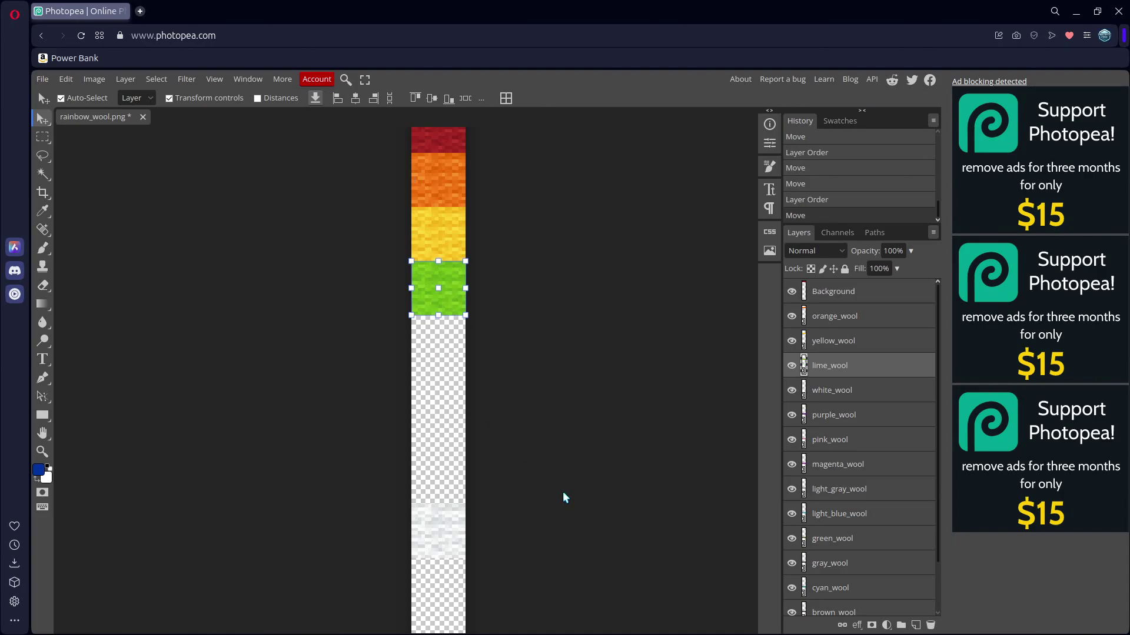
{"action": "left_click_drag", "start_coordinate": [881, 550], "coordinate": [888, 380]}
{"action": "left_click_drag", "start_coordinate": [446, 527], "coordinate": [445, 337]}
{"action": "scroll", "coordinate": [873, 503], "scroll_direction": "down", "scroll_amount": 2}
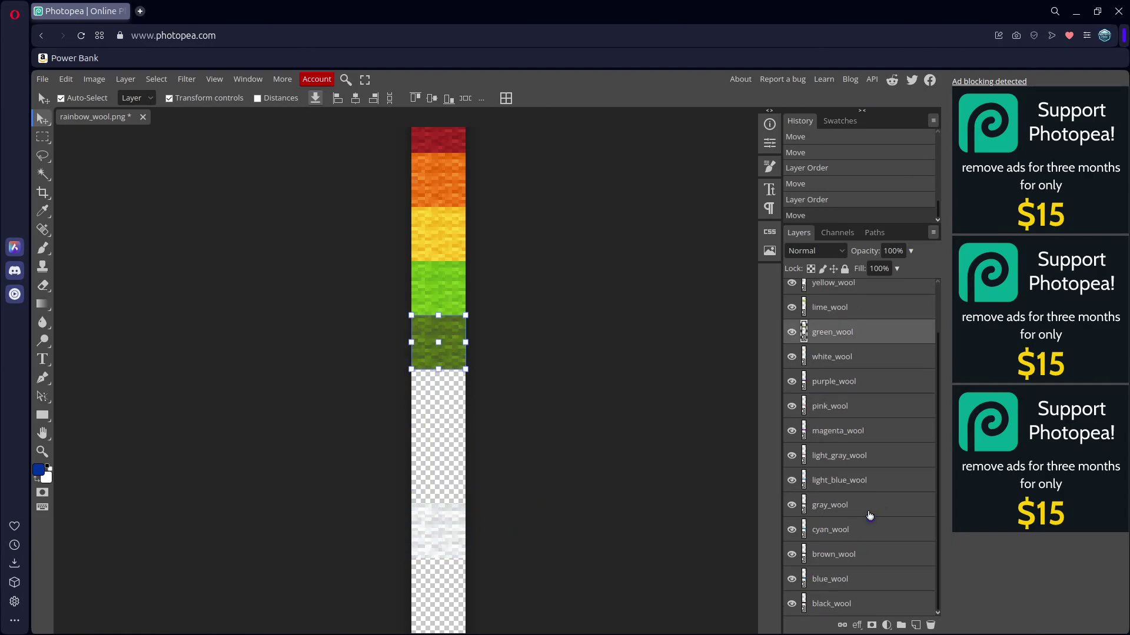
Reorder blue_wool and cyan_wool below green_wool in the layer stack and place their textures in that order under the green one
{"action": "left_click_drag", "start_coordinate": [862, 579], "coordinate": [862, 347]}
{"action": "left_click_drag", "start_coordinate": [456, 612], "coordinate": [456, 386]}
{"action": "left_click_drag", "start_coordinate": [862, 554], "coordinate": [862, 377]}
{"action": "left_click_drag", "start_coordinate": [447, 529], "coordinate": [447, 451]}
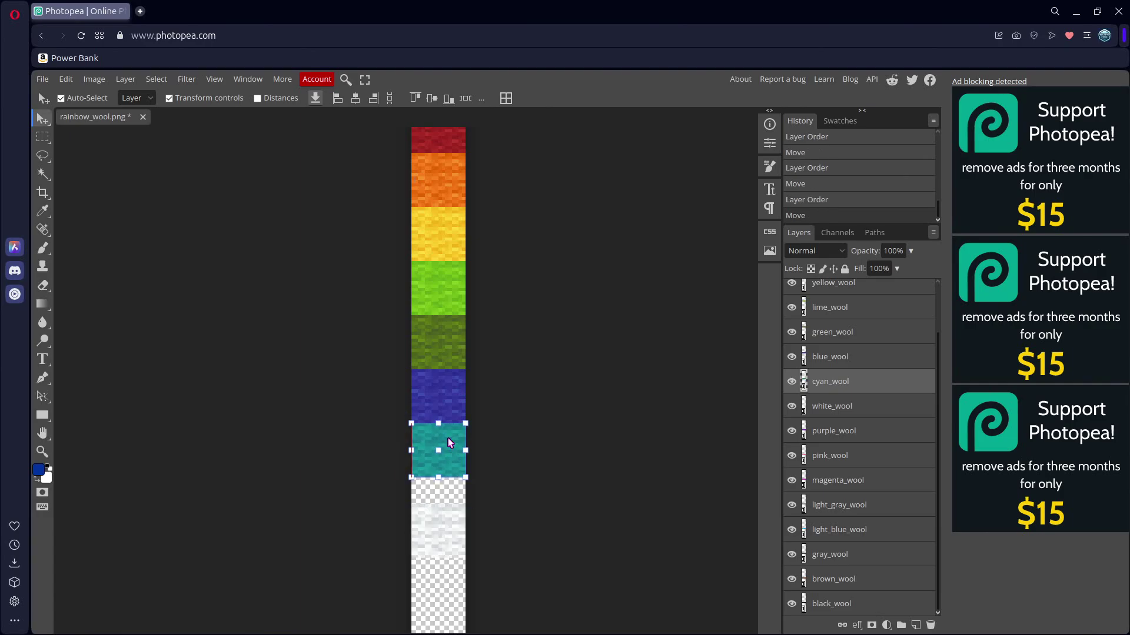
Place light_blue_wool directly under the cyan texture and below cyan_wool in the layer order, with pink_wool as the next layer
{"action": "left_click_drag", "start_coordinate": [862, 530], "coordinate": [862, 400]}
{"action": "left_click_drag", "start_coordinate": [452, 531], "coordinate": [455, 504]}
{"action": "scroll", "coordinate": [604, 442], "scroll_direction": "down", "scroll_amount": 5}
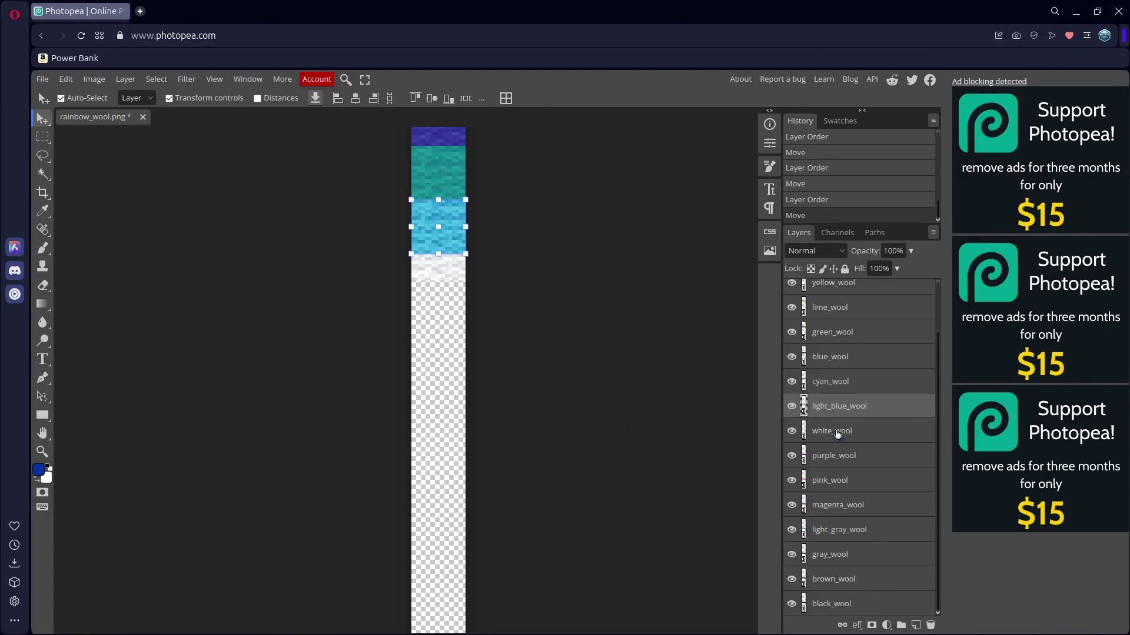
{"action": "left_click_drag", "start_coordinate": [863, 482], "coordinate": [862, 422]}
{"action": "mouse_move", "coordinate": [458, 270]}
{"action": "left_mouse_down"}
{"action": "mouse_move", "coordinate": [456, 302]}
{"action": "mouse_move", "coordinate": [453, 289]}
{"action": "left_mouse_up"}
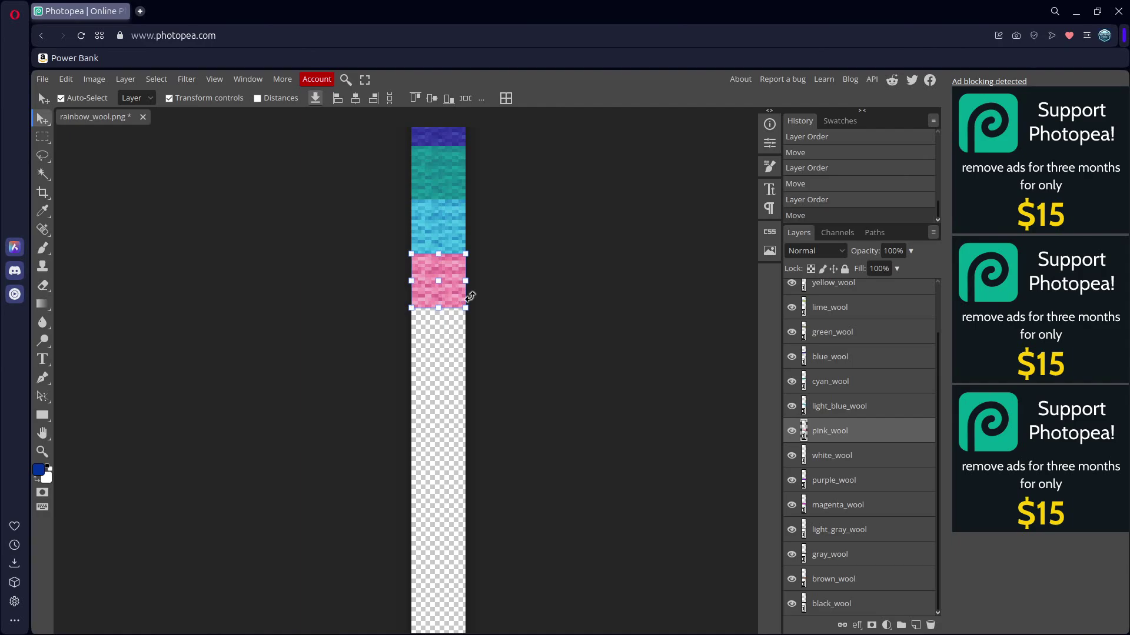
{"action": "left_click", "coordinate": [859, 507]}
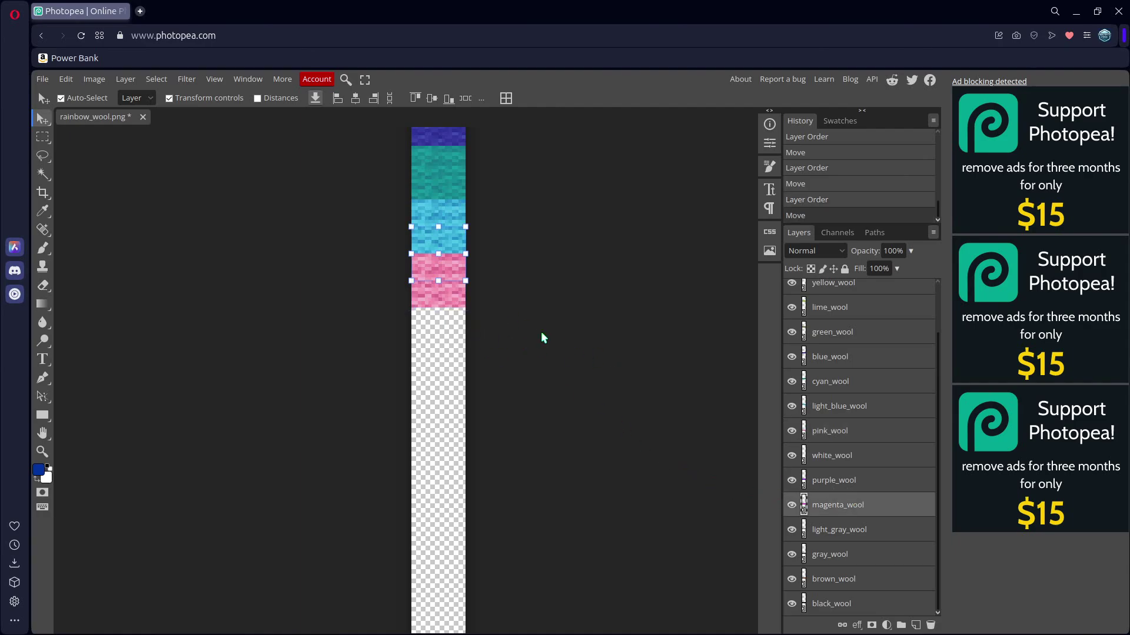
{"action": "left_click_drag", "start_coordinate": [850, 507], "coordinate": [865, 456]}
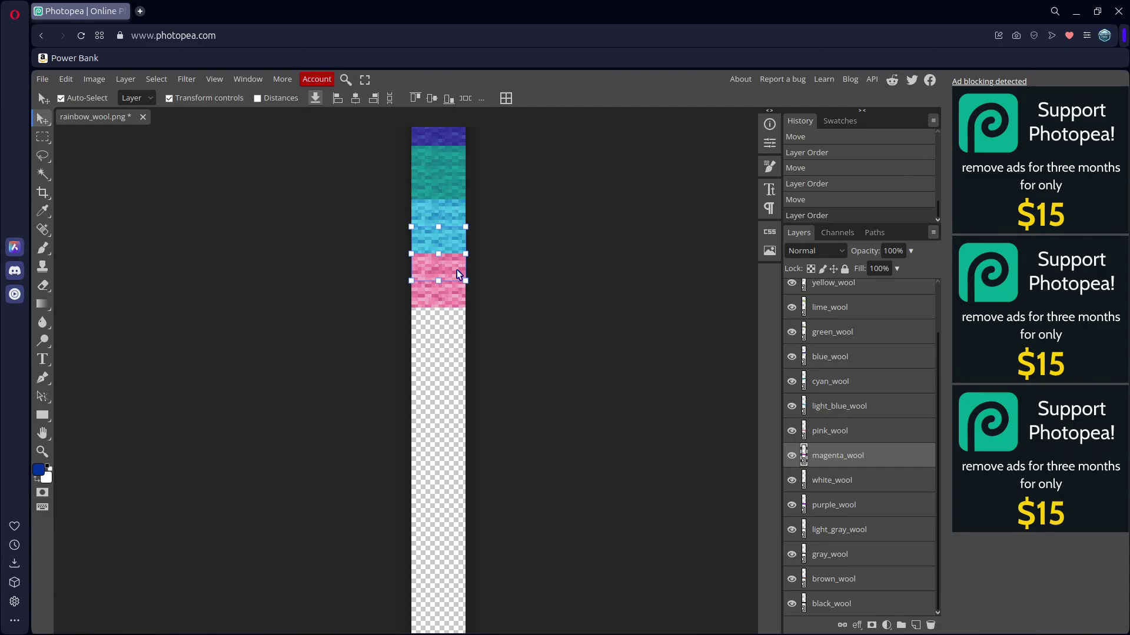
{"action": "left_click_drag", "start_coordinate": [459, 274], "coordinate": [462, 297]}
{"action": "key", "text": "ctrl+z"}
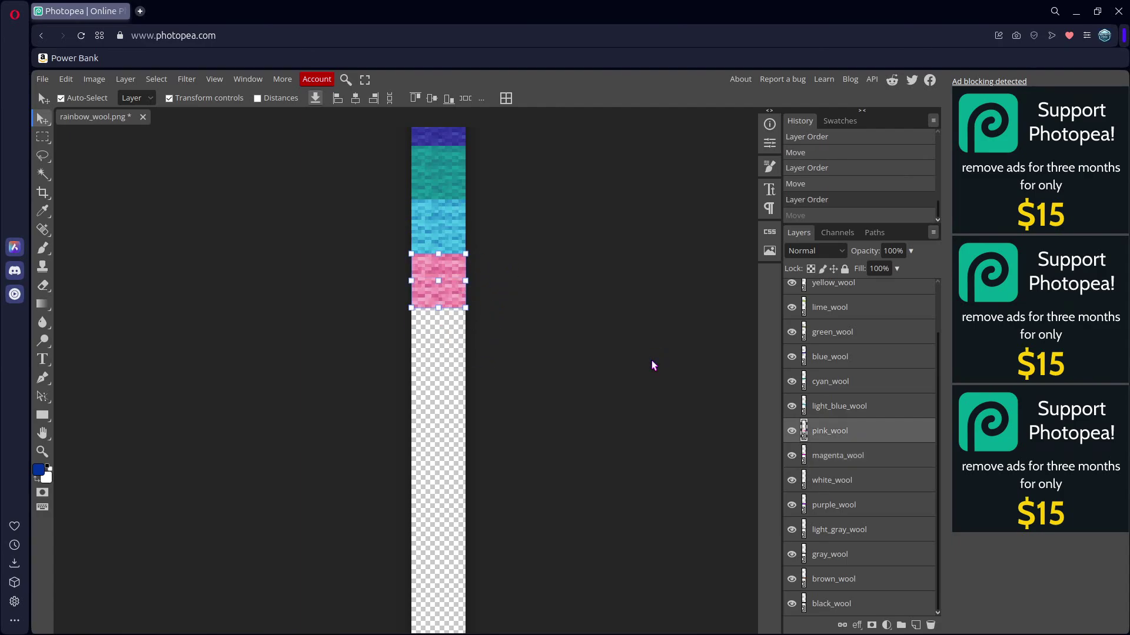
{"action": "key", "text": "ctrl+z"}
{"action": "key", "text": "ctrl+z"}
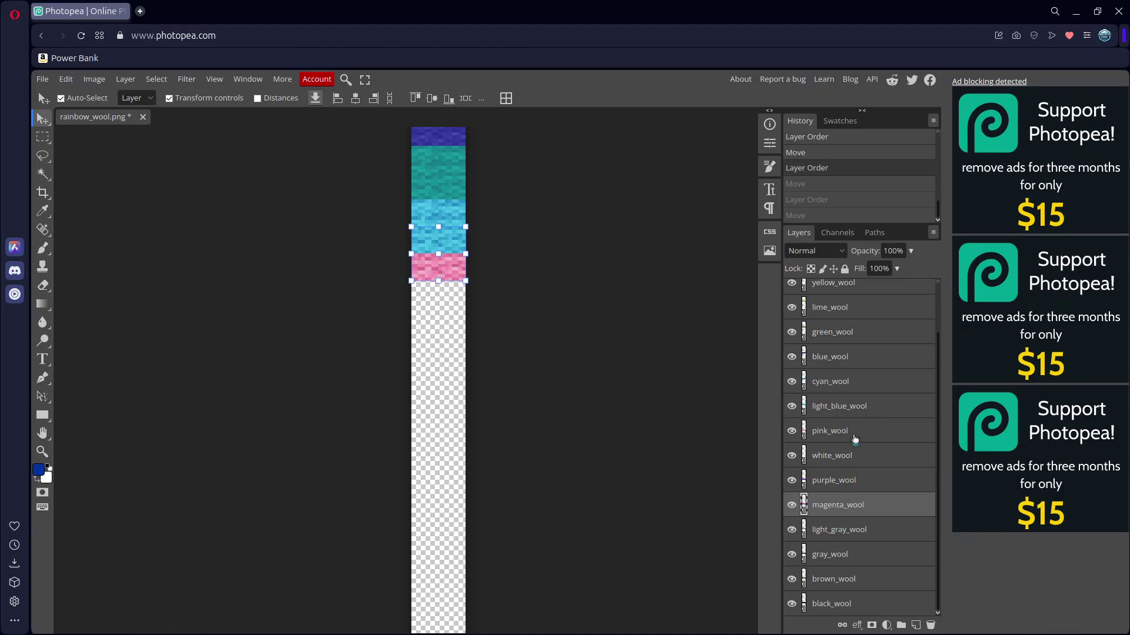
Select all the unplaced layers from pink_wool to black_wool and move them together to the bottom end of the strip
{"action": "left_click", "coordinate": [860, 435]}
{"action": "left_click", "coordinate": [851, 606], "text": "shift"}
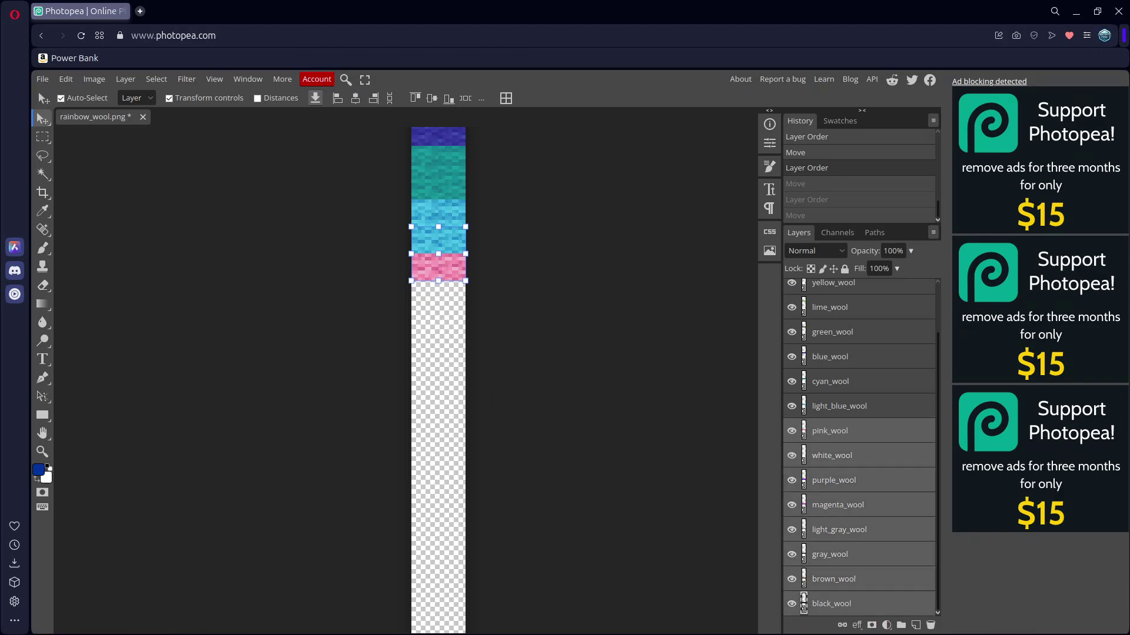
{"action": "left_click_drag", "start_coordinate": [453, 270], "coordinate": [453, 509]}
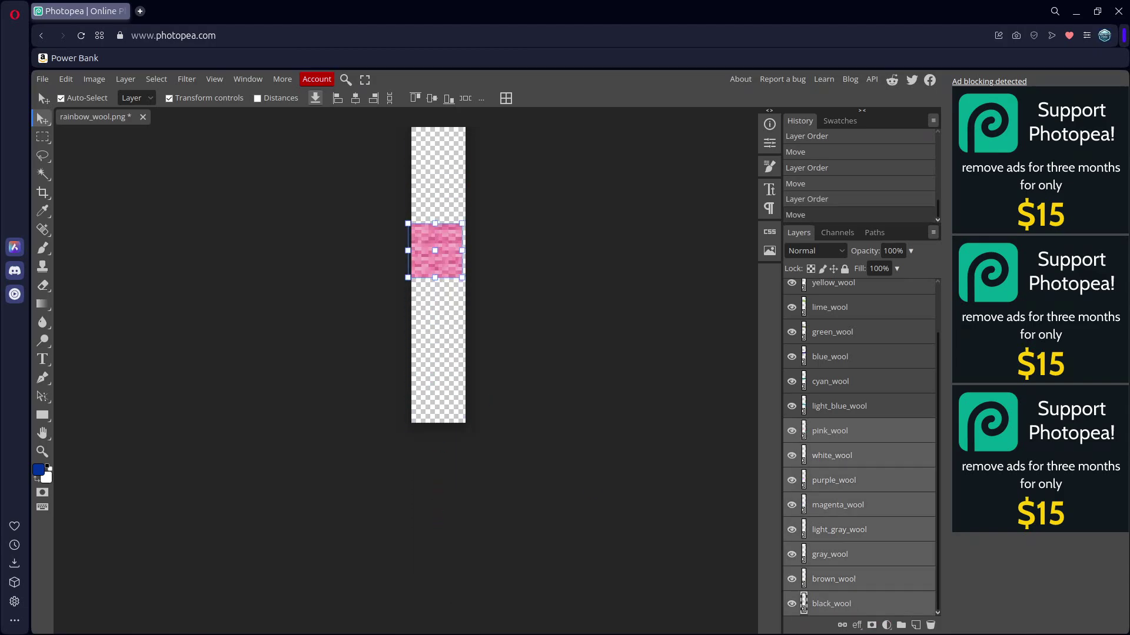
{"action": "left_click_drag", "start_coordinate": [458, 305], "coordinate": [451, 407]}
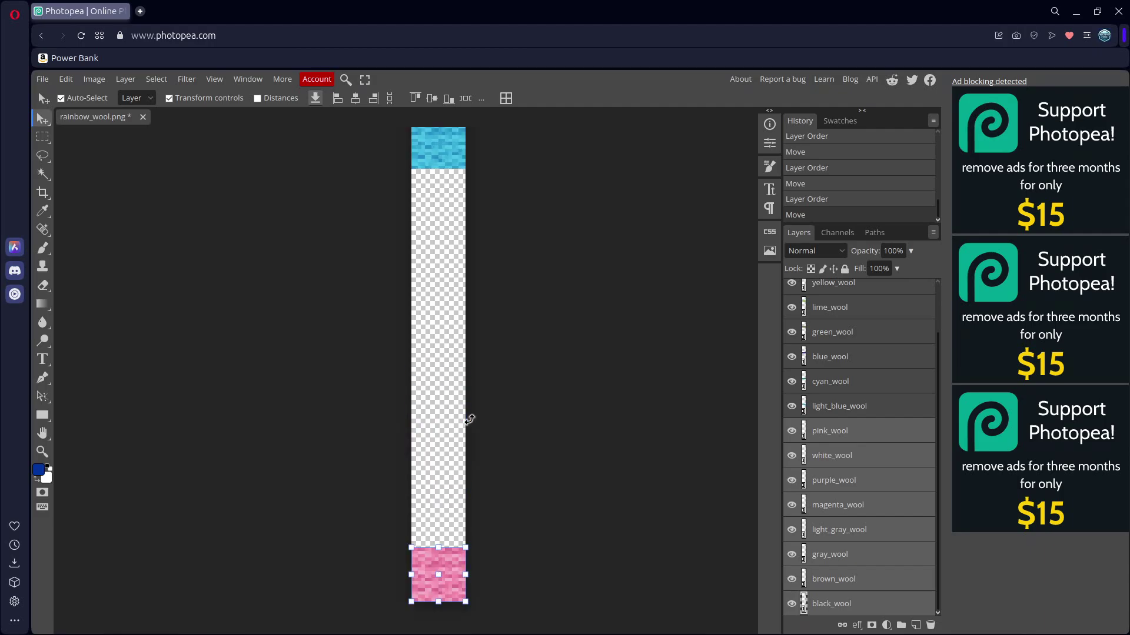
Stack the pink, magenta and purple wool textures below the light blue one, matching their layer order to that sequence
{"action": "left_click", "coordinate": [871, 434]}
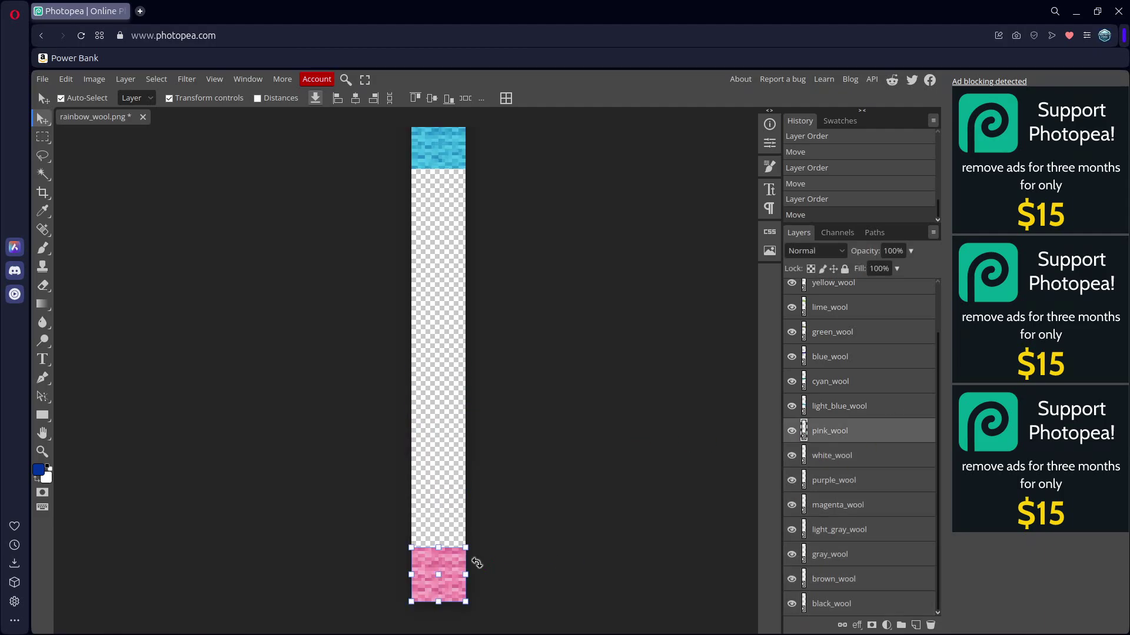
{"action": "left_click_drag", "start_coordinate": [449, 580], "coordinate": [448, 201]}
{"action": "left_click_drag", "start_coordinate": [835, 504], "coordinate": [835, 447]}
{"action": "left_click_drag", "start_coordinate": [439, 573], "coordinate": [438, 249]}
{"action": "left_click_drag", "start_coordinate": [835, 505], "coordinate": [835, 471]}
{"action": "left_click_drag", "start_coordinate": [439, 574], "coordinate": [438, 303]}
Reorder brown_wool and black_wool below purple_wool in the layer stack and place their textures in that order under the purple one
{"action": "left_click_drag", "start_coordinate": [835, 579], "coordinate": [835, 494]}
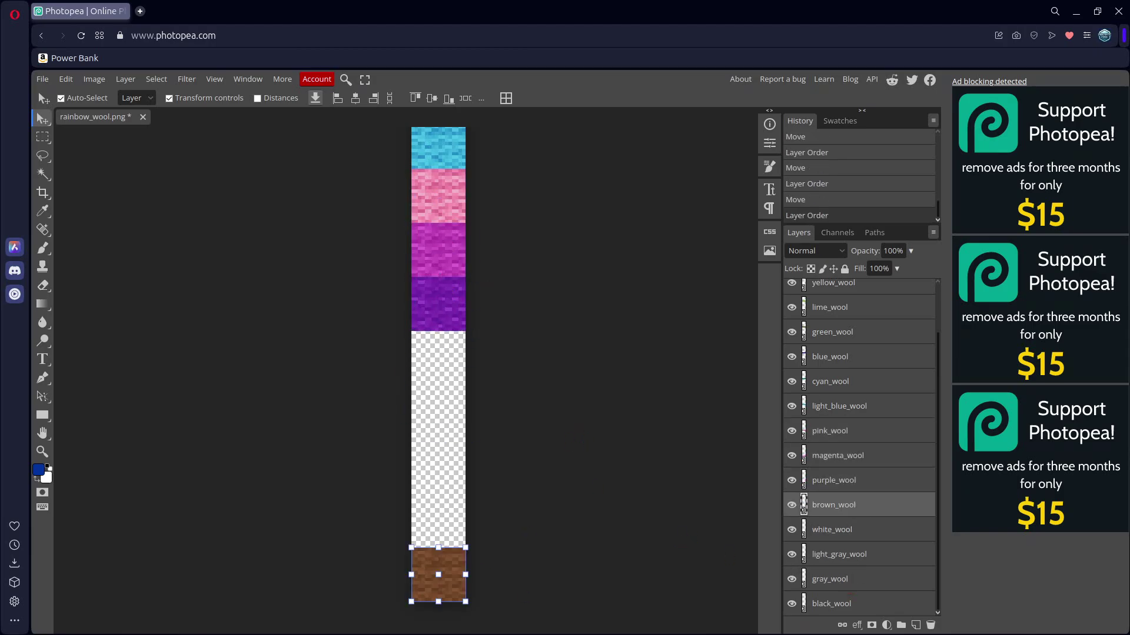
{"action": "left_click_drag", "start_coordinate": [438, 574], "coordinate": [438, 358]}
{"action": "left_click_drag", "start_coordinate": [831, 603], "coordinate": [853, 526]}
{"action": "left_click_drag", "start_coordinate": [439, 574], "coordinate": [438, 412]}
Reorder gray_wool and light_gray_wool above white_wool and place their textures between the black and white ones on the strip
{"action": "left_click_drag", "start_coordinate": [835, 604], "coordinate": [836, 547]}
{"action": "left_click_drag", "start_coordinate": [443, 574], "coordinate": [444, 467]}
{"action": "left_click_drag", "start_coordinate": [836, 603], "coordinate": [836, 570]}
{"action": "left_click_drag", "start_coordinate": [444, 575], "coordinate": [444, 521]}
Check the finished strip along its full length and save the changes to rainbow_wool.png
{"action": "scroll", "coordinate": [540, 417], "scroll_direction": "up", "scroll_amount": 8}
{"action": "scroll", "coordinate": [462, 361], "scroll_direction": "down", "scroll_amount": 9}
{"action": "scroll", "coordinate": [522, 409], "scroll_direction": "up", "scroll_amount": 8}
{"action": "left_click", "coordinate": [523, 410]}
{"action": "key", "text": "ctrl+s"}
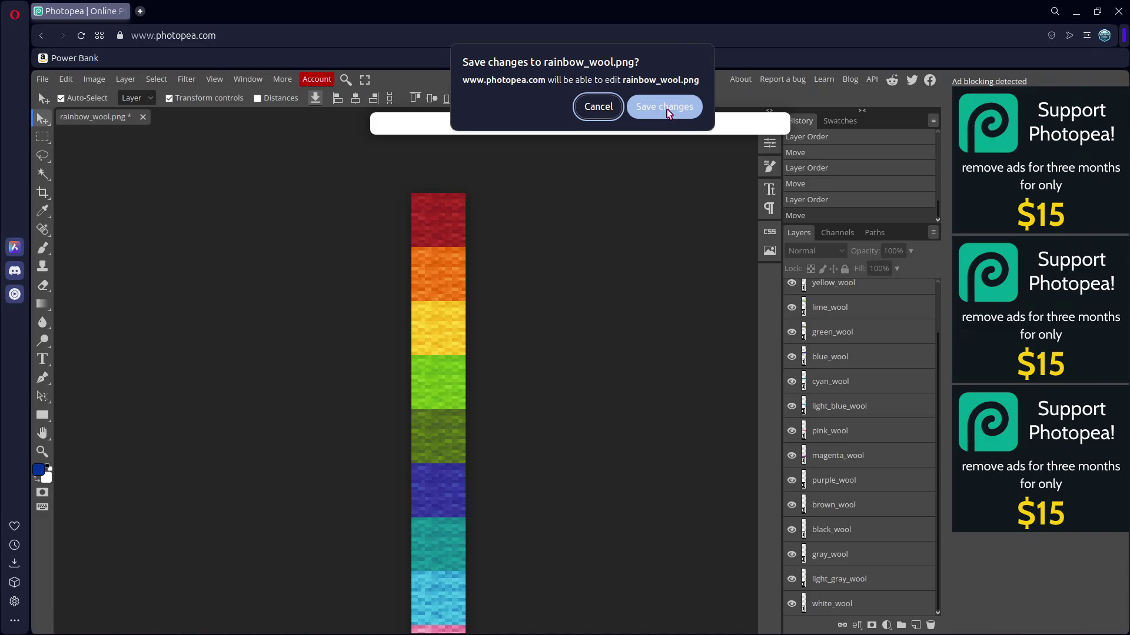
{"action": "left_click", "coordinate": [667, 109]}
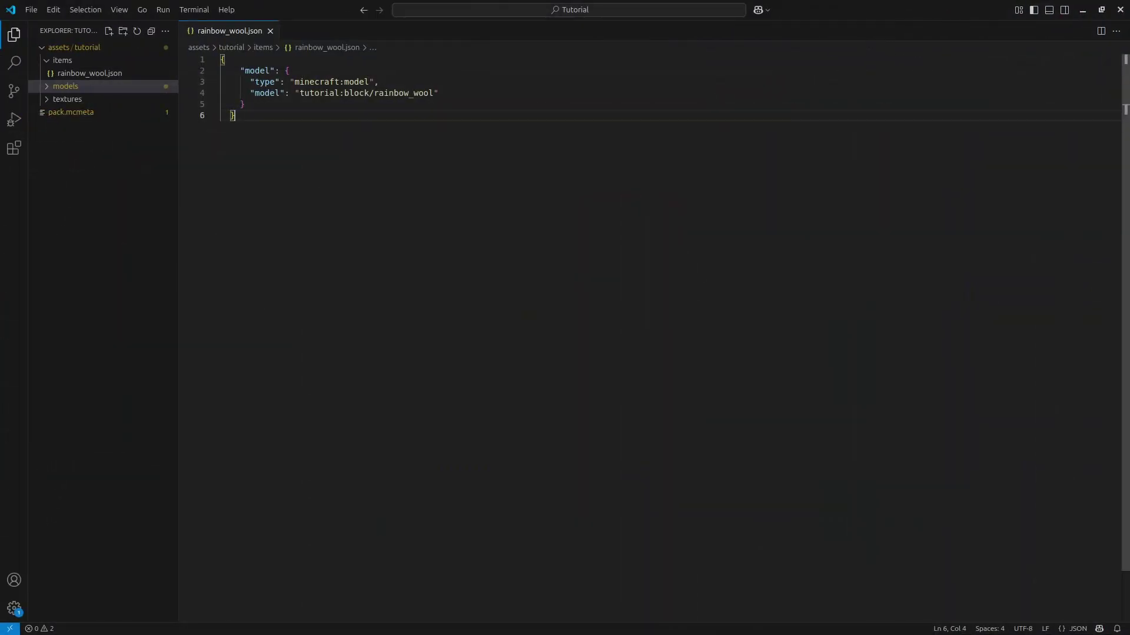
Switch to Visual Studio Code and create the file rainbow_wool.png.mcmeta in the textures/block folder
{"action": "left_click", "coordinate": [89, 100]}
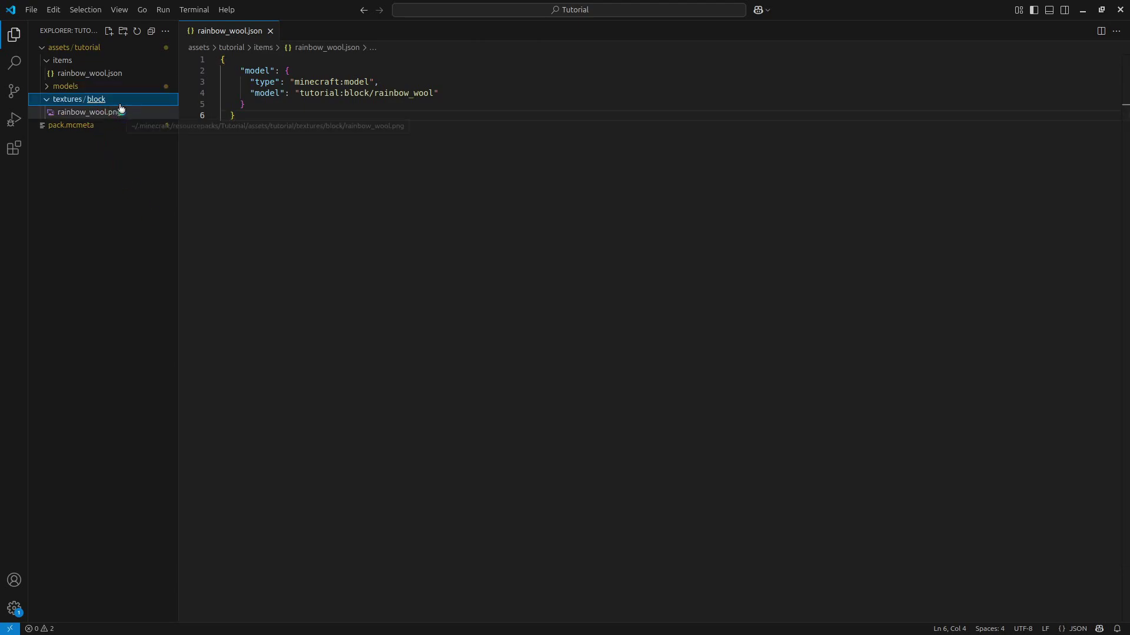
{"action": "left_click", "coordinate": [101, 100]}
{"action": "left_click", "coordinate": [109, 30]}
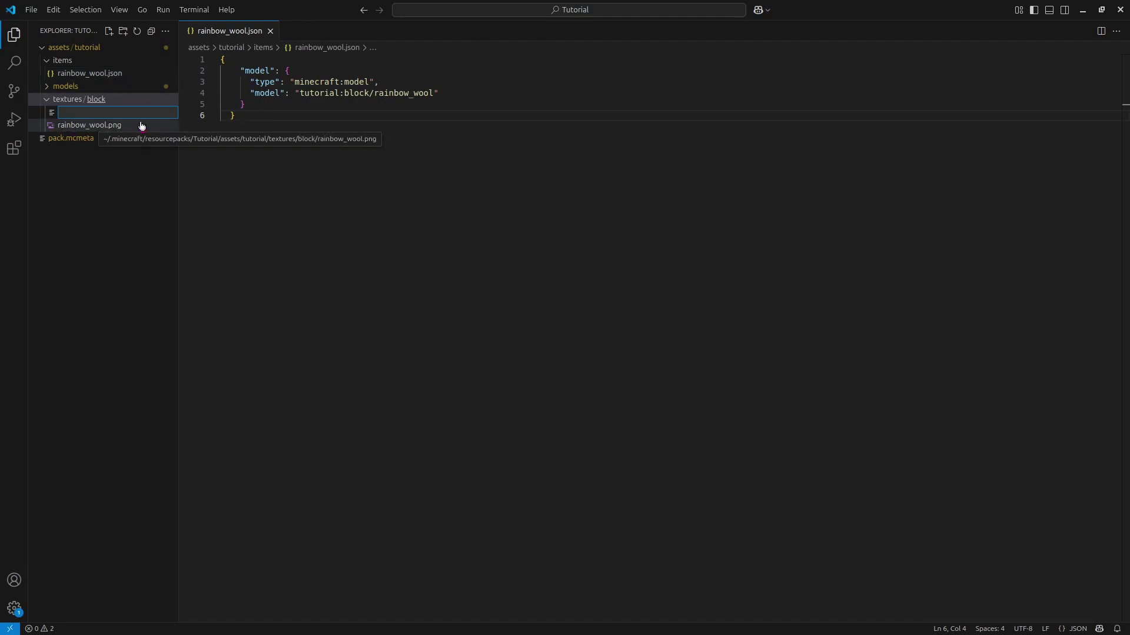
{"action": "type", "text": "rainbow_wool"}
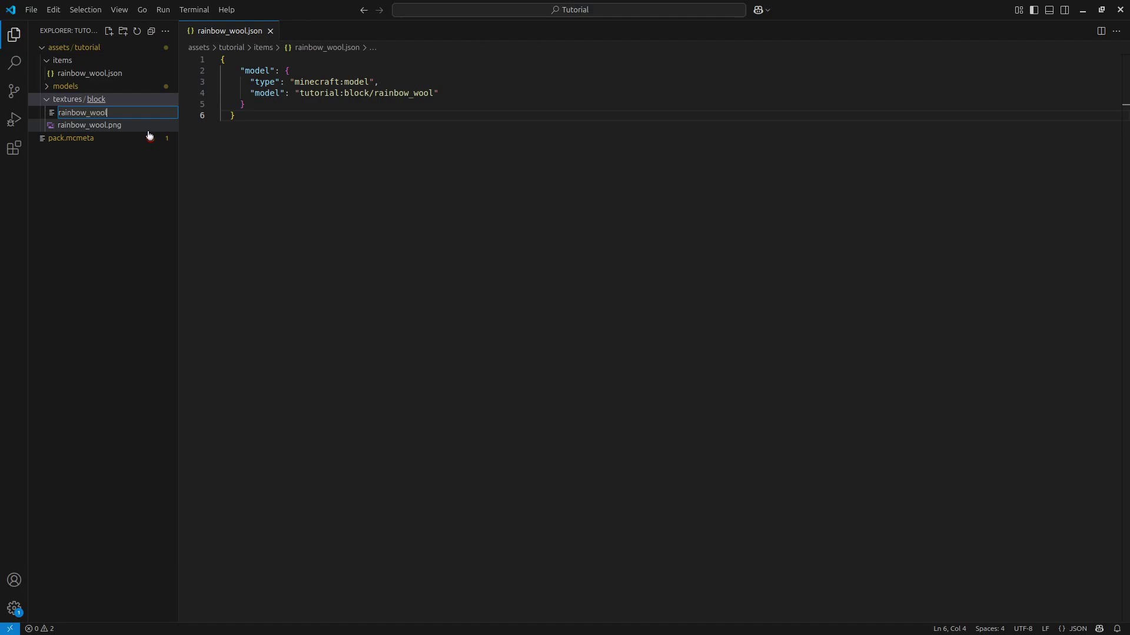
{"action": "type", "text": ".png"}
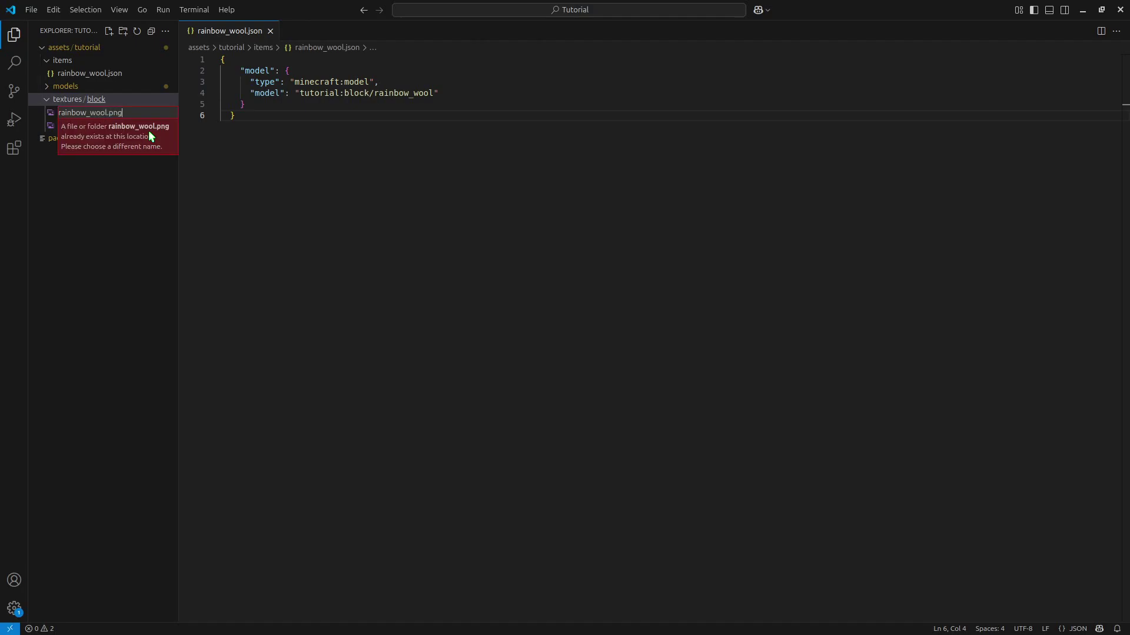
{"action": "type", "text": ".mcmeta"}
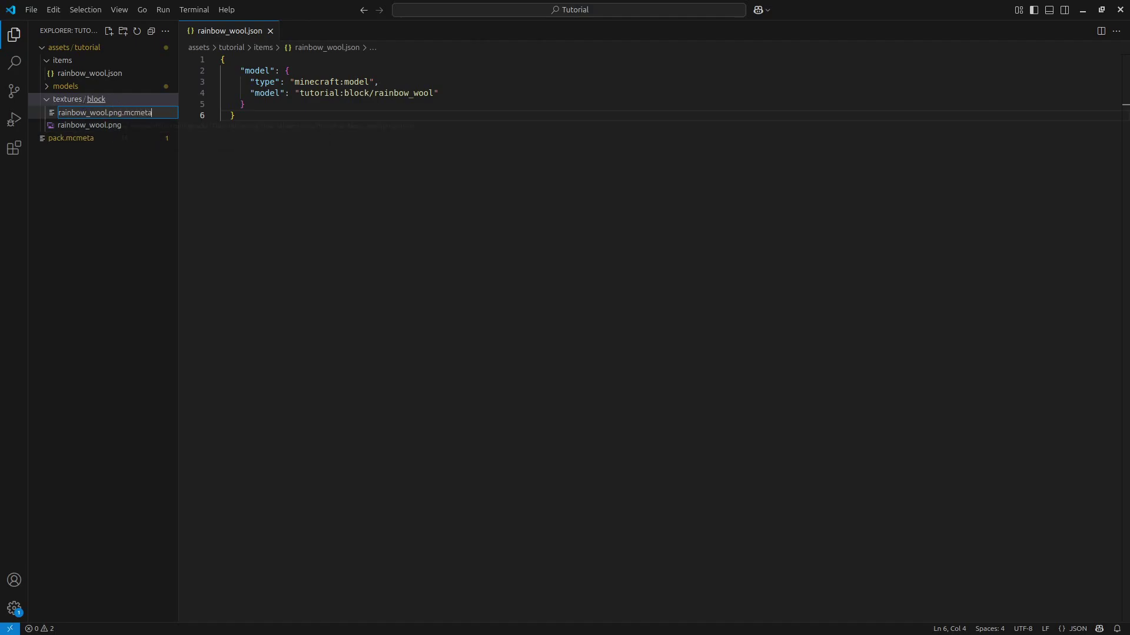
{"action": "key", "text": "Return"}
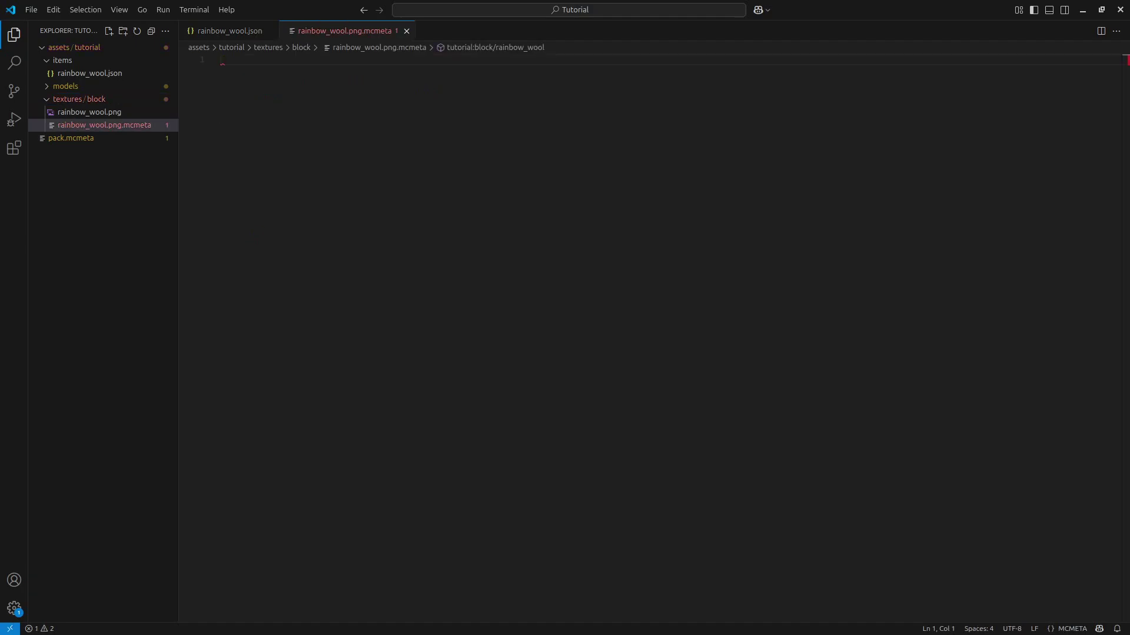
Add an animation object with frametime 4 to rainbow_wool.png.mcmeta
{"action": "type", "text": "{"}
{"action": "key", "text": "Return"}
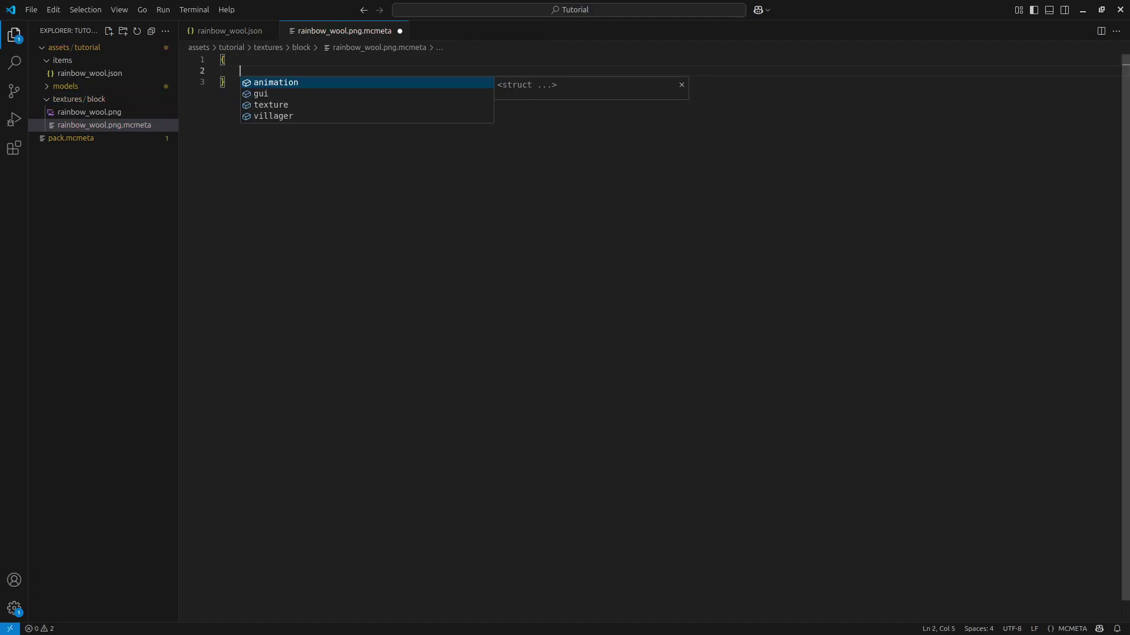
{"action": "key", "text": "Return"}
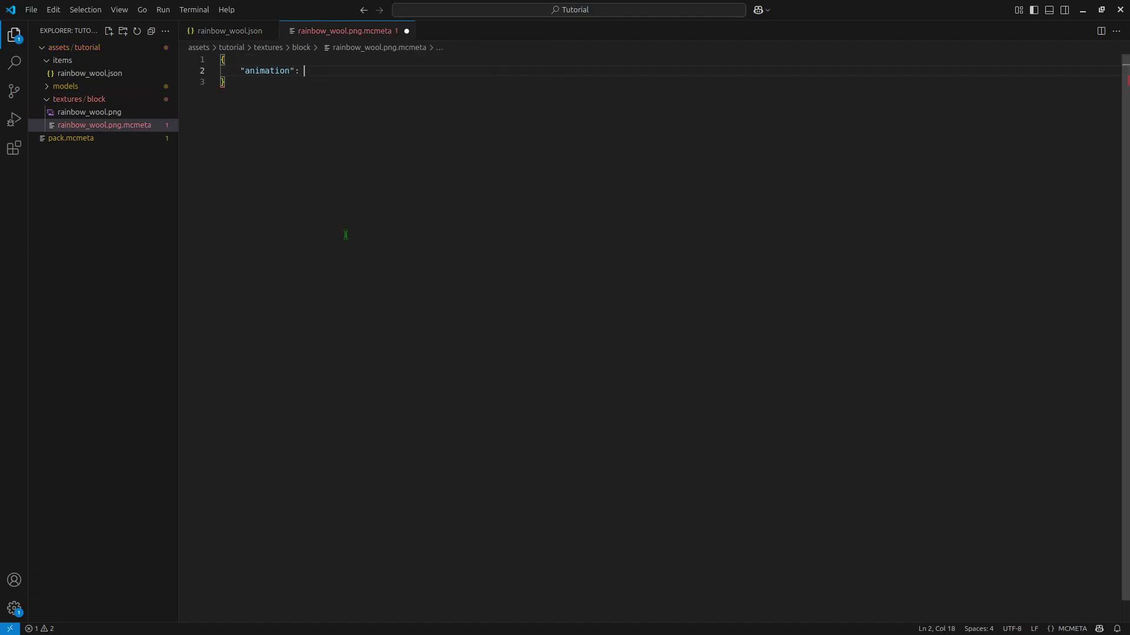
{"action": "type", "text": "{"}
{"action": "key", "text": "Return"}
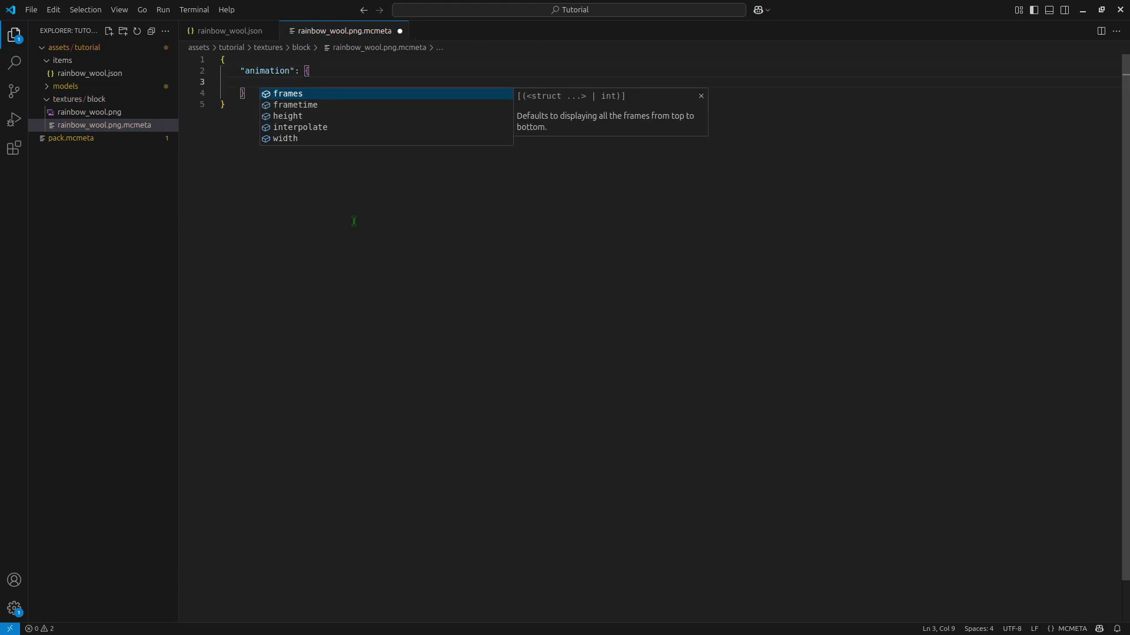
{"action": "key", "text": "Down"}
{"action": "key", "text": "Return"}
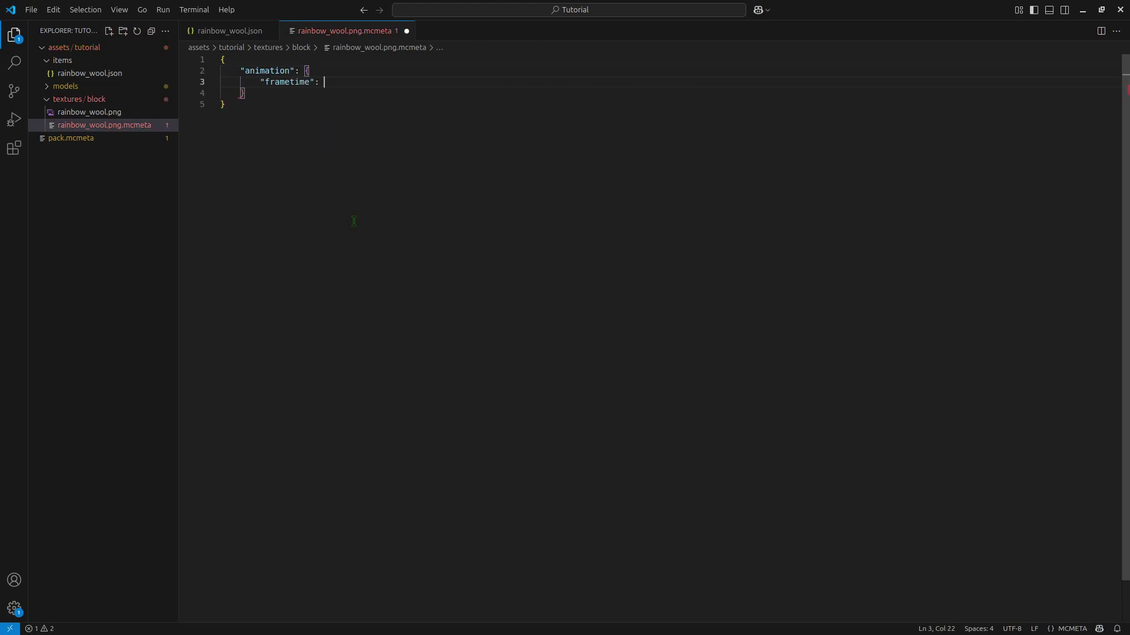
{"action": "type", "text": "4"}
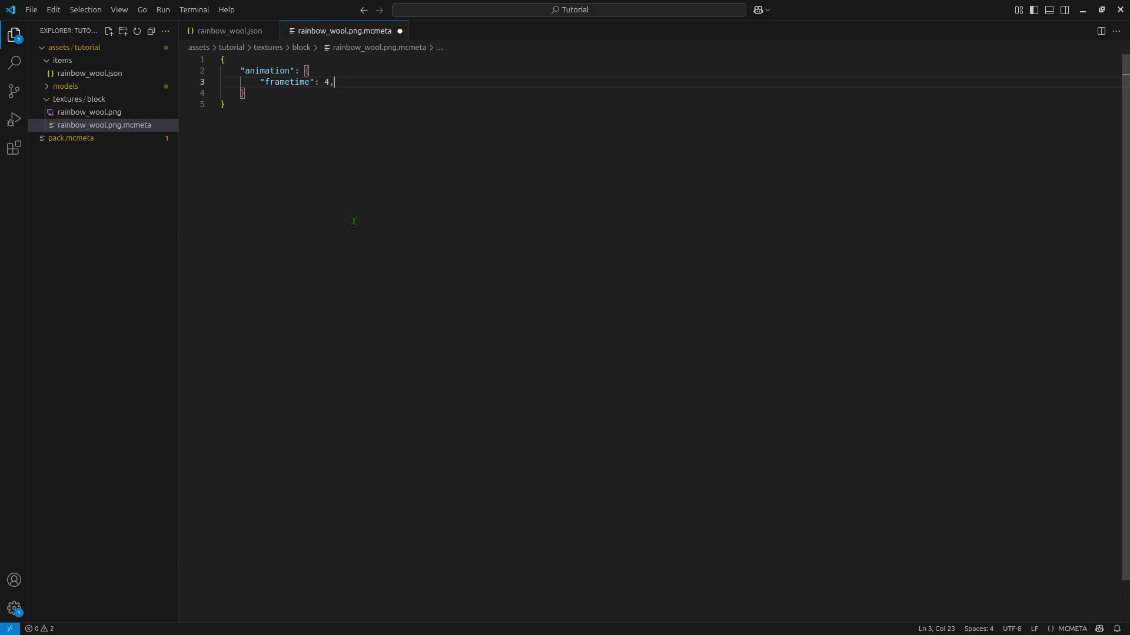
Add interpolate set to true to the animation object, change the frametime to 12 and save the file
{"action": "type", "text": ","}
{"action": "key", "text": "Return"}
{"action": "key", "text": "Down"}
{"action": "key", "text": "Down"}
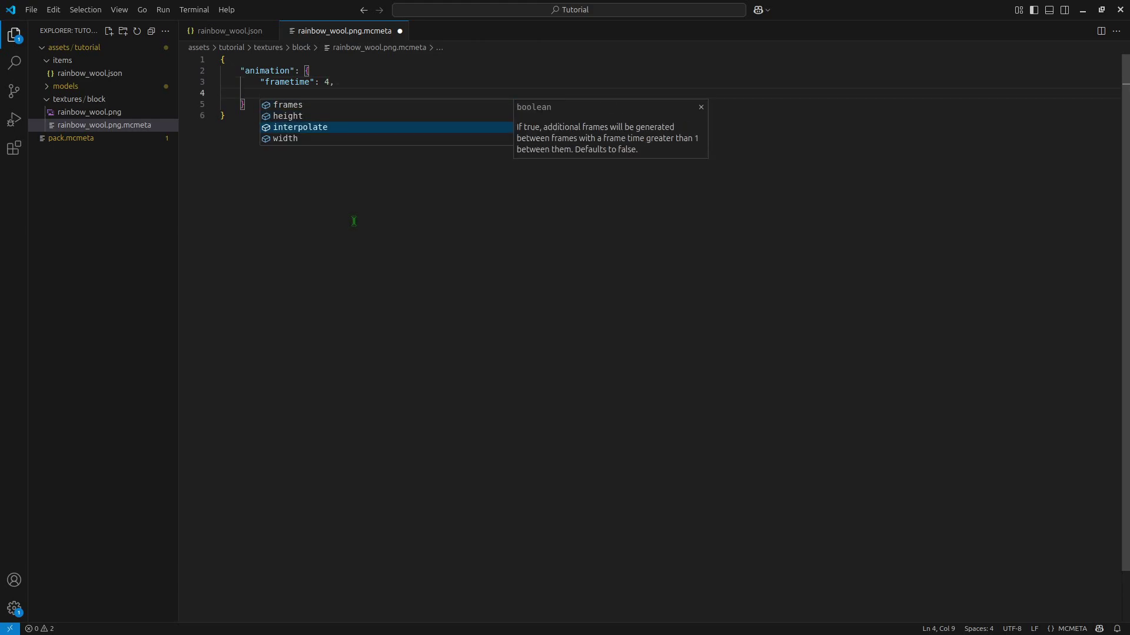
{"action": "key", "text": "Return"}
{"action": "type", "text": "true"}
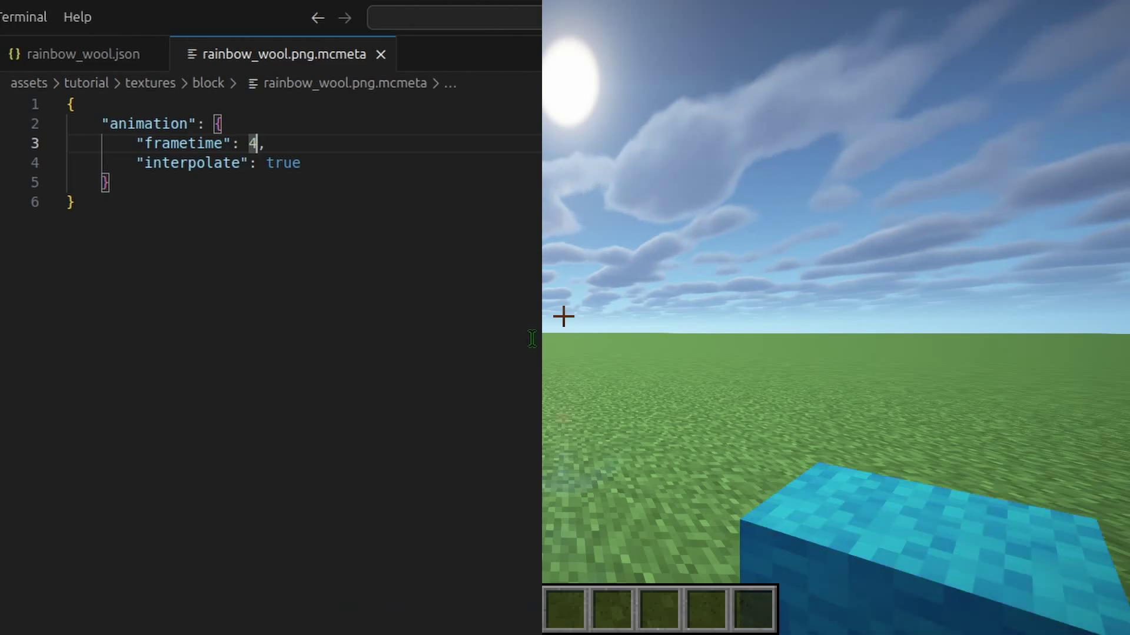
{"action": "type", "text": "12"}
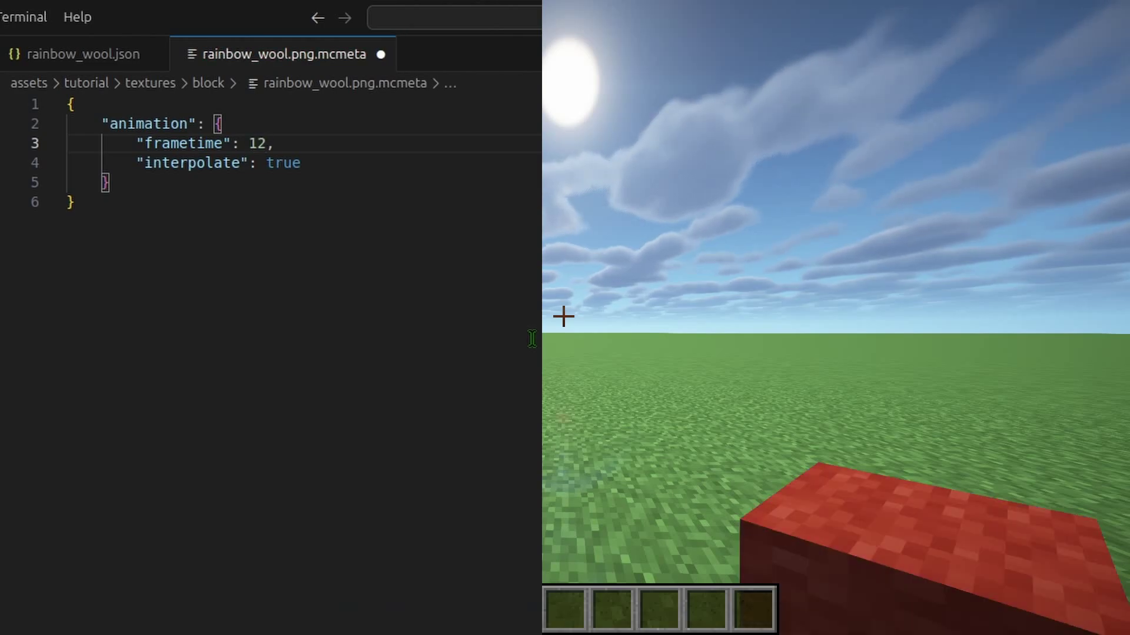
{"action": "key", "text": "ctrl+s"}
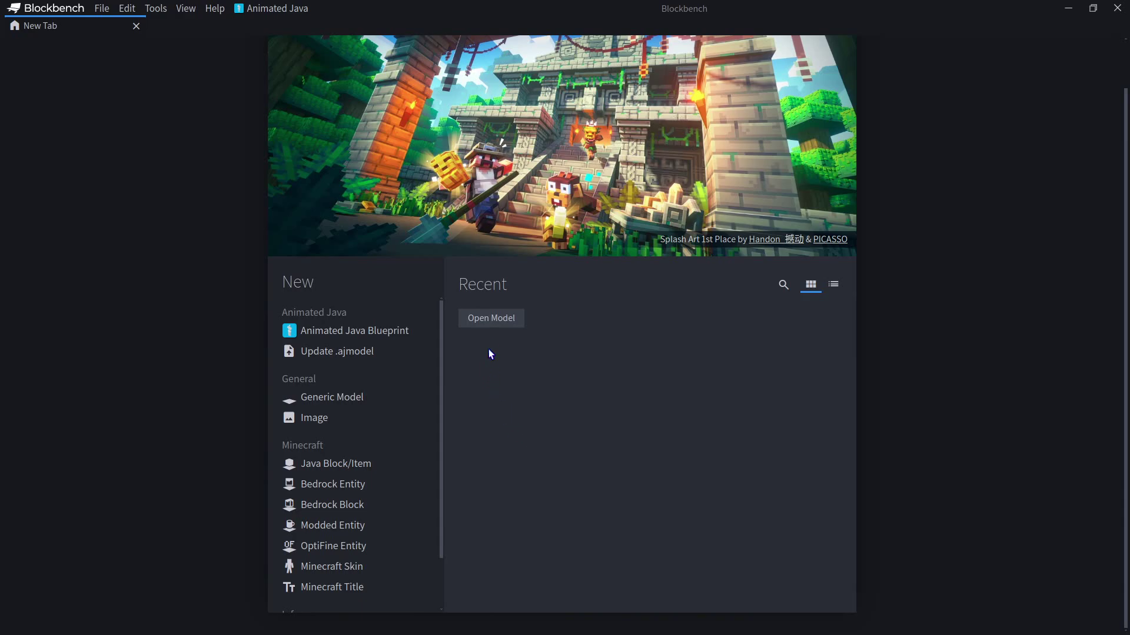
Switch to Blockbench and open zombified_piglin_spawn_egg.json from the 1.21.5 pack's assets/minecraft/models/item folder
{"action": "left_click", "coordinate": [493, 321]}
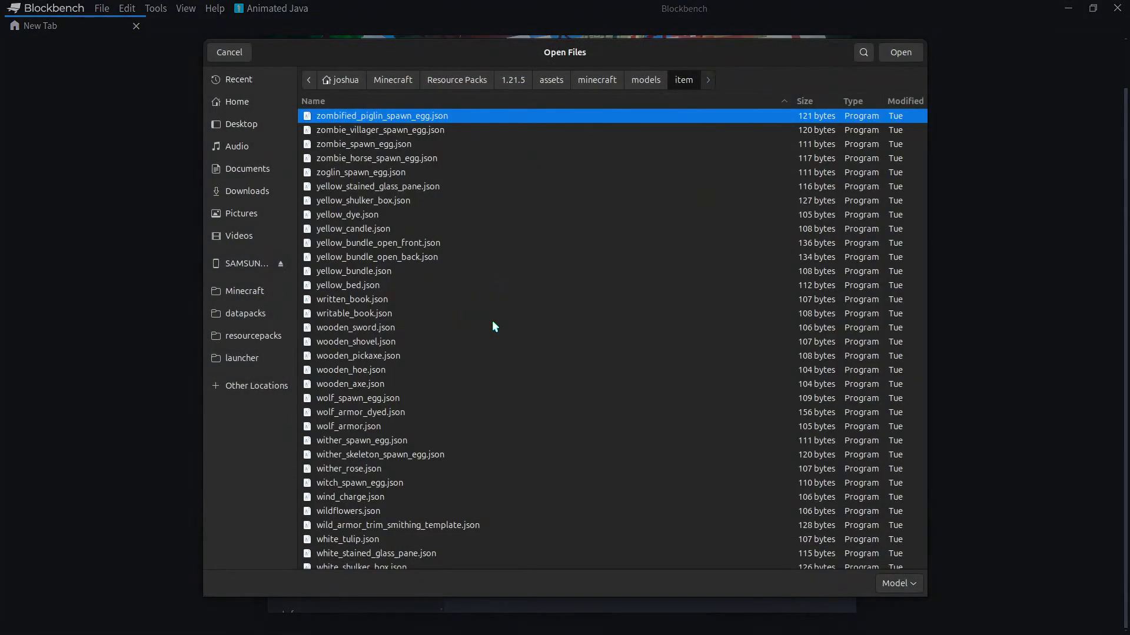
{"action": "left_click", "coordinate": [512, 79]}
{"action": "double_click", "coordinate": [335, 117]}
{"action": "double_click", "coordinate": [336, 117]}
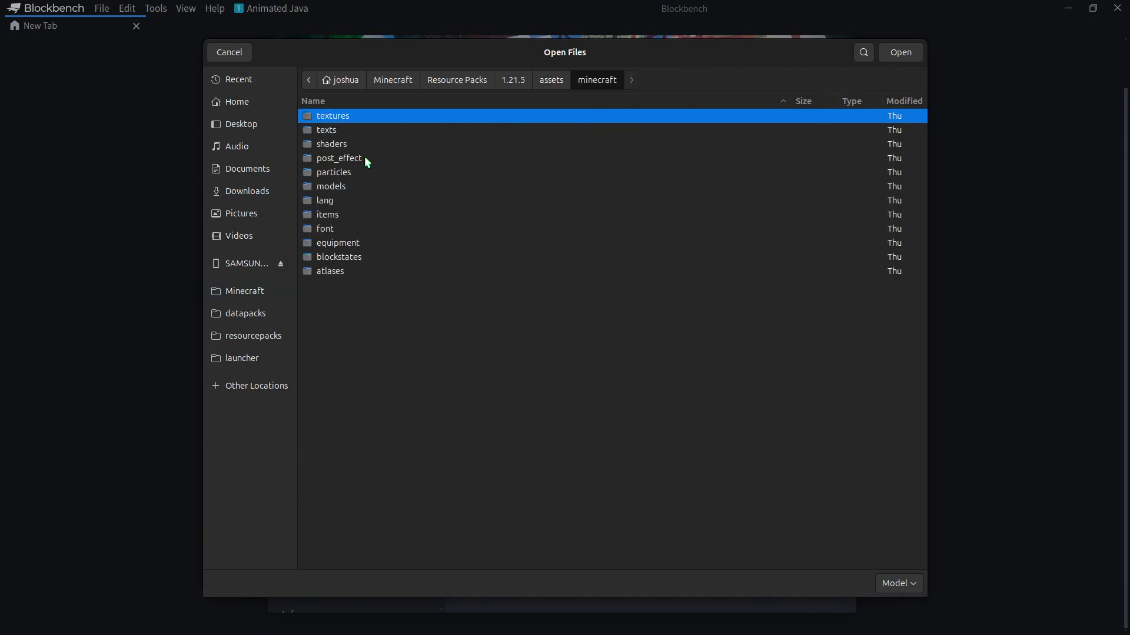
{"action": "double_click", "coordinate": [357, 187]}
{"action": "double_click", "coordinate": [359, 117]}
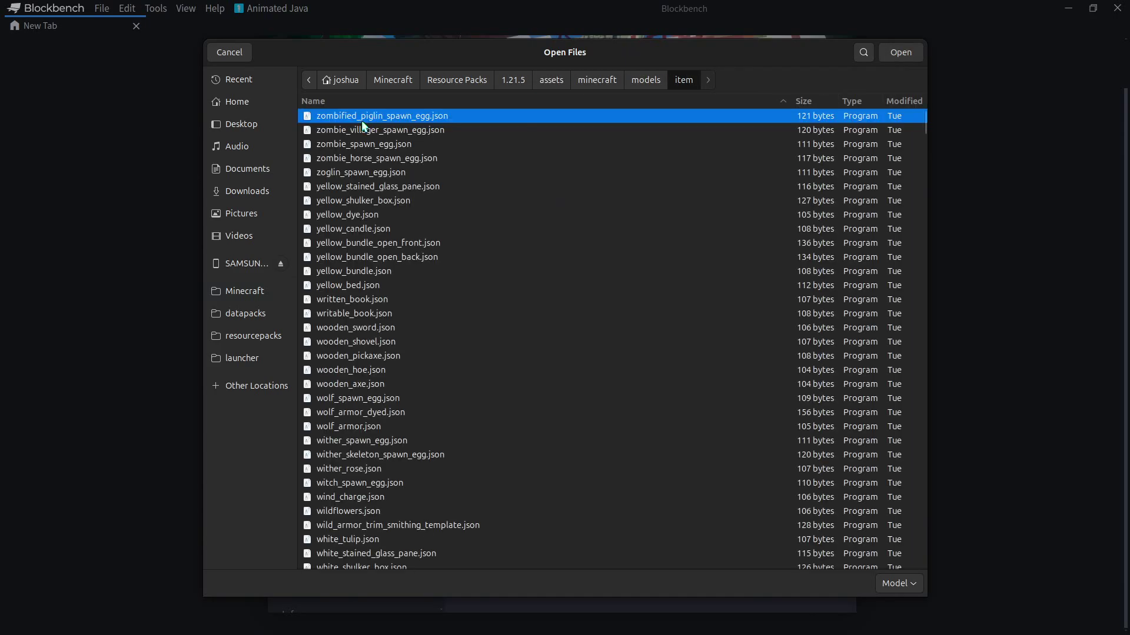
{"action": "double_click", "coordinate": [346, 115]}
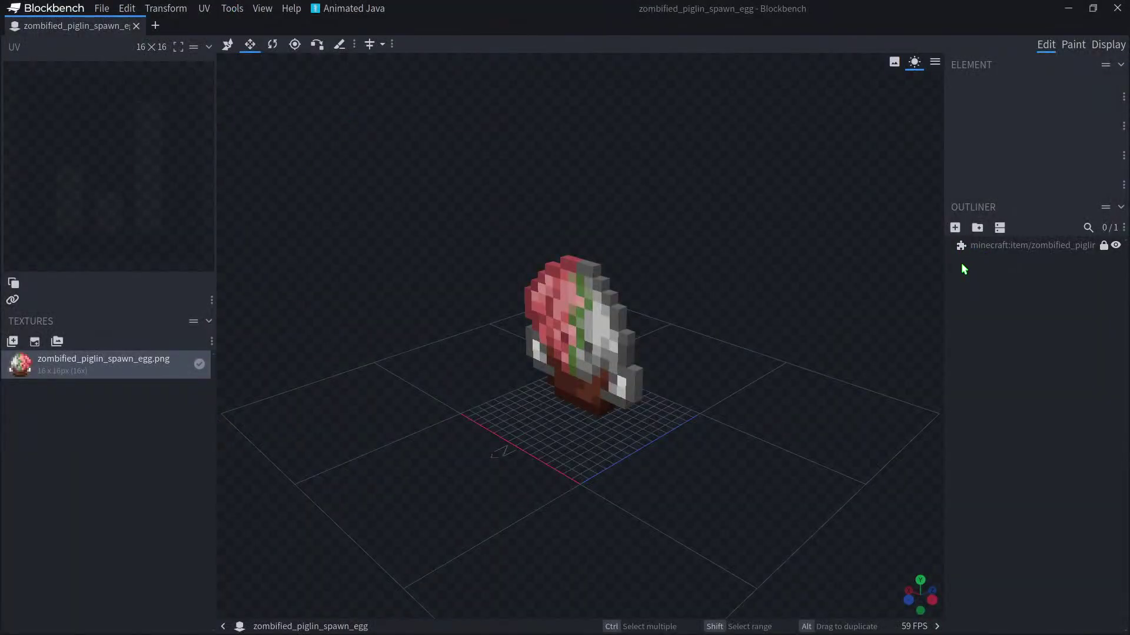
Unlock the spawn egg's texture mesh and copy it into a new Java Block/Item model
{"action": "left_click", "coordinate": [1103, 245]}
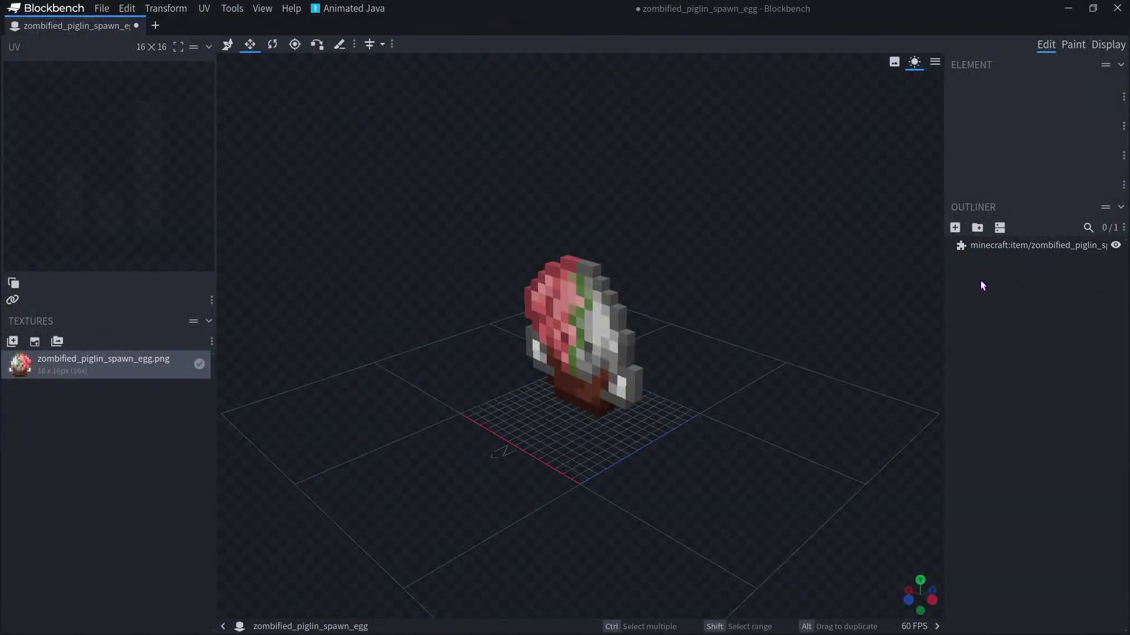
{"action": "left_click", "coordinate": [964, 247]}
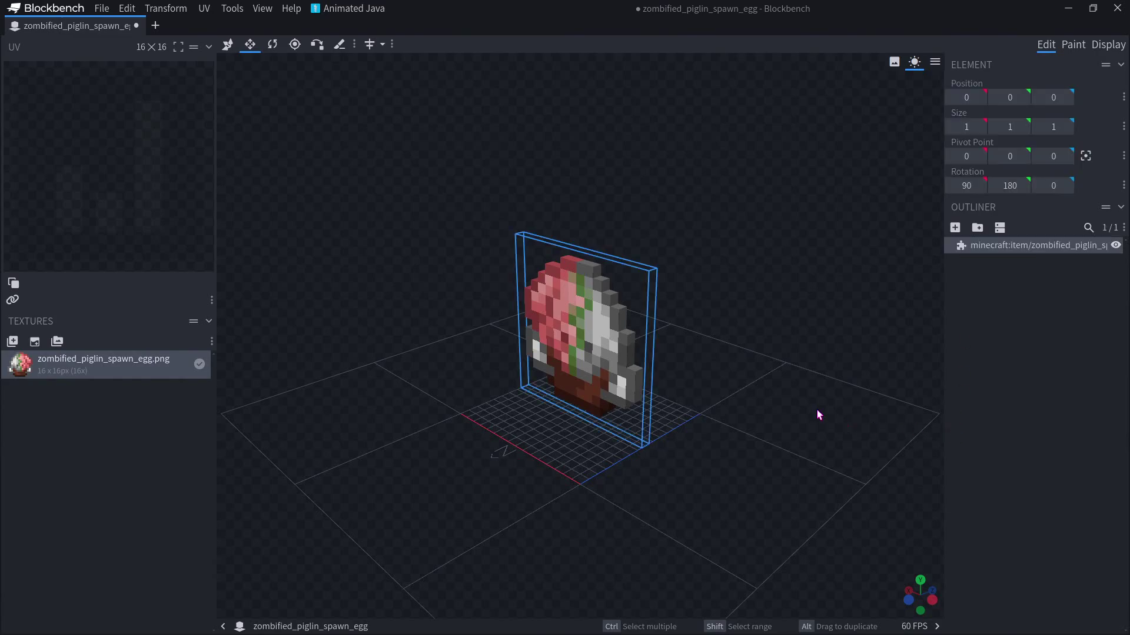
{"action": "key", "text": "ctrl+n"}
{"action": "key", "text": "ctrl+v"}
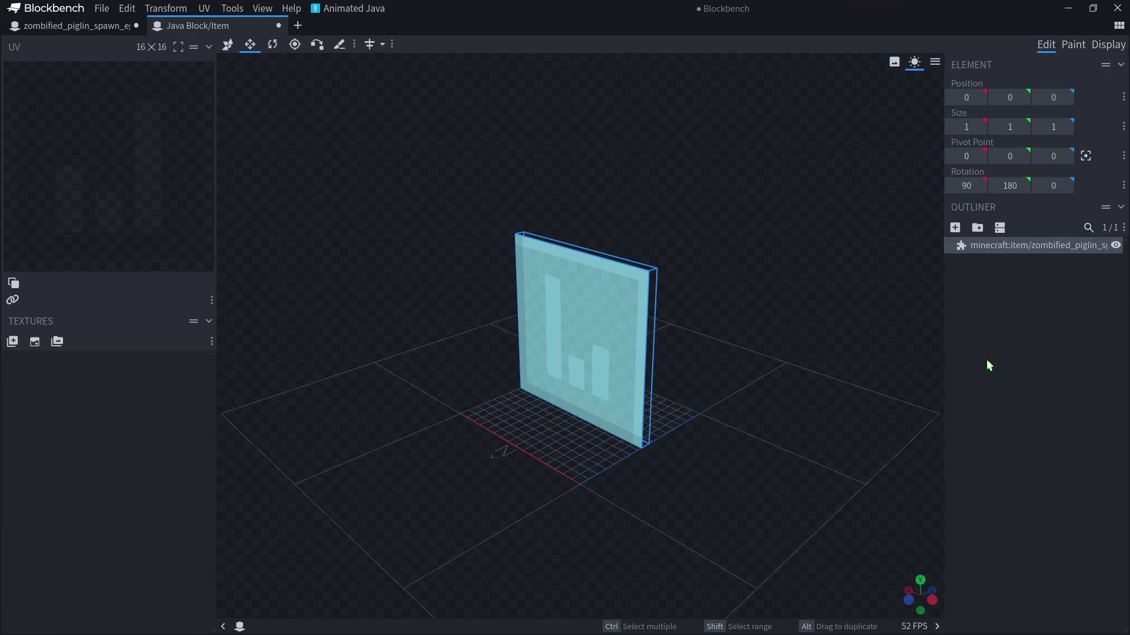
Rename the pasted element in the new model to Texture Mesh
{"action": "right_click", "coordinate": [986, 246]}
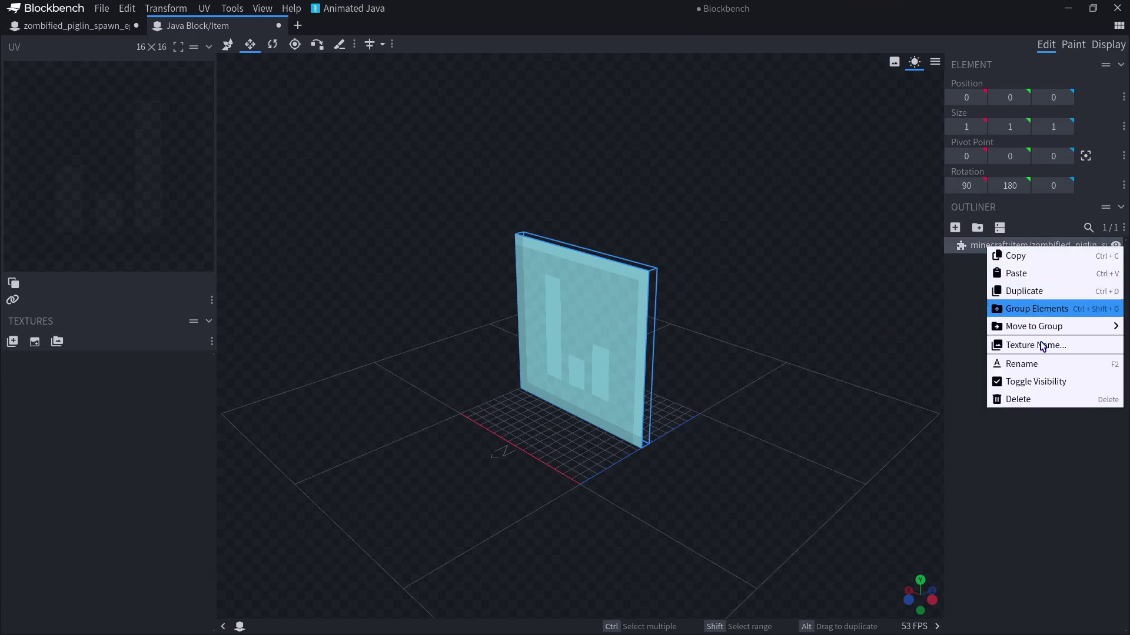
{"action": "left_click", "coordinate": [1023, 365]}
{"action": "type", "text": "T"}
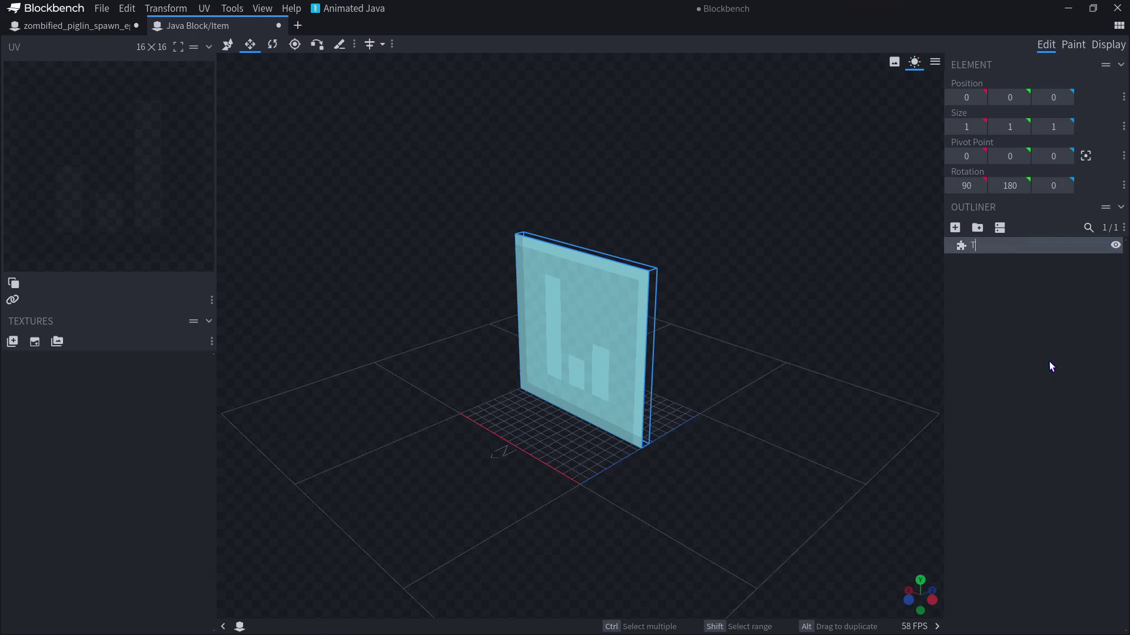
{"action": "type", "text": "exture Mesh"}
Import gold_ingot.png from the 1.21.5 textures/item folder as the mesh's texture and inspect the resulting ingot
{"action": "left_click", "coordinate": [13, 341]}
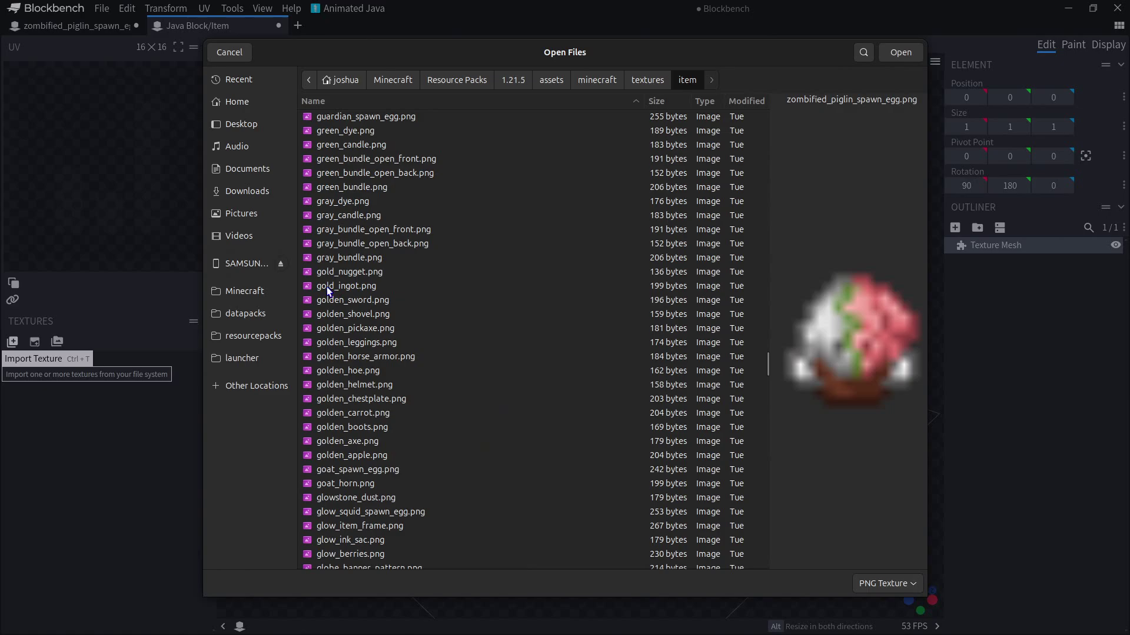
{"action": "double_click", "coordinate": [328, 286]}
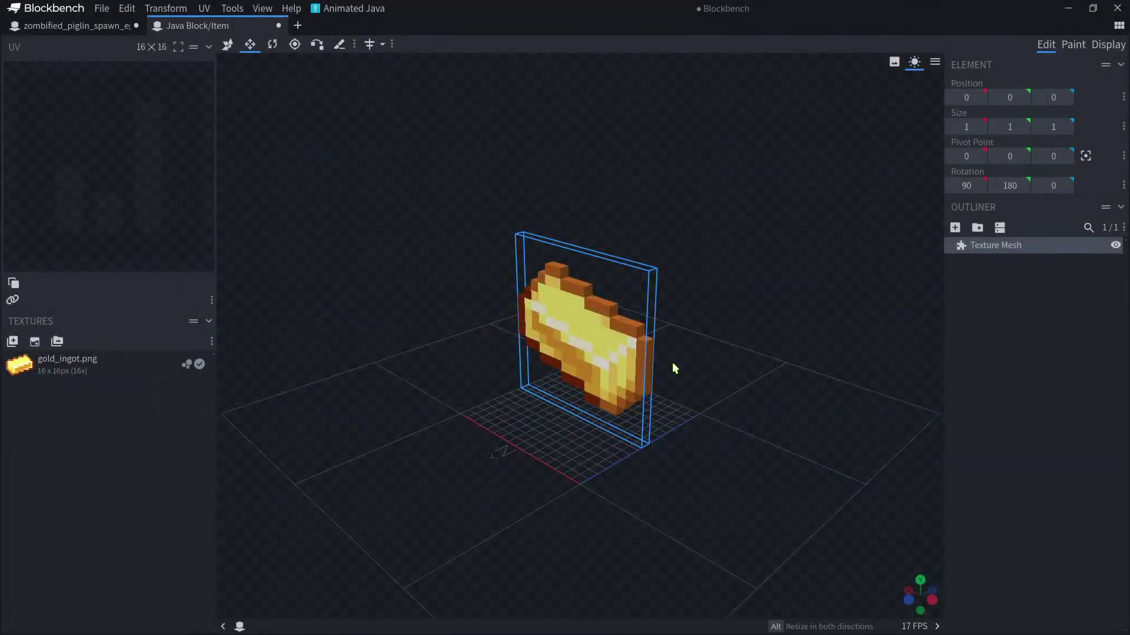
{"action": "left_click", "coordinate": [968, 434]}
{"action": "left_click_drag", "start_coordinate": [721, 343], "coordinate": [668, 398]}
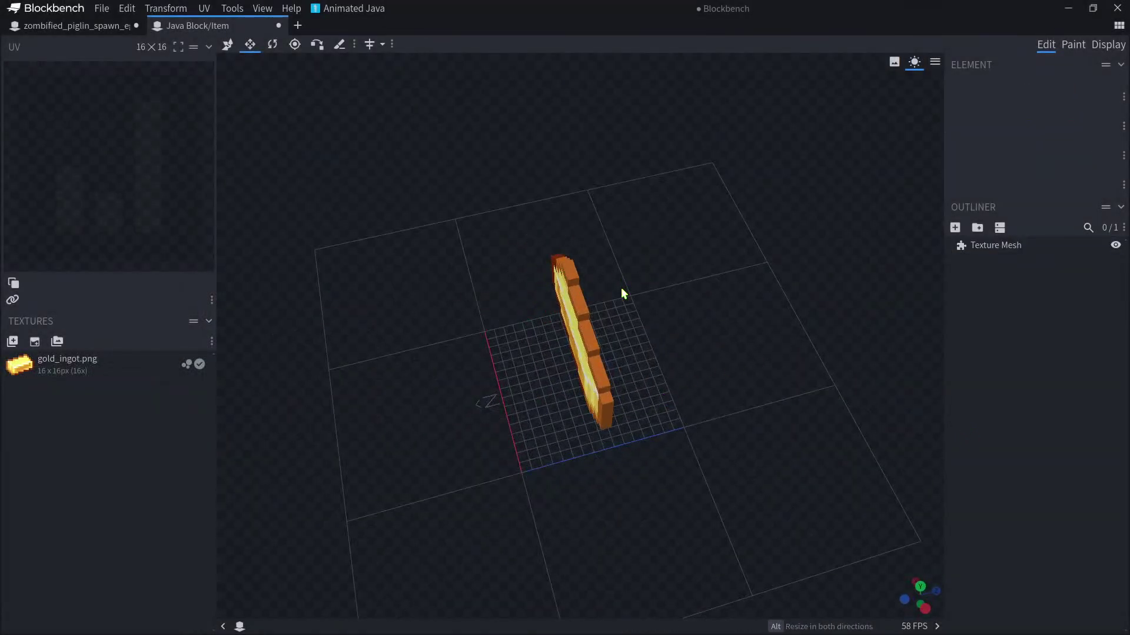
{"action": "left_click_drag", "start_coordinate": [715, 449], "coordinate": [592, 482]}
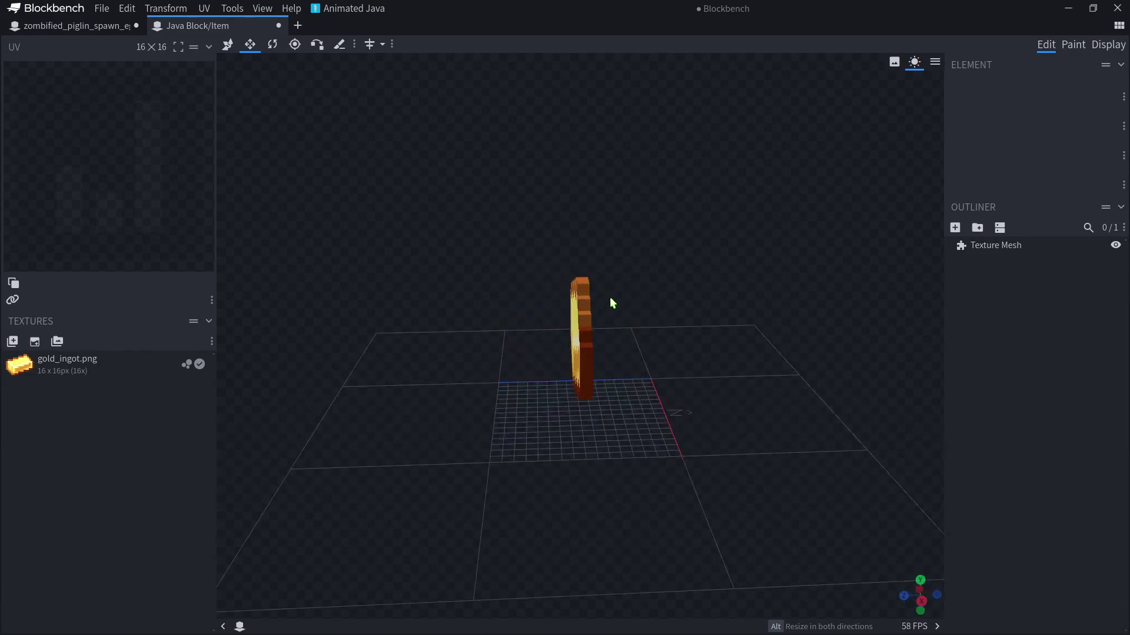
{"action": "left_click_drag", "start_coordinate": [747, 327], "coordinate": [734, 245]}
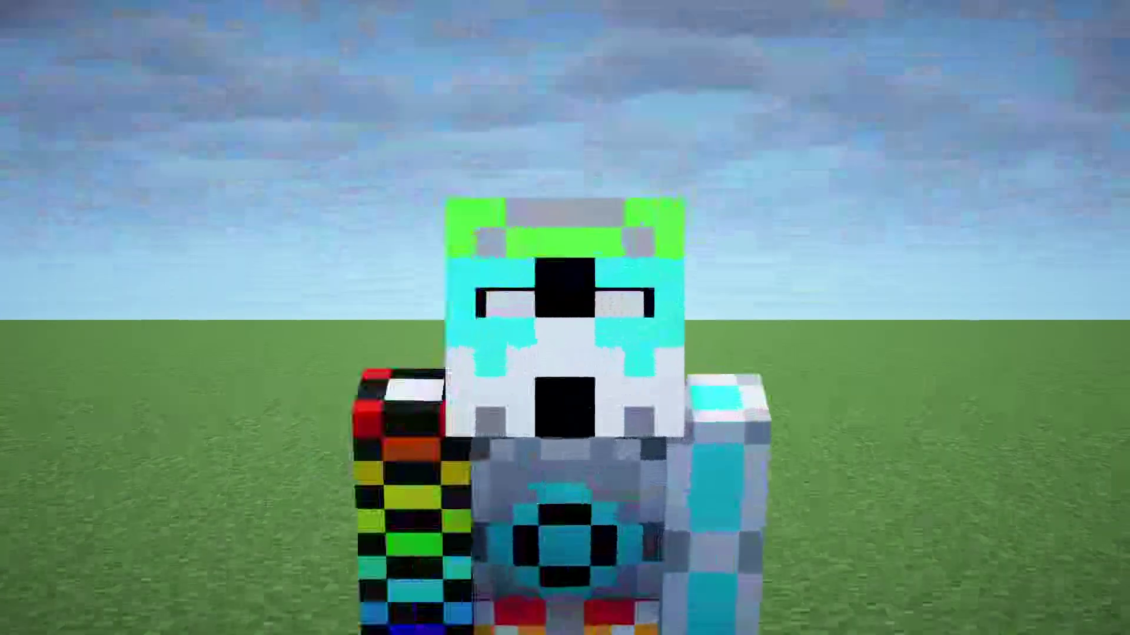